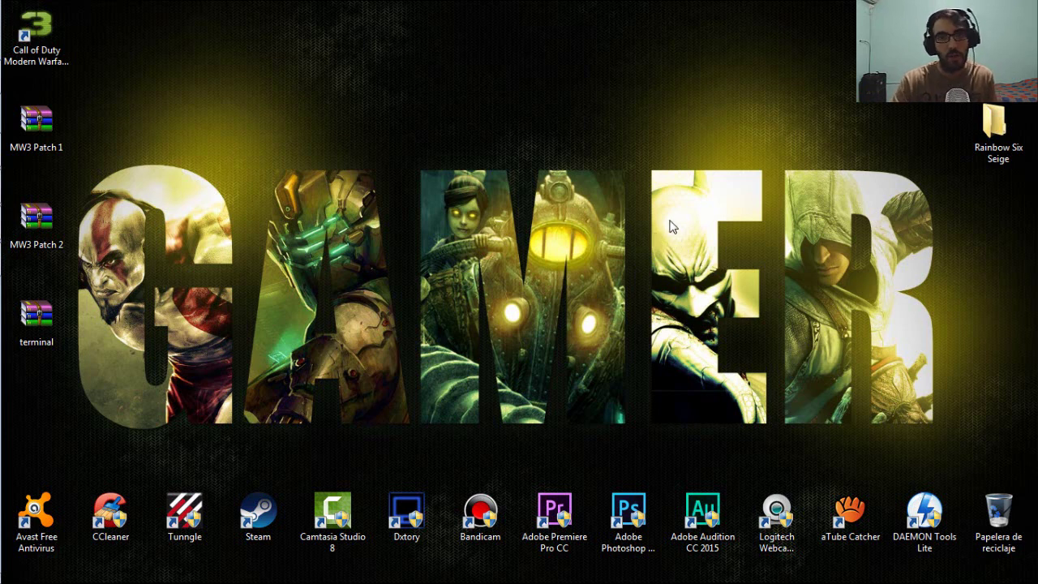
Step: Switch to Chrome and view the Steam store home page
mouse_move(2, 182)
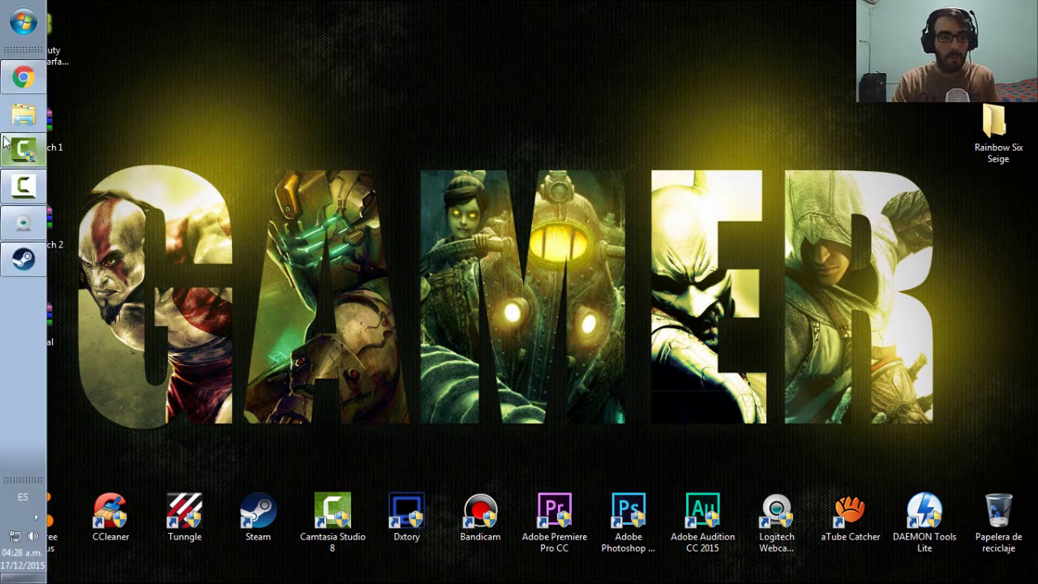
click(22, 81)
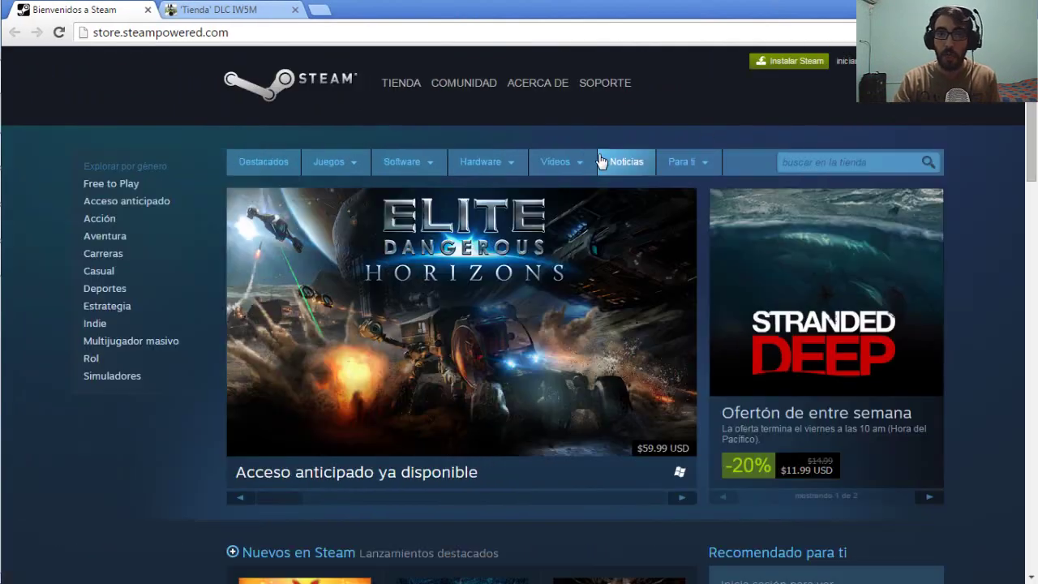
mouse_move(568, 185)
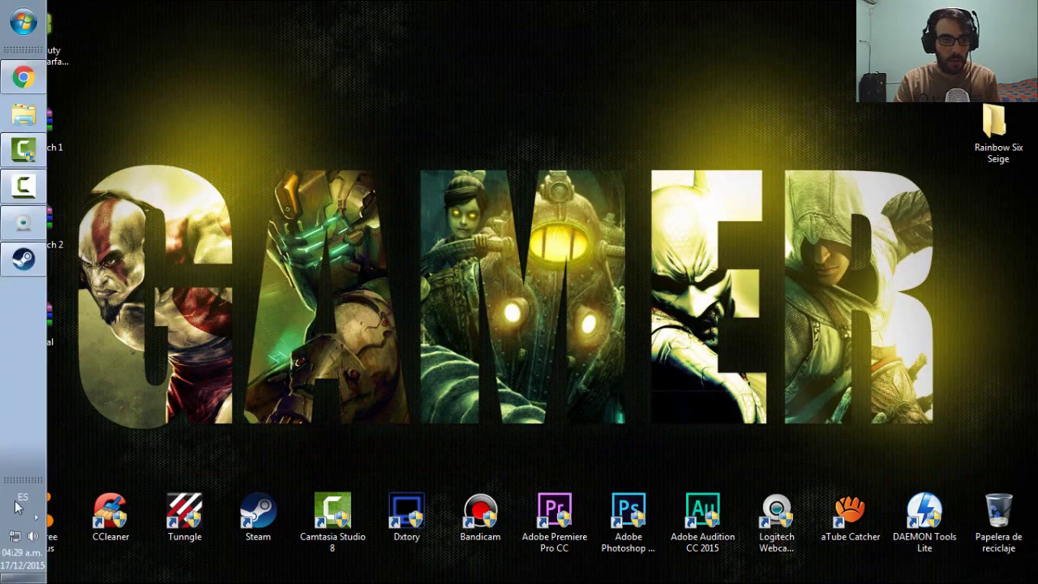
Step: Switch to the Steam client and show the Herramientas category of the library
click(26, 264)
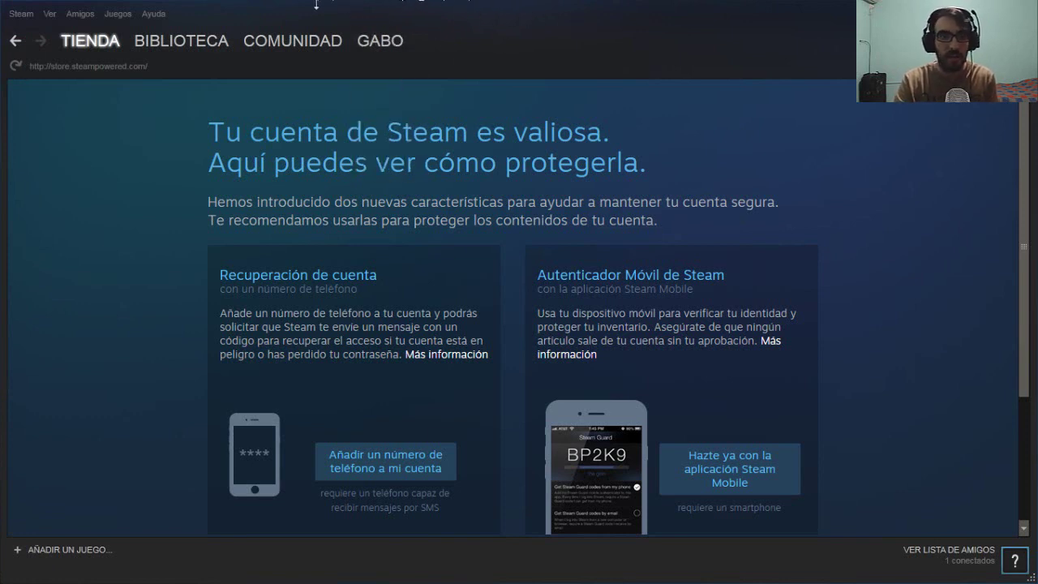
mouse_move(210, 41)
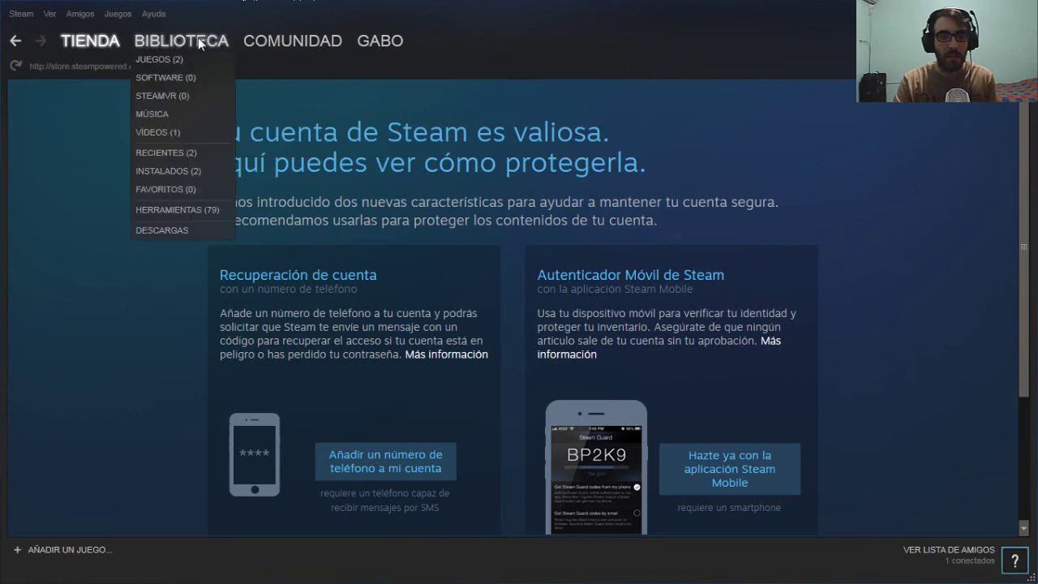
click(193, 210)
drag(1022, 167, 1002, 147)
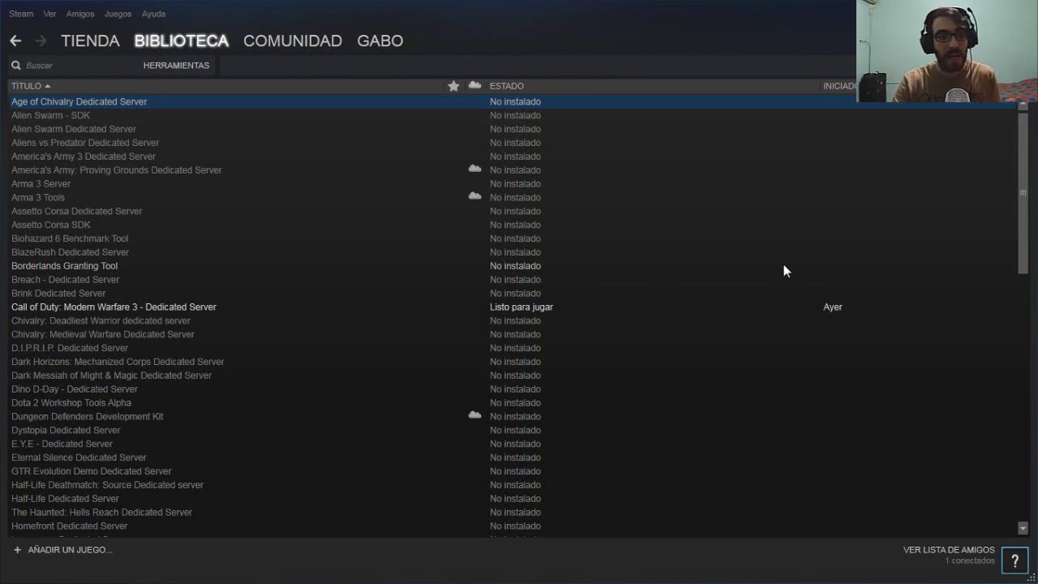
mouse_move(175, 43)
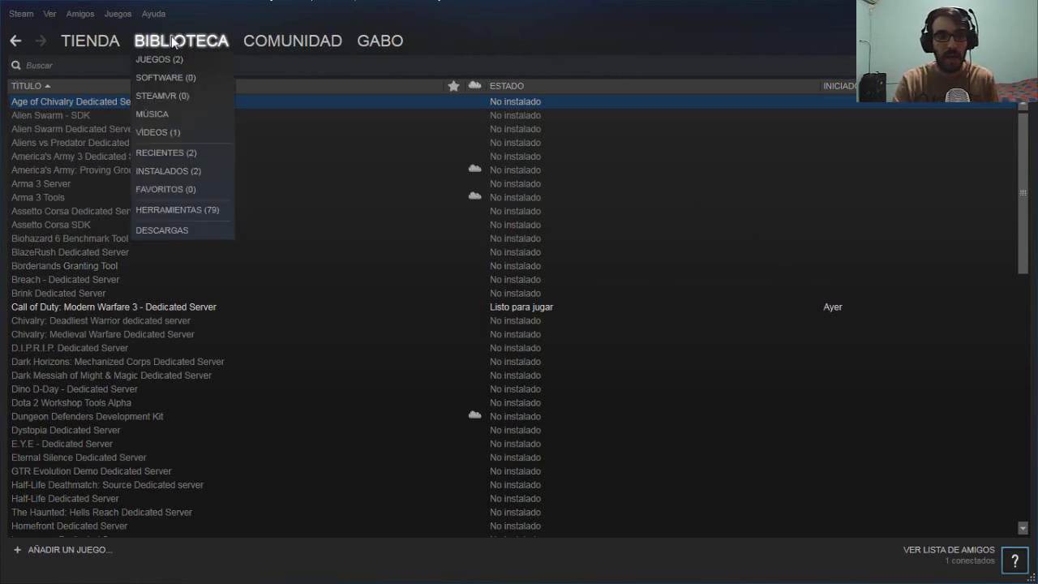
click(189, 211)
mouse_move(268, 45)
mouse_move(181, 42)
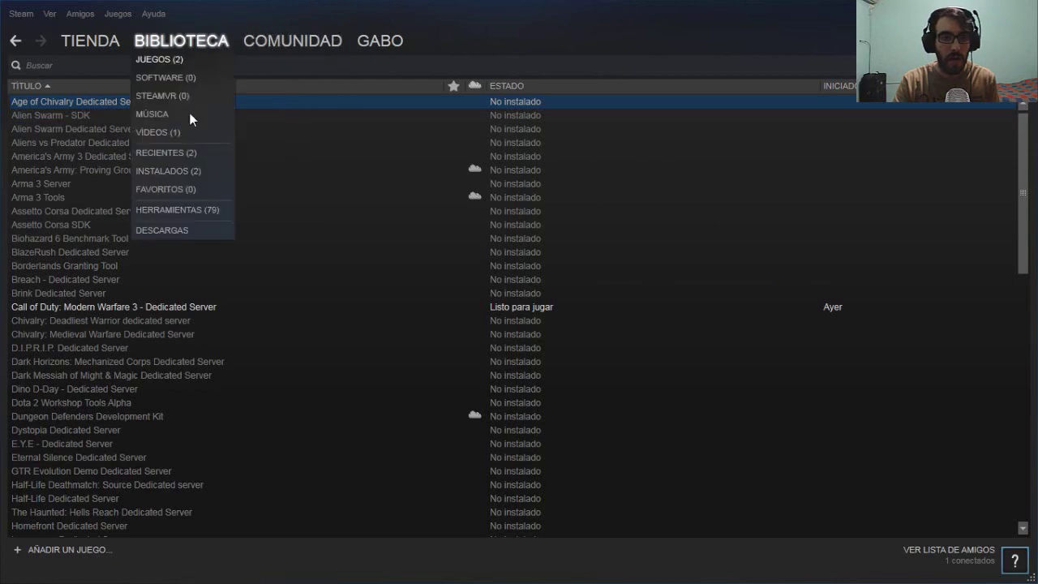
click(204, 211)
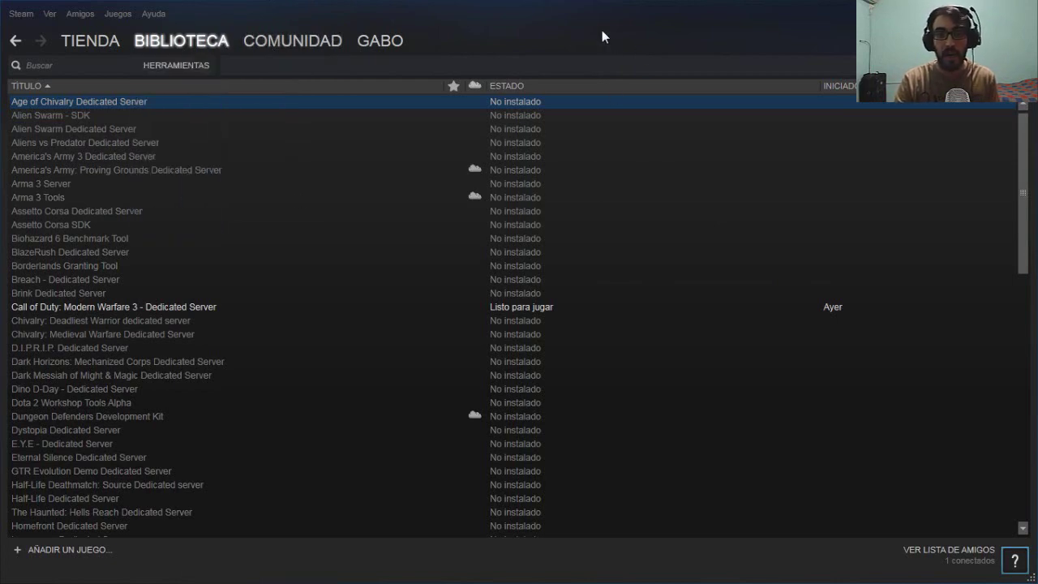
Step: Find Call of Duty: Modern Warfare 3 - Dedicated Server in the tools list and select it
scroll(1013, 179, down, 2)
scroll(1014, 154, up, 2)
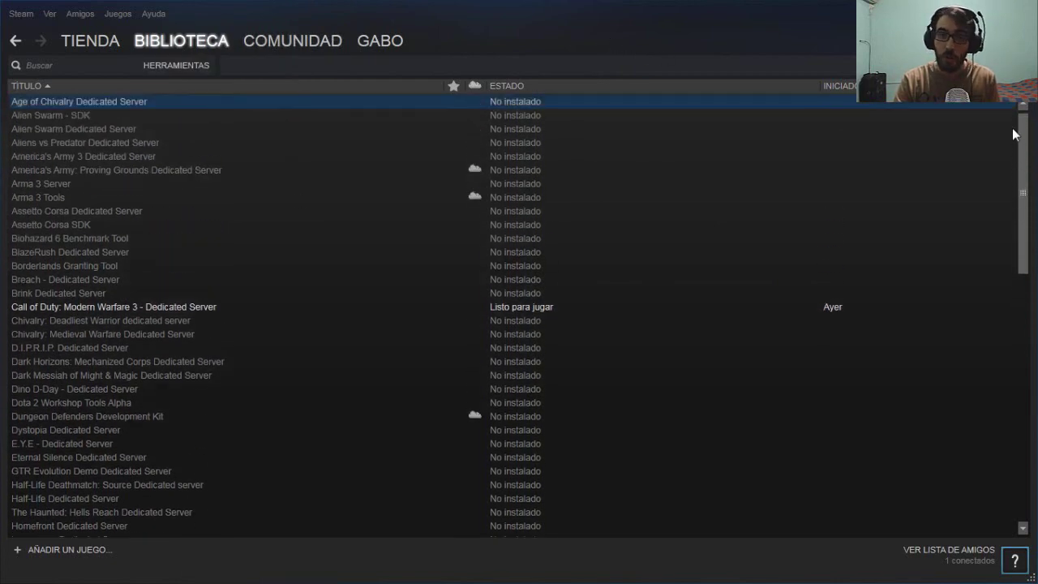
scroll(1002, 251, down, 12)
scroll(968, 183, up, 11)
scroll(954, 146, up, 1)
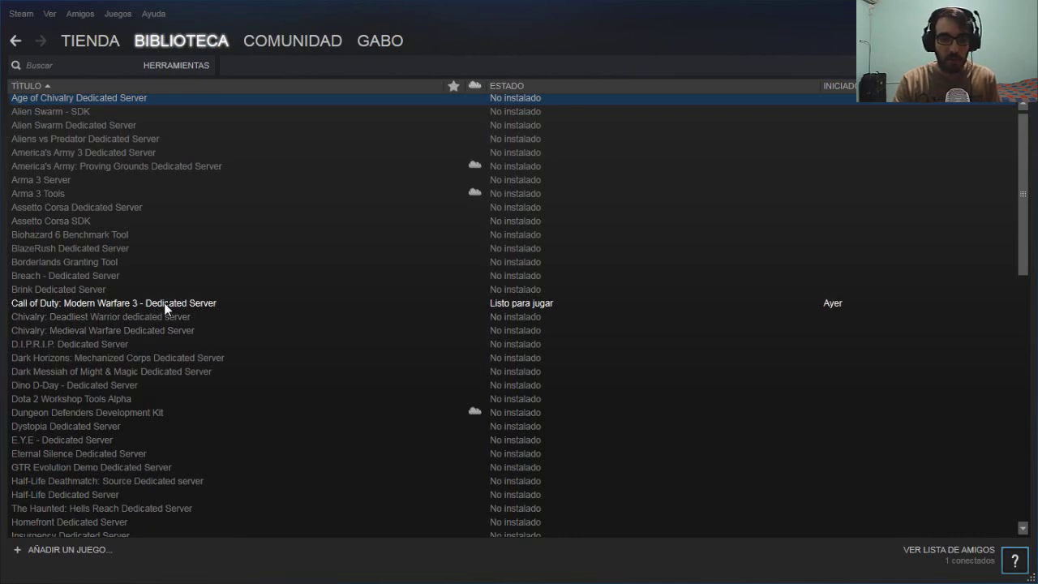
right_click(163, 302)
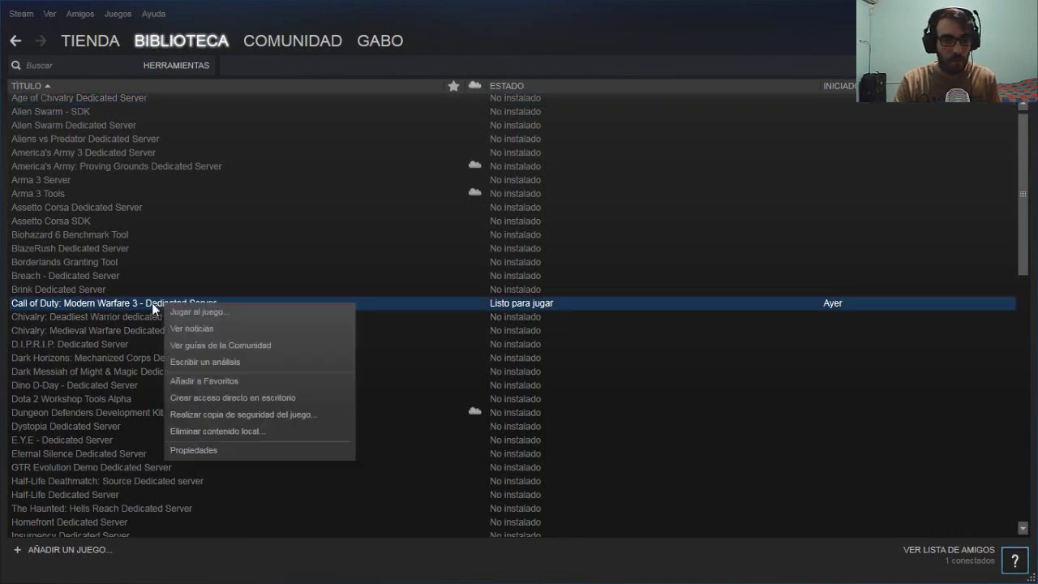
click(152, 303)
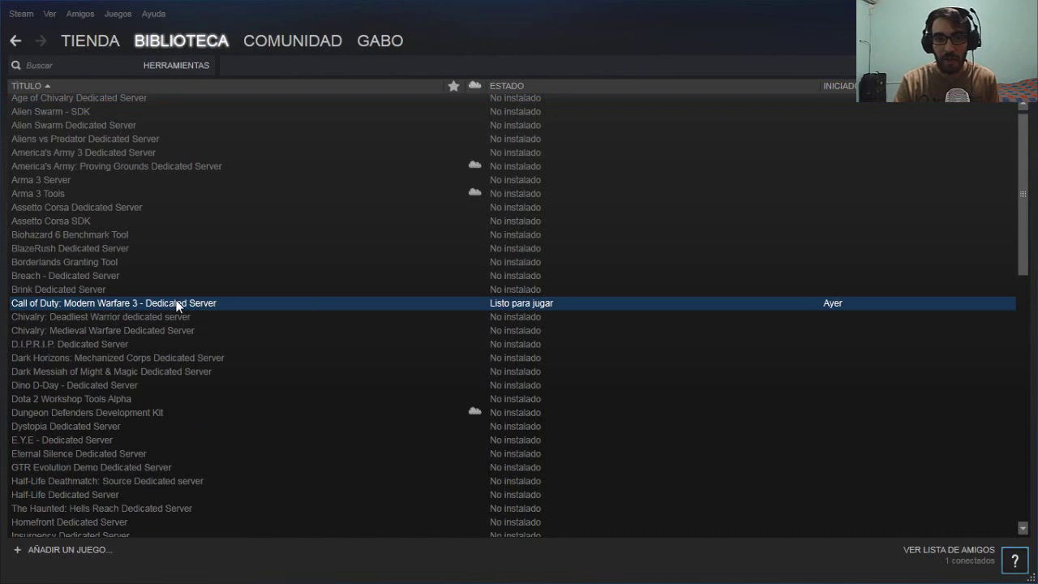
Step: Install Brink Dedicated Server in C:\Program Files (x86)\Steam with a desktop shortcut, accept its licence, and show its download progress
double_click(128, 292)
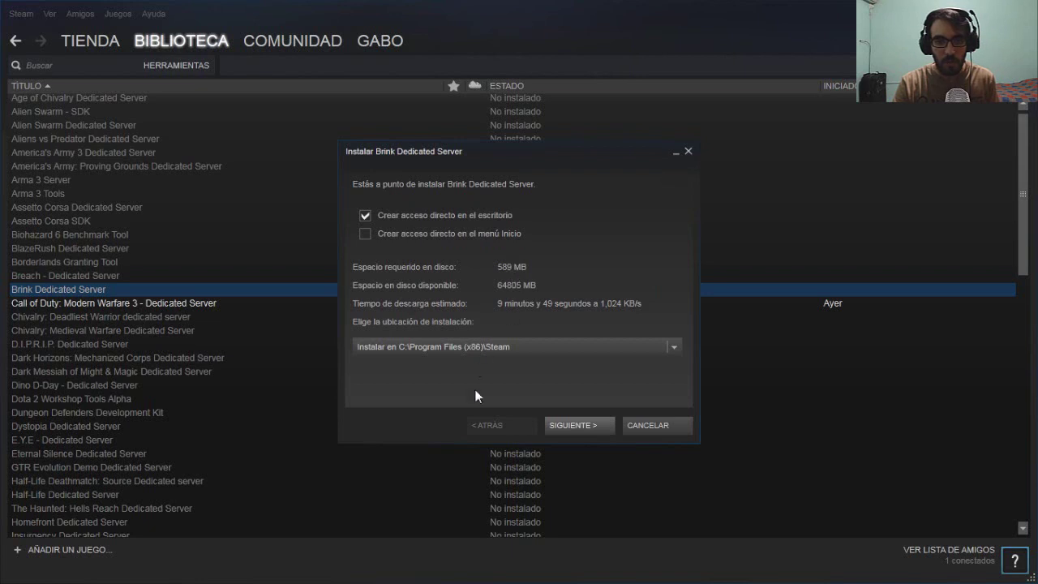
click(586, 425)
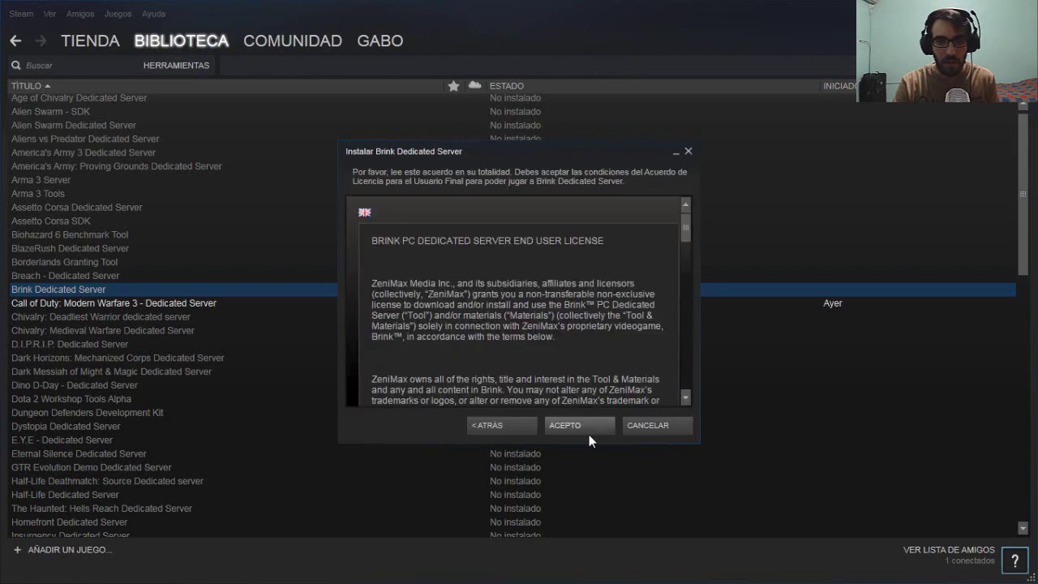
drag(684, 233, 686, 380)
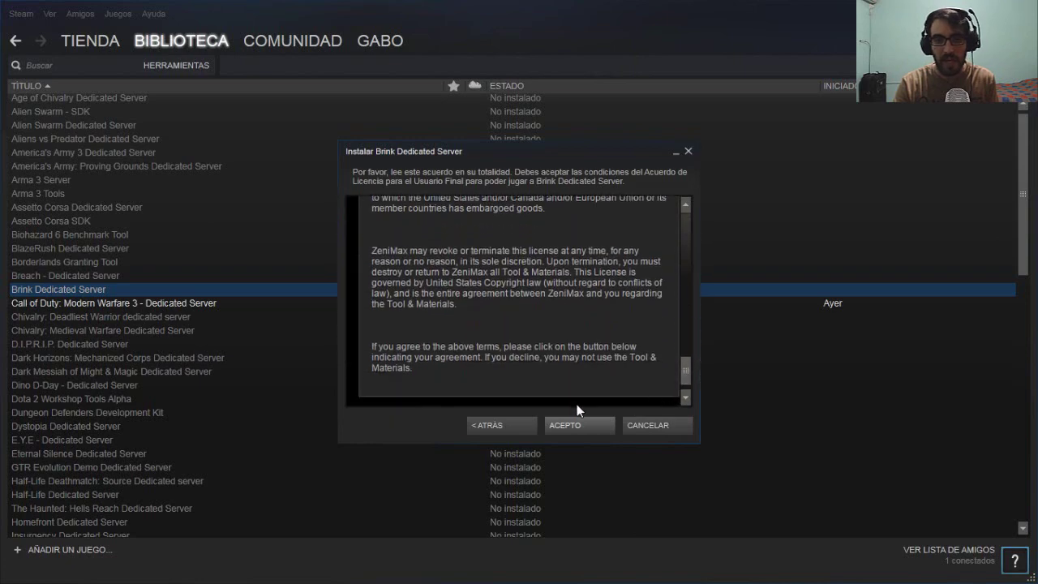
click(580, 425)
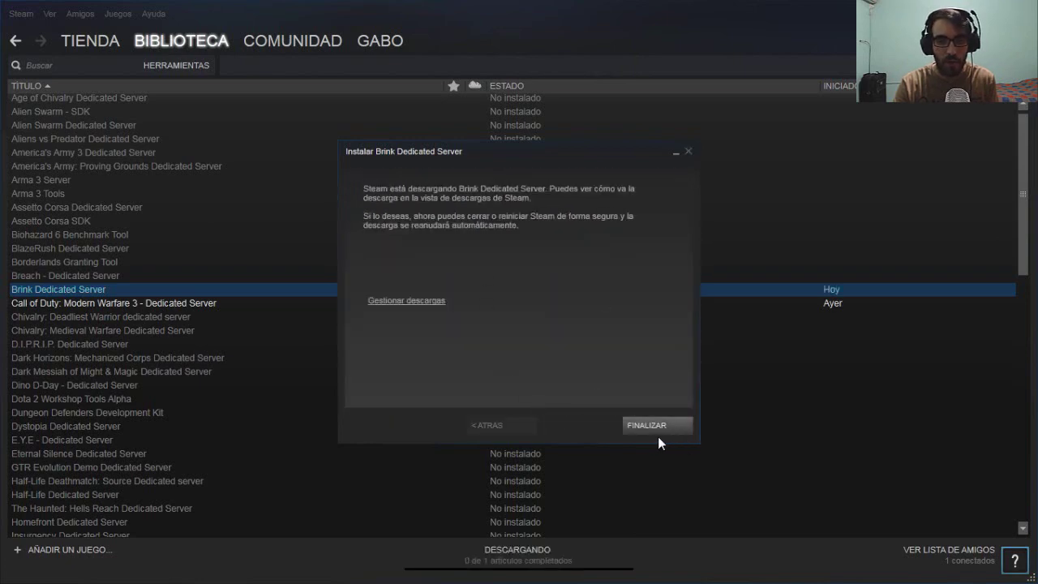
click(660, 426)
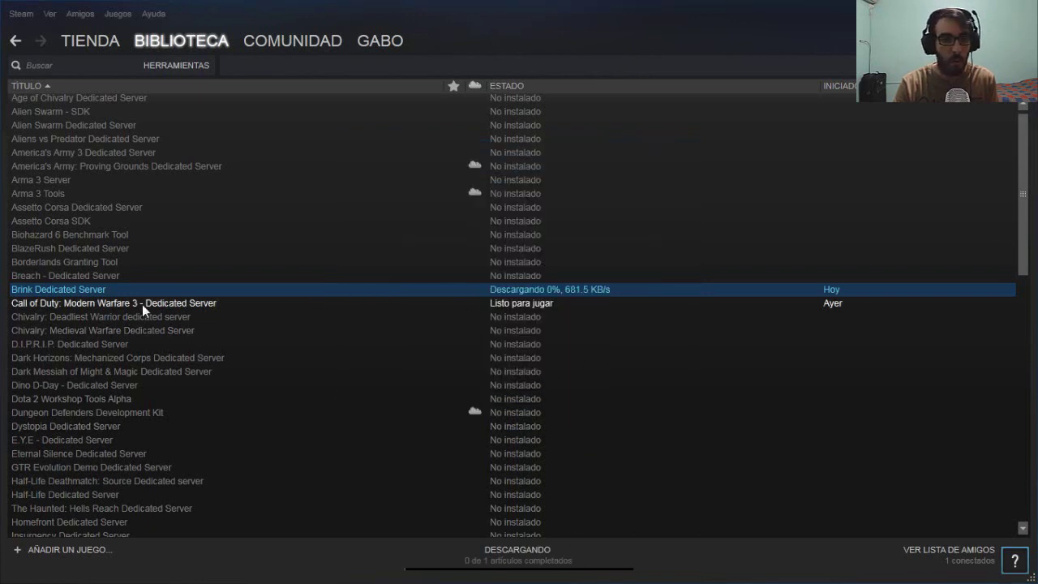
click(517, 552)
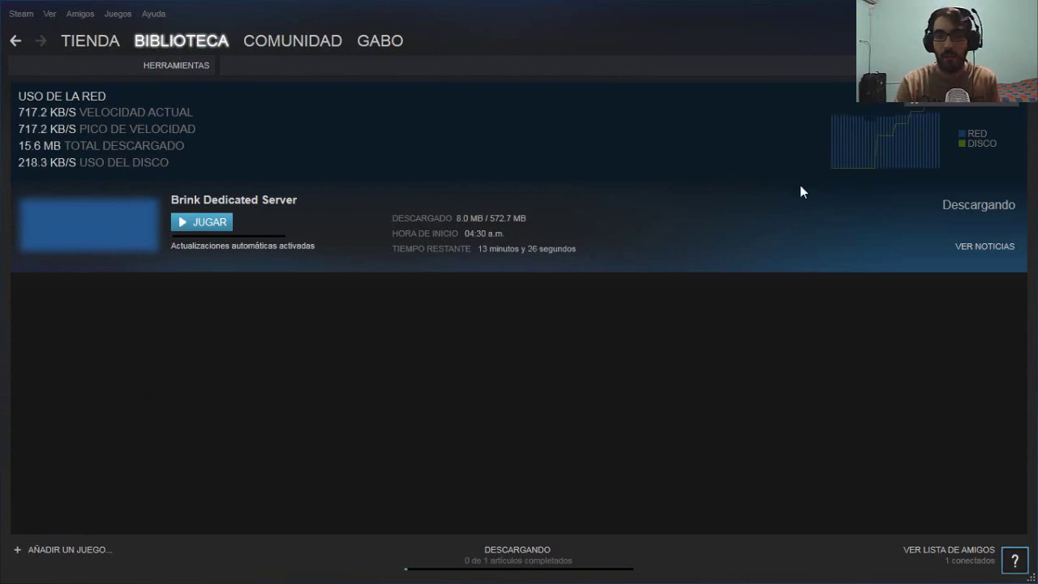
click(921, 100)
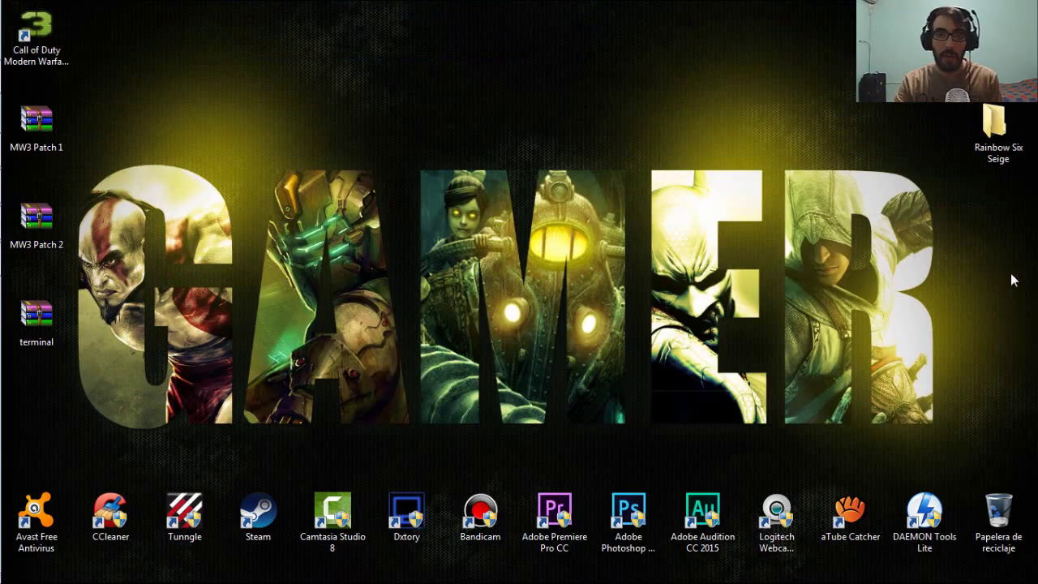
Step: Open the common folder inside Steam\steamapps under Archivos de programa (x86) on drive C in Windows Explorer
key(super)
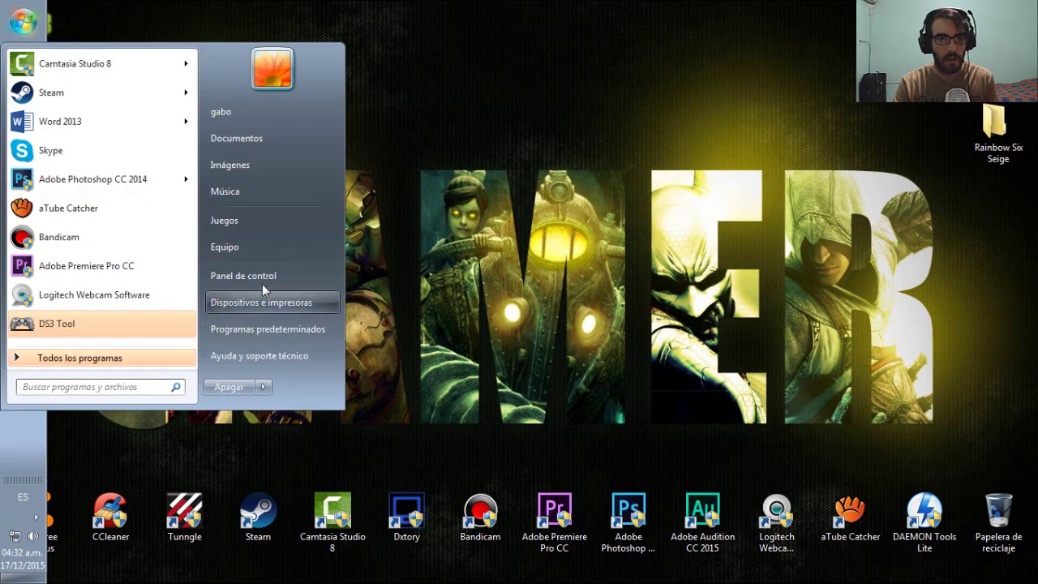
click(249, 247)
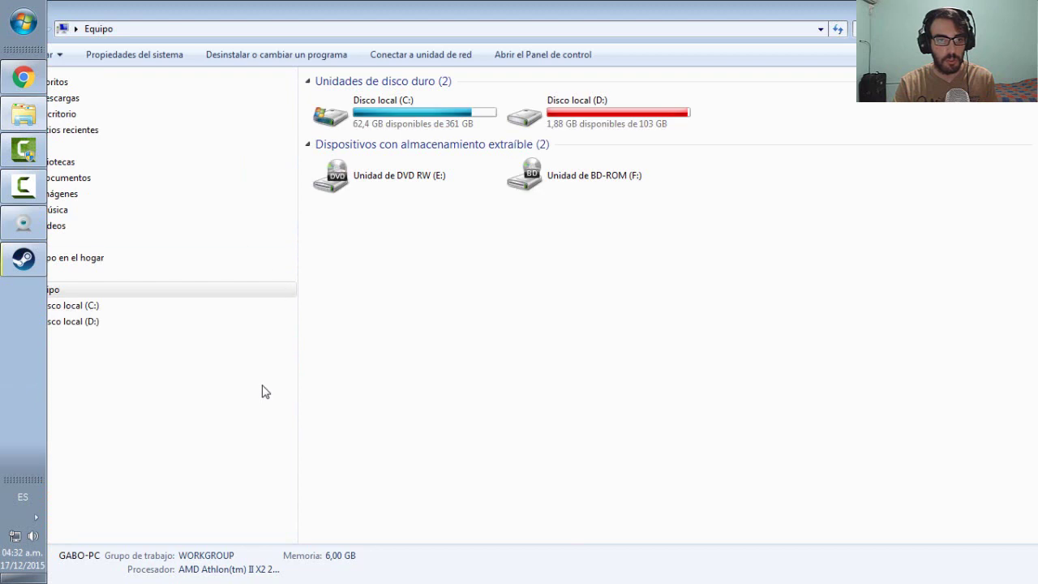
click(101, 308)
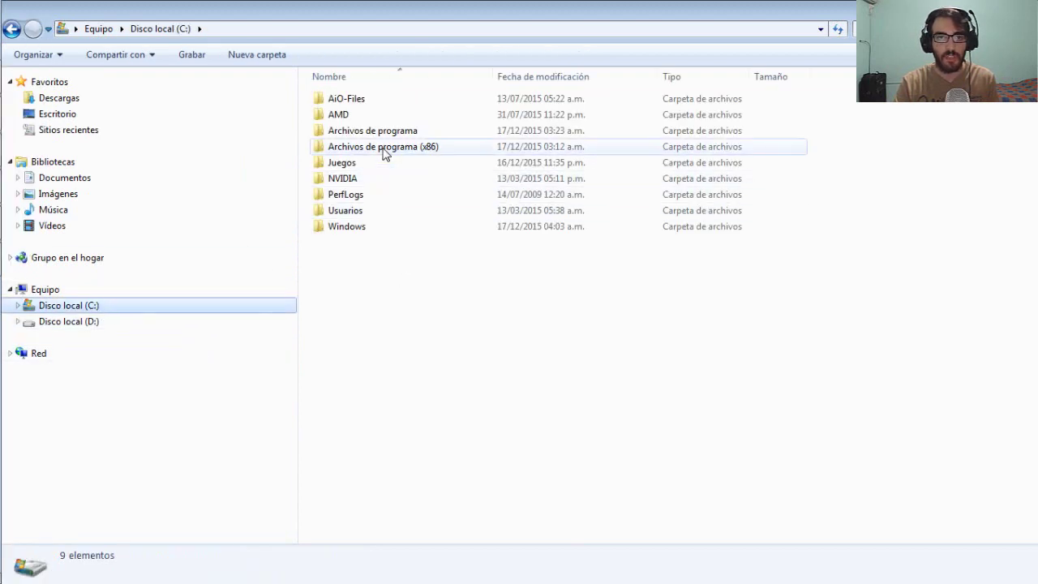
double_click(420, 154)
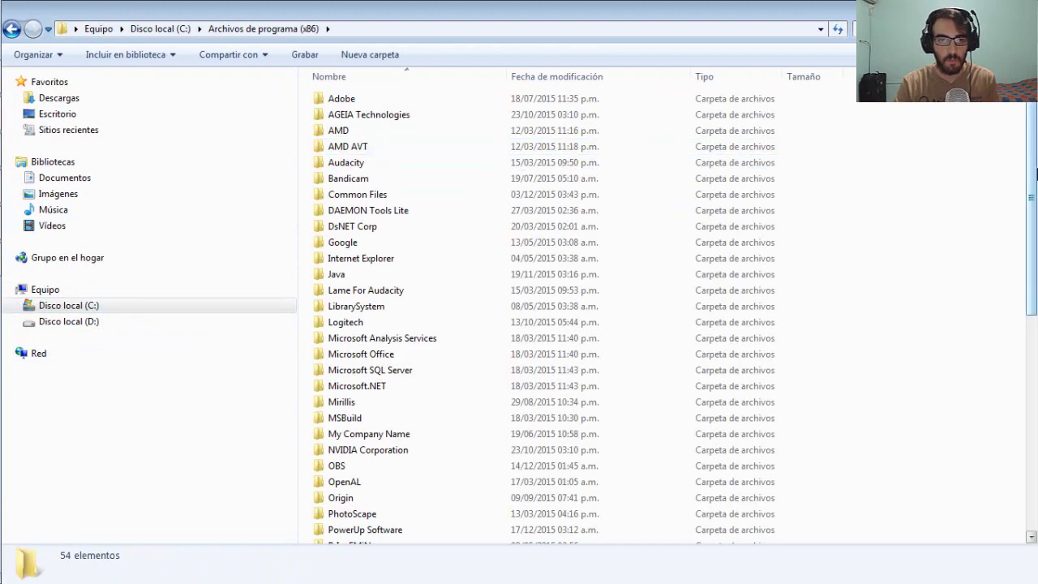
scroll(1035, 256, down, 3)
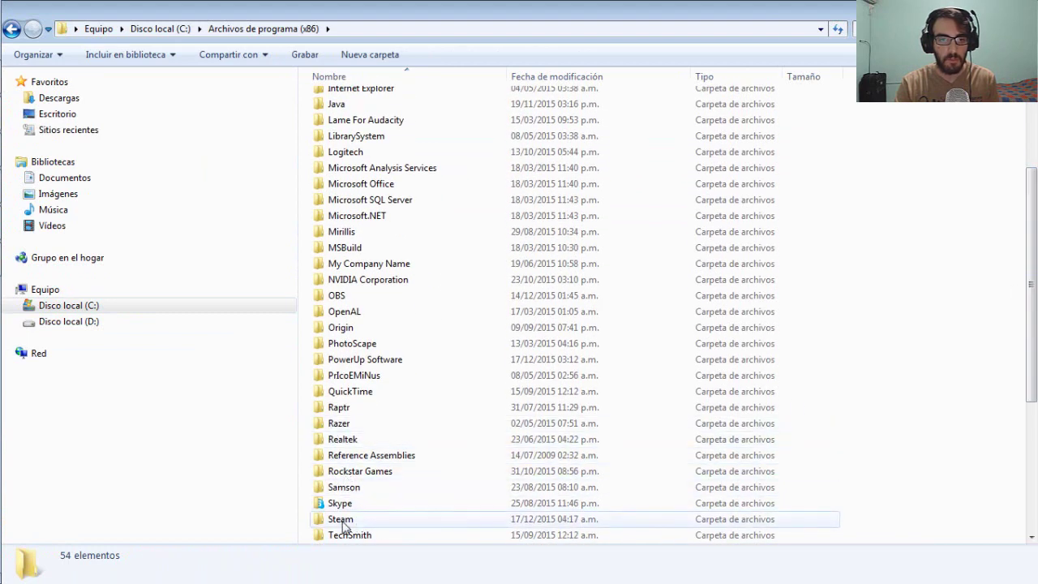
double_click(344, 526)
double_click(349, 417)
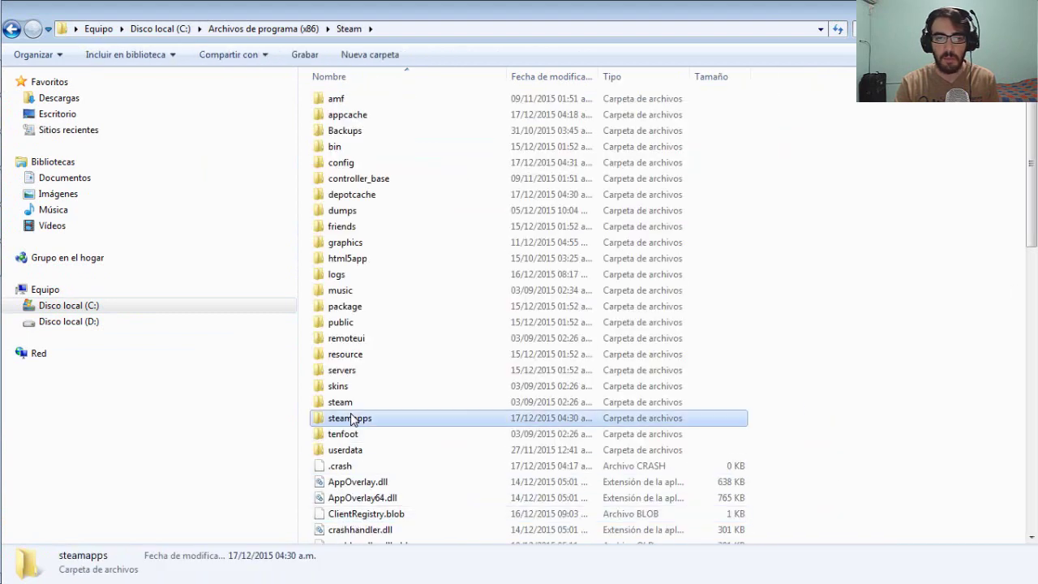
double_click(360, 101)
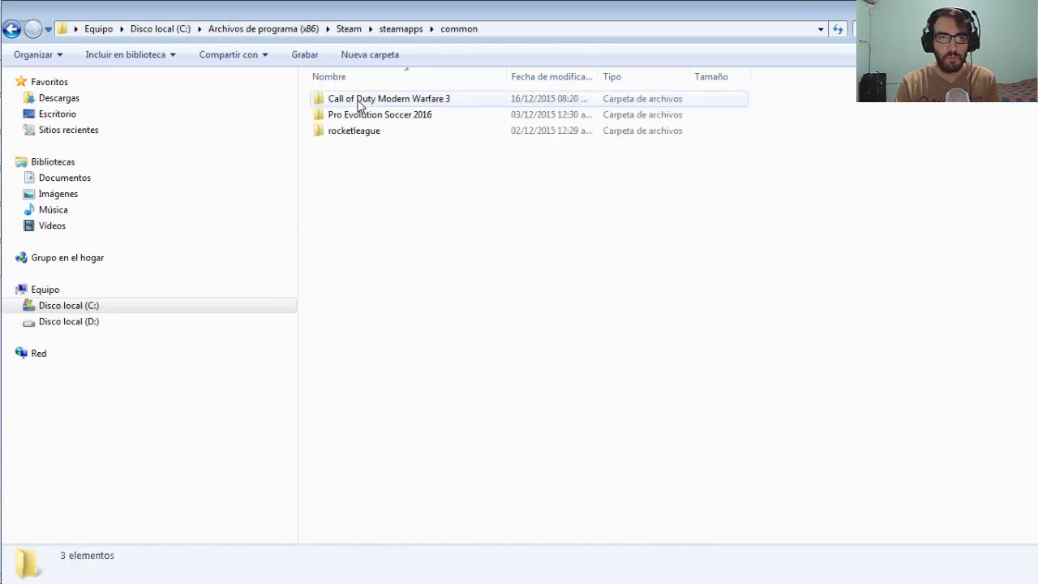
Step: Look at the contents of the Call of Duty Modern Warfare 3 folder and return to the common folder
click(378, 101)
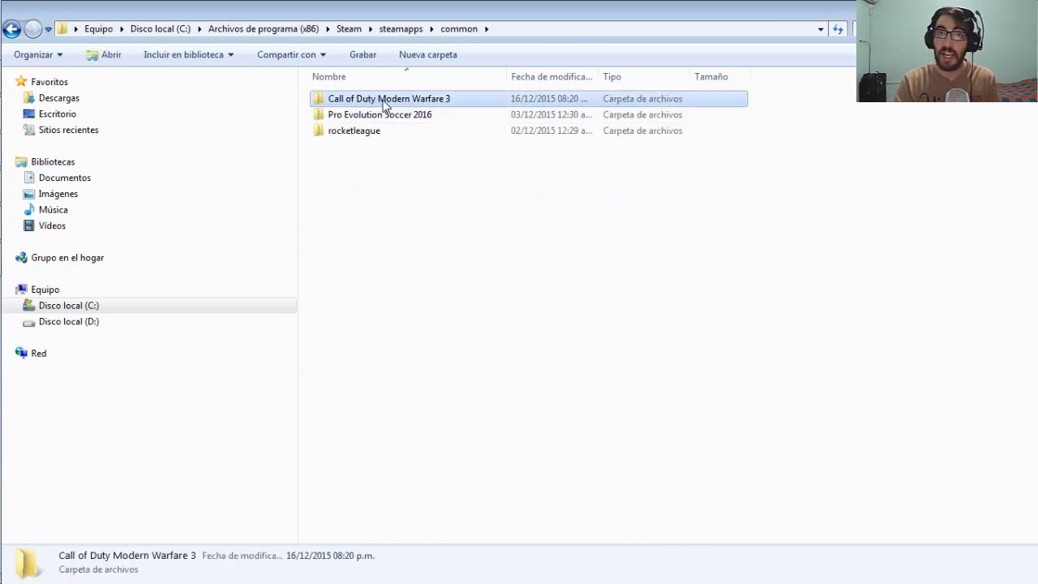
double_click(385, 100)
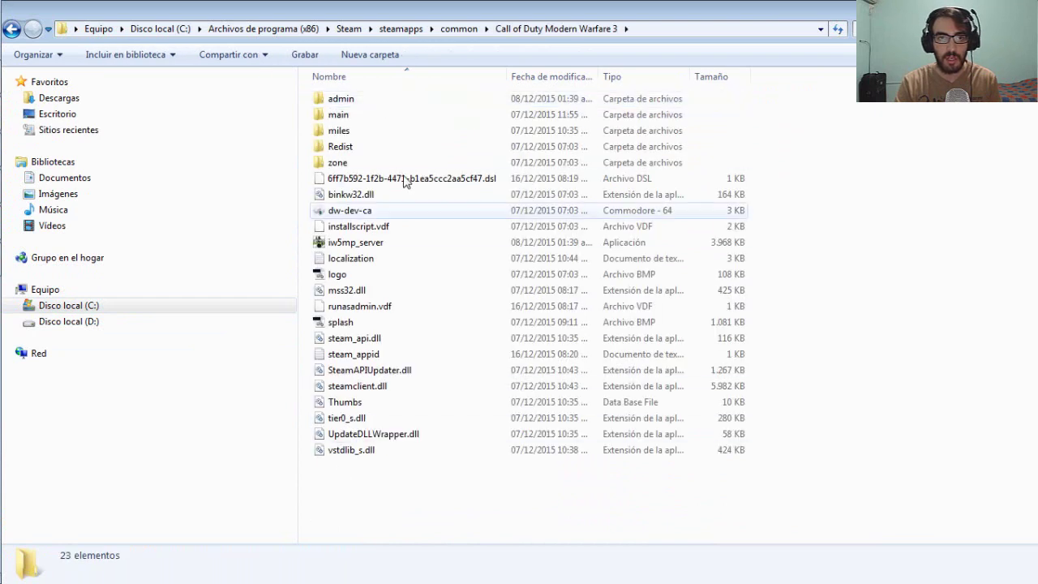
click(12, 30)
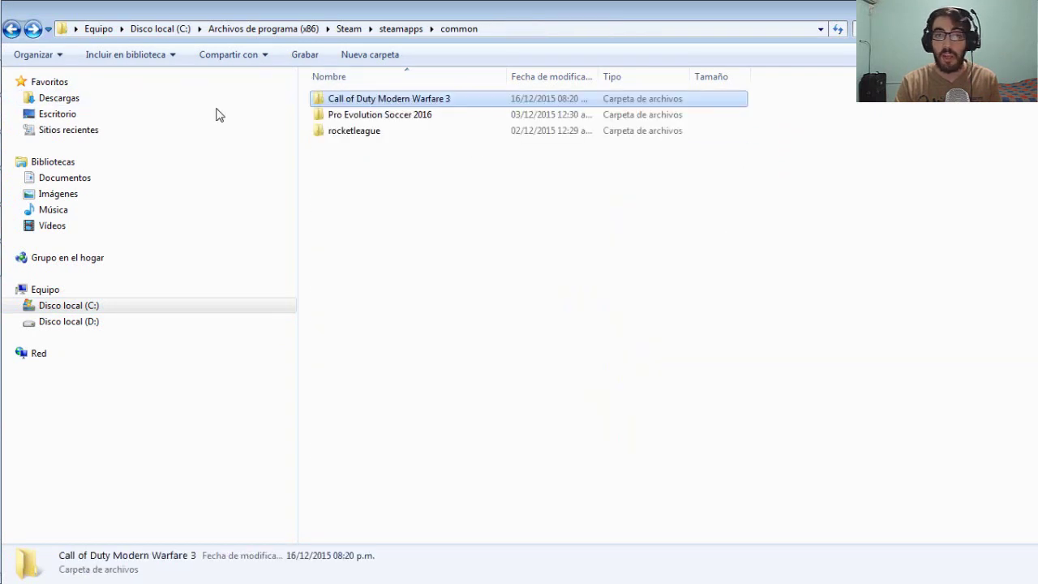
Step: Copy the Call of Duty Modern Warfare 3 folder from the common folder
click(383, 99)
right_click(379, 98)
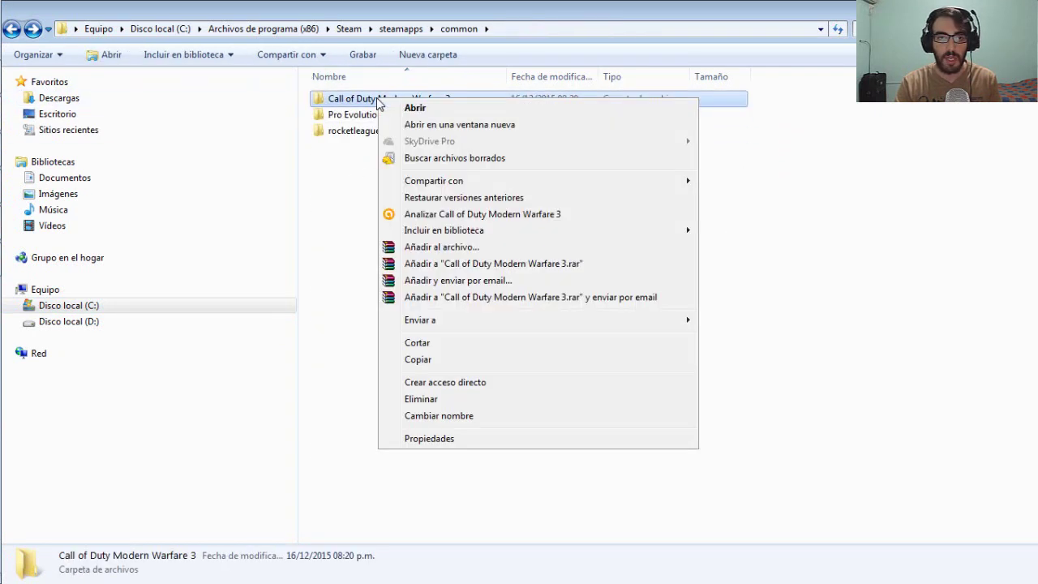
click(419, 360)
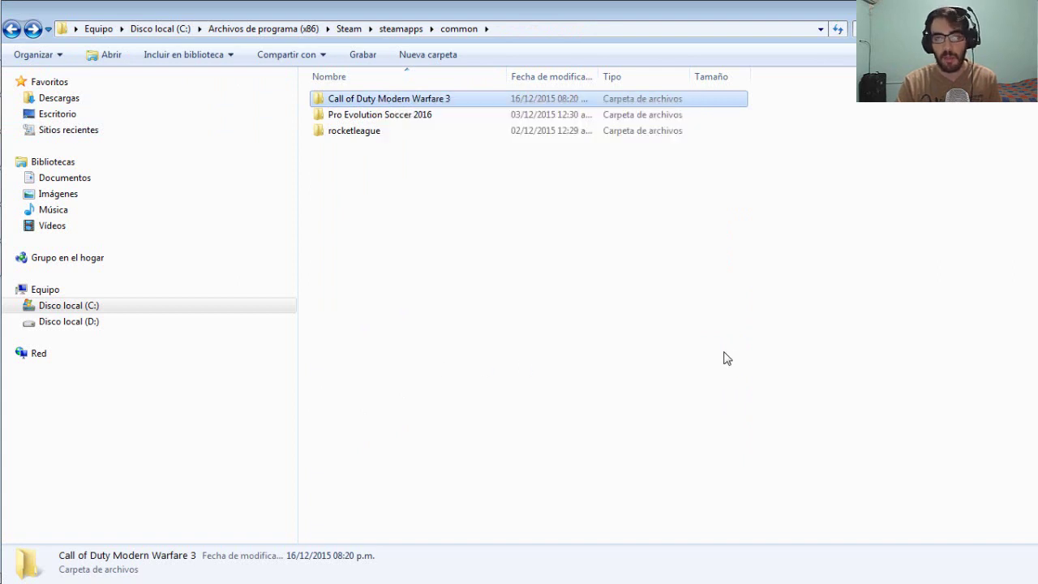
Step: Check drive D and open the Juegos folder on drive C
click(96, 324)
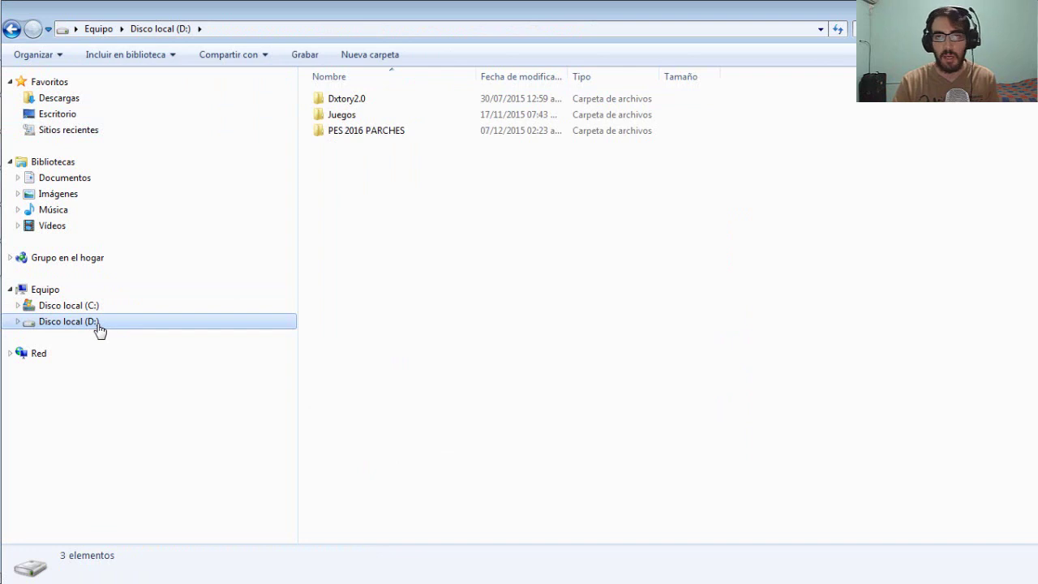
click(97, 311)
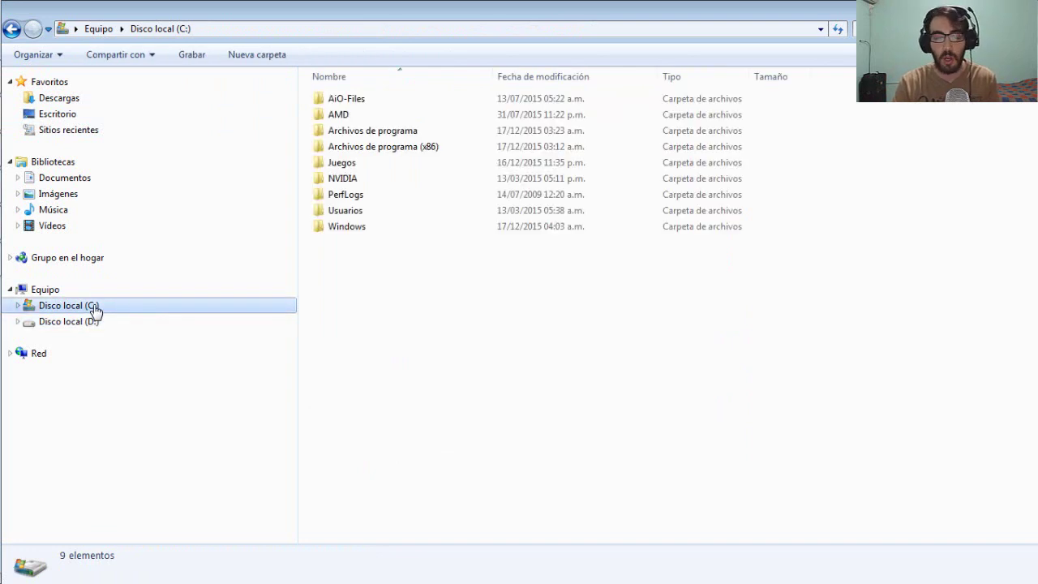
double_click(352, 166)
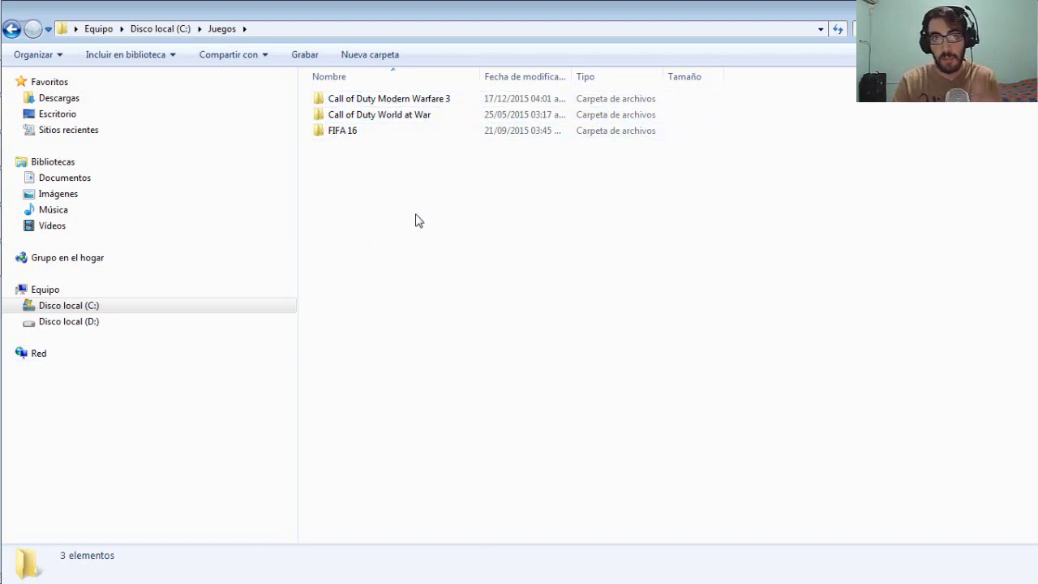
Step: Open the Call of Duty Modern Warfare 3 folder inside Juegos on drive C
click(397, 101)
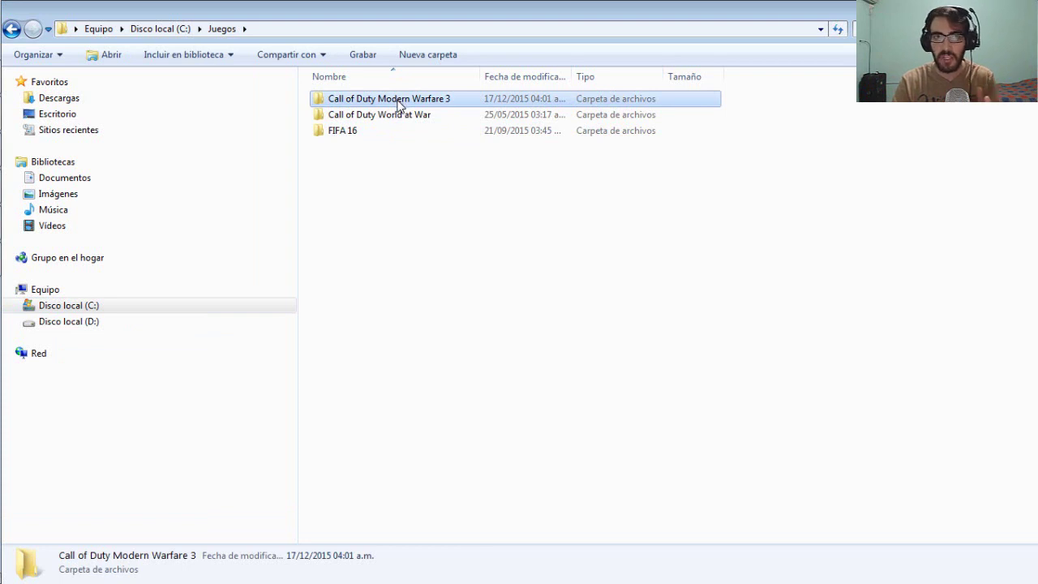
click(172, 308)
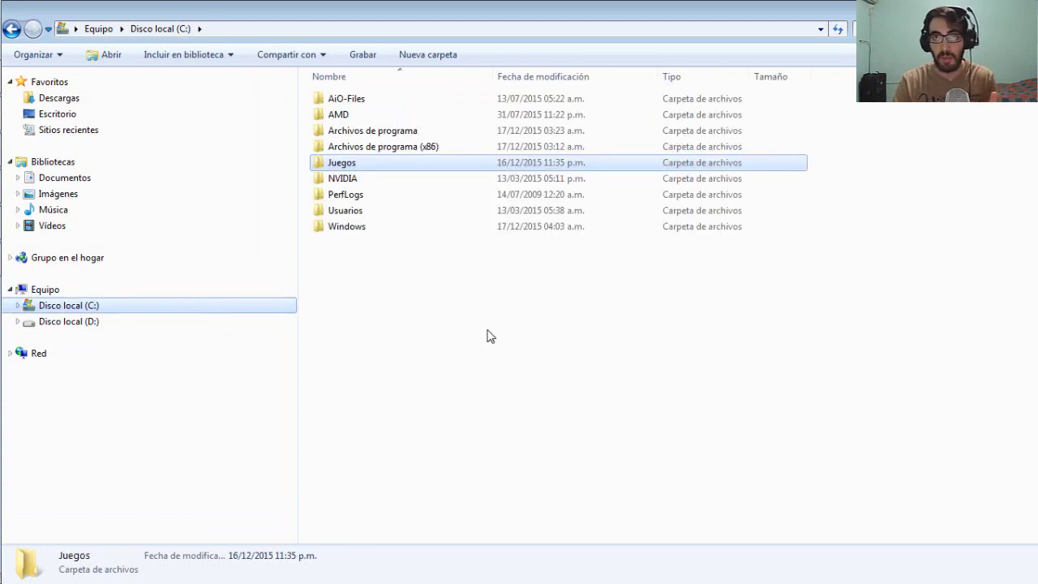
click(116, 309)
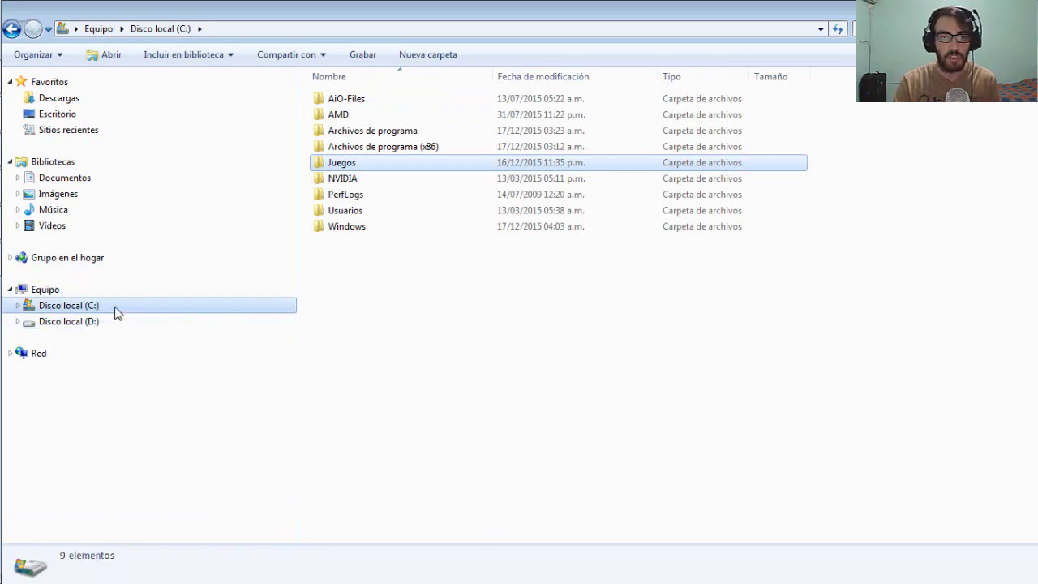
click(358, 164)
double_click(357, 164)
double_click(359, 99)
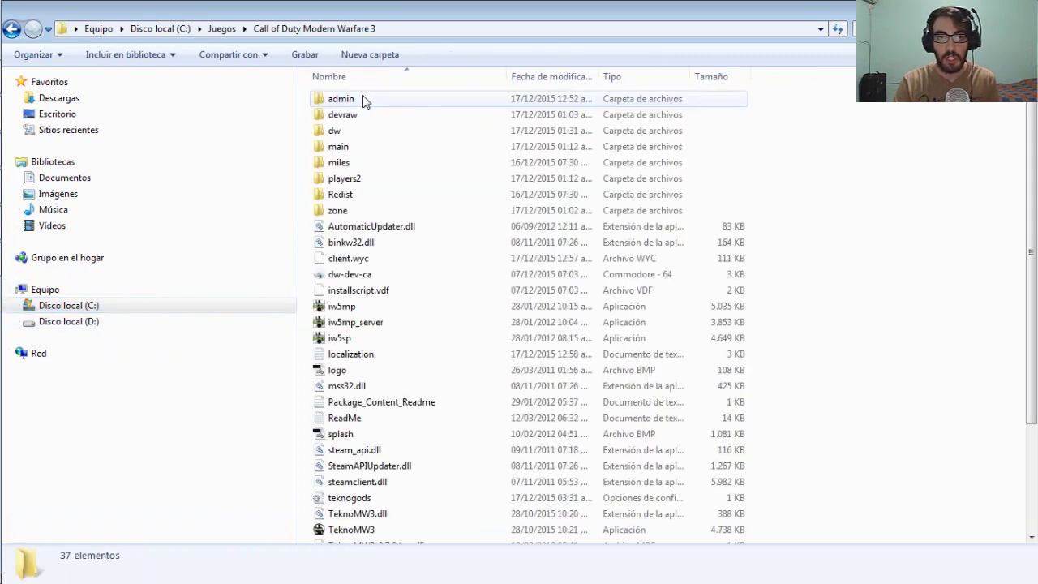
Step: Show the desktop and place the MW3 Patch 1 and MW3 Patch 2 archives side by side, away from the other icons
key(super+d)
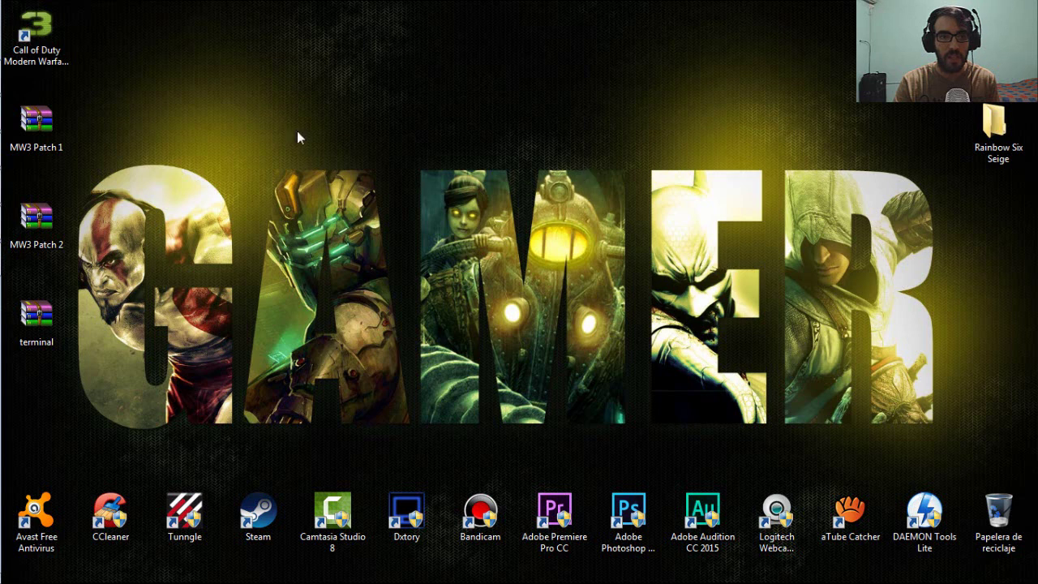
right_click(268, 112)
click(286, 173)
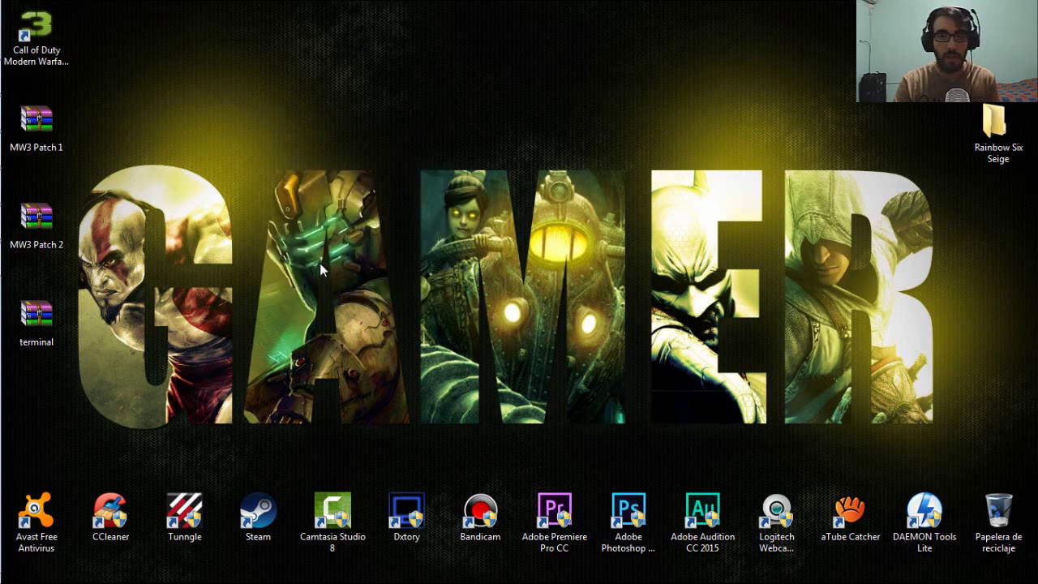
drag(58, 332, 426, 236)
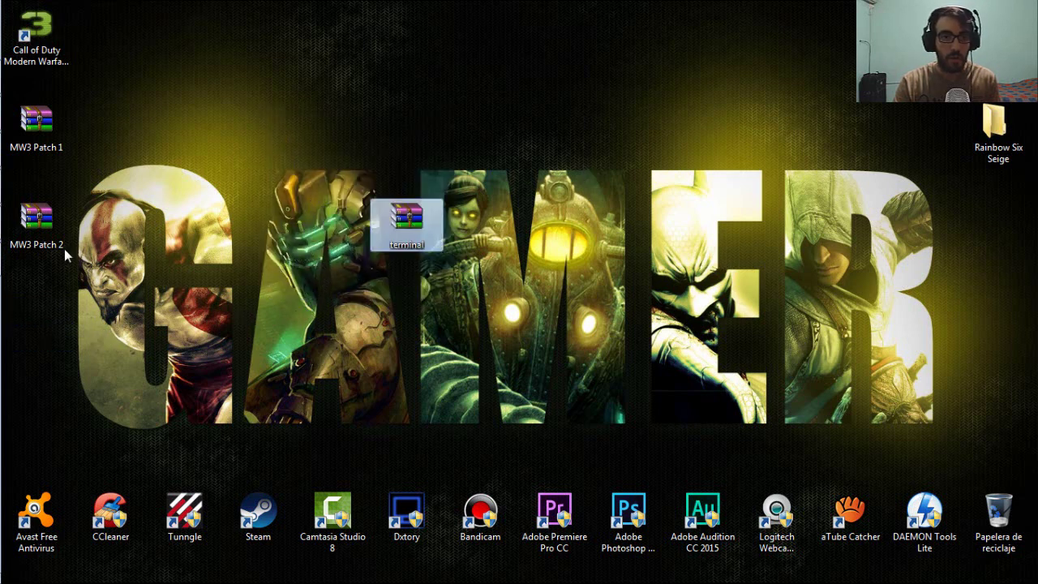
drag(63, 248, 35, 328)
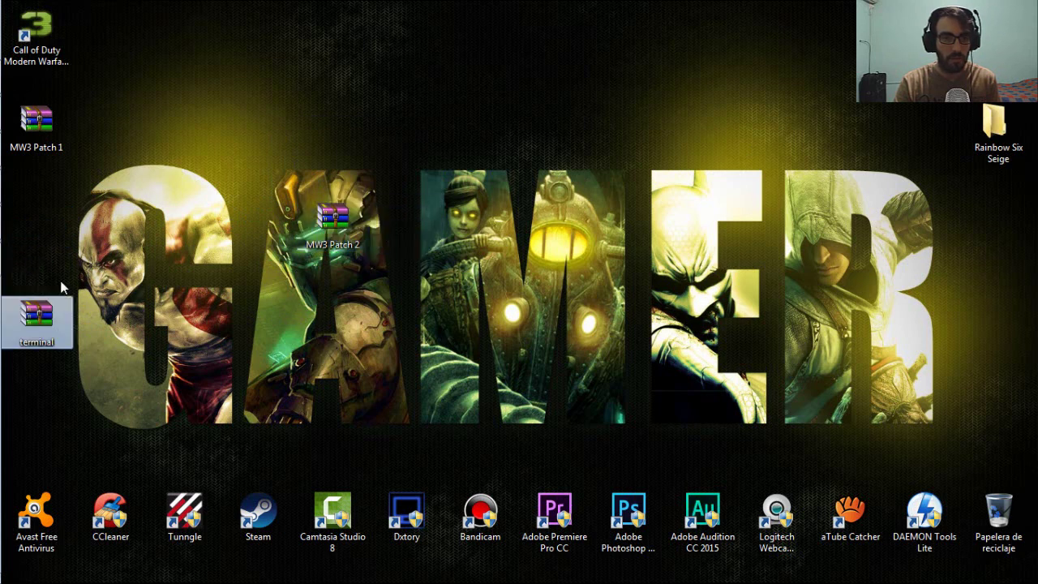
drag(333, 229, 555, 228)
drag(11, 131, 233, 131)
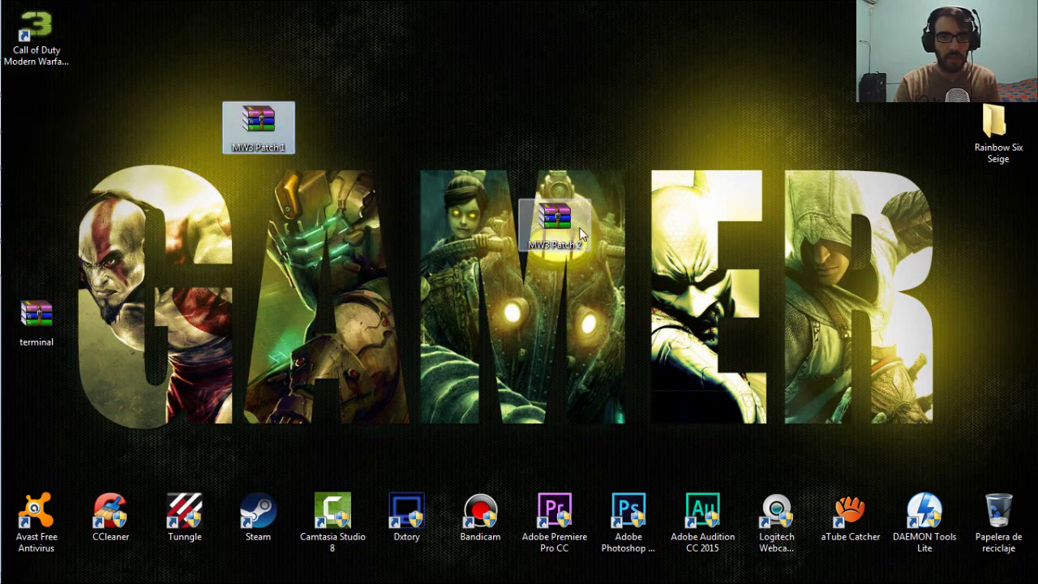
drag(554, 229, 406, 133)
drag(258, 156, 333, 154)
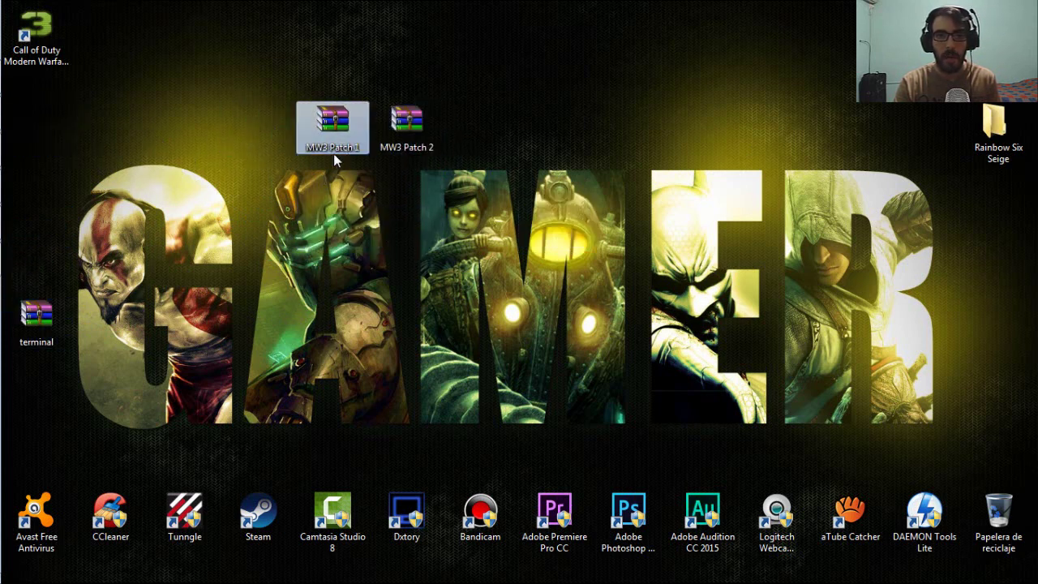
Step: Move the MW3 Patch 2 archive one icon space farther from MW3 Patch 1 on the desktop
click(404, 130)
click(449, 215)
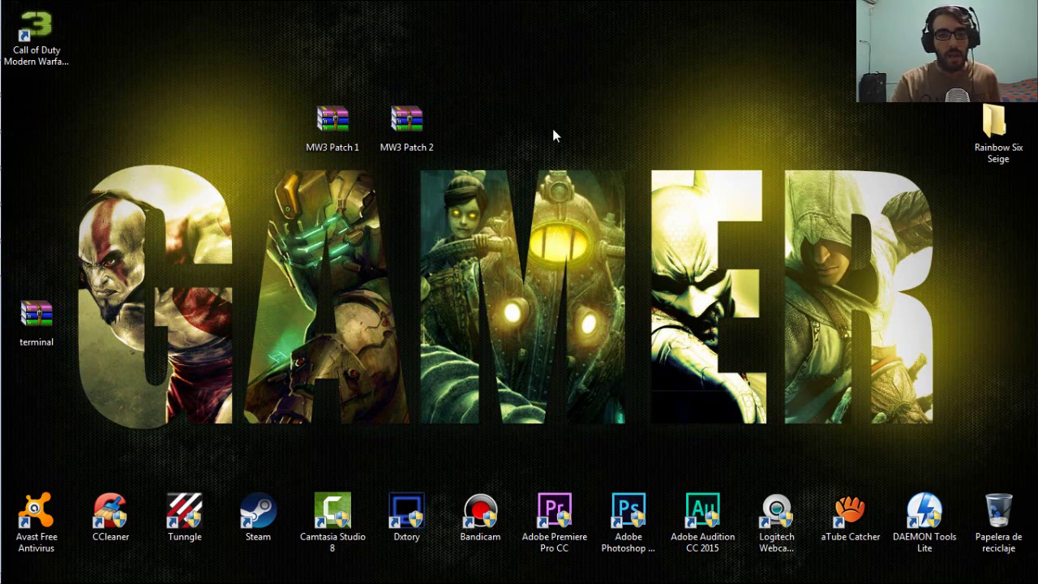
drag(419, 136, 492, 135)
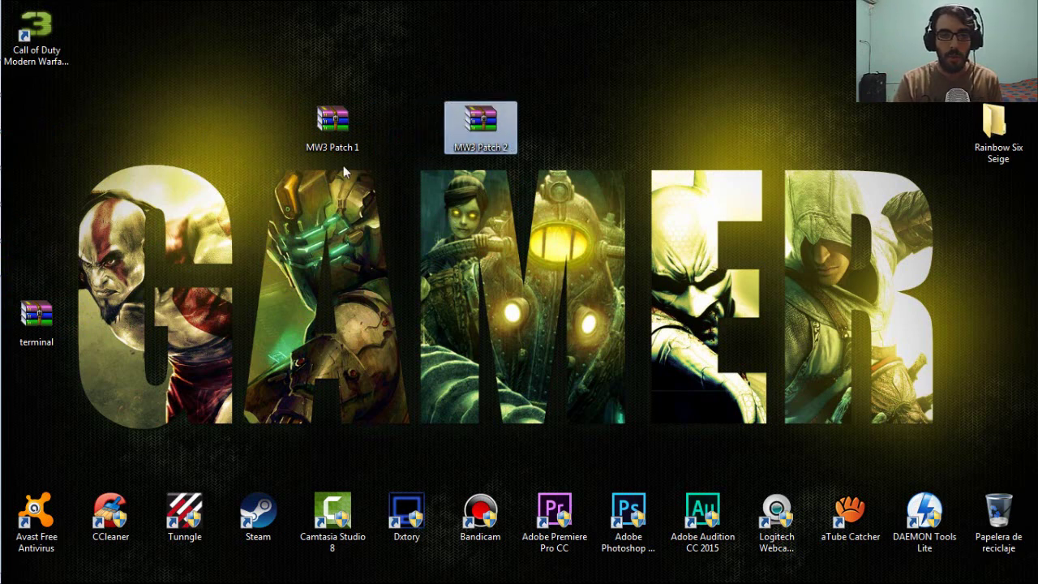
click(338, 126)
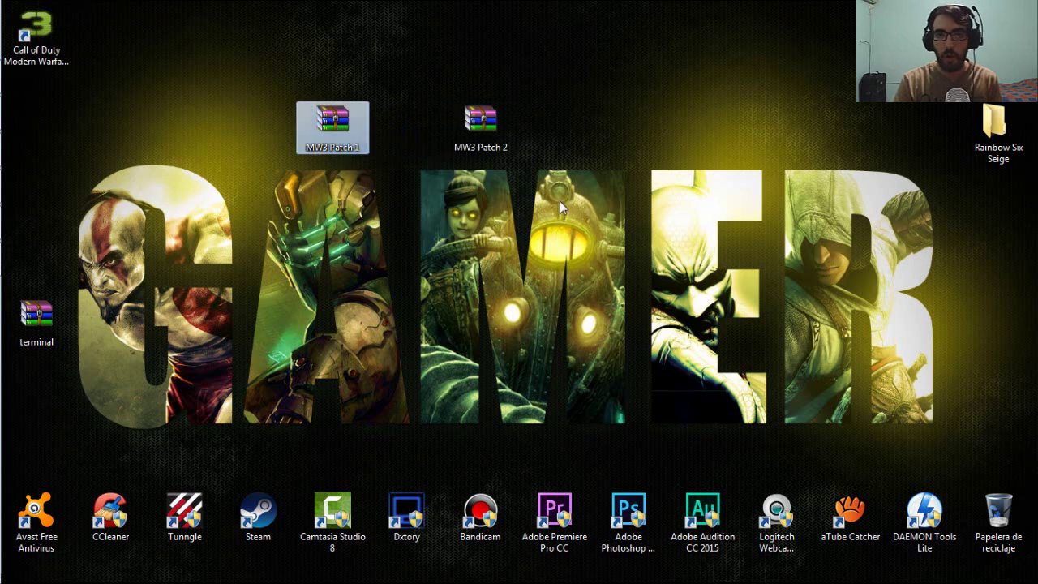
click(492, 132)
click(377, 185)
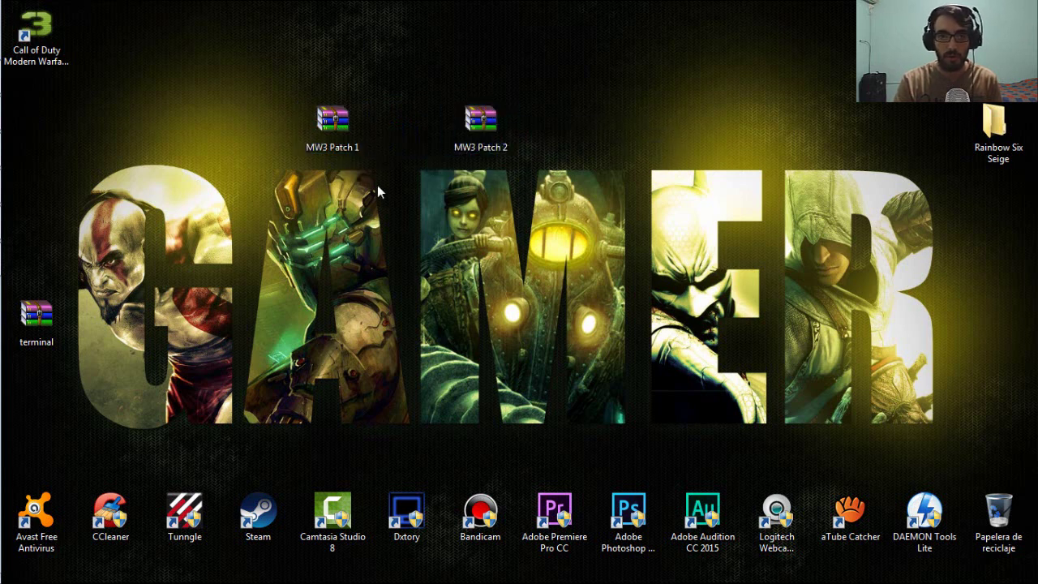
Step: Open the MW3 Patch 1 archive in WinRAR, view the contents of its MW3 Patch 1 folder, and minimize the window
click(342, 147)
double_click(342, 147)
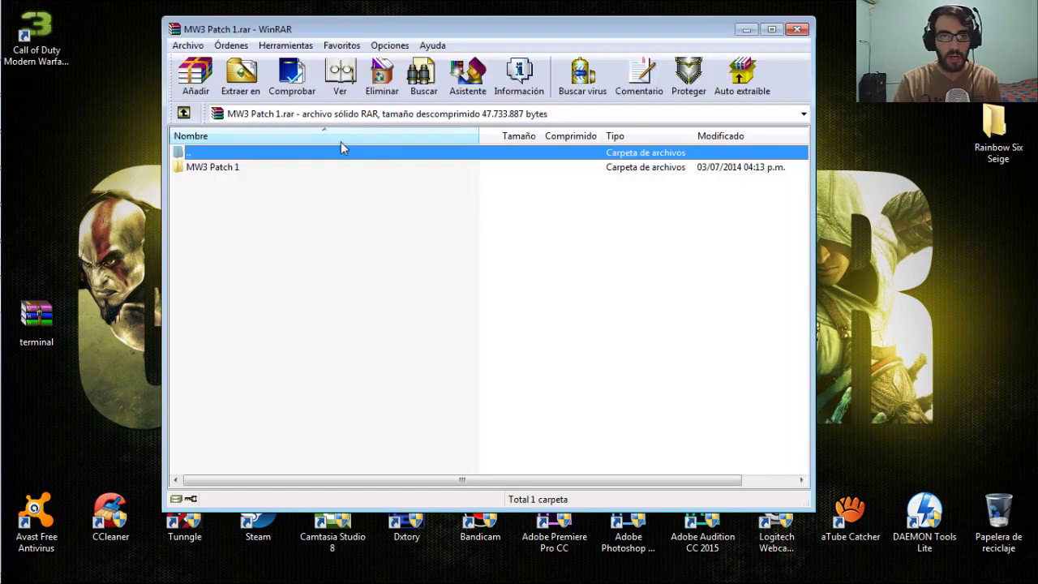
double_click(236, 171)
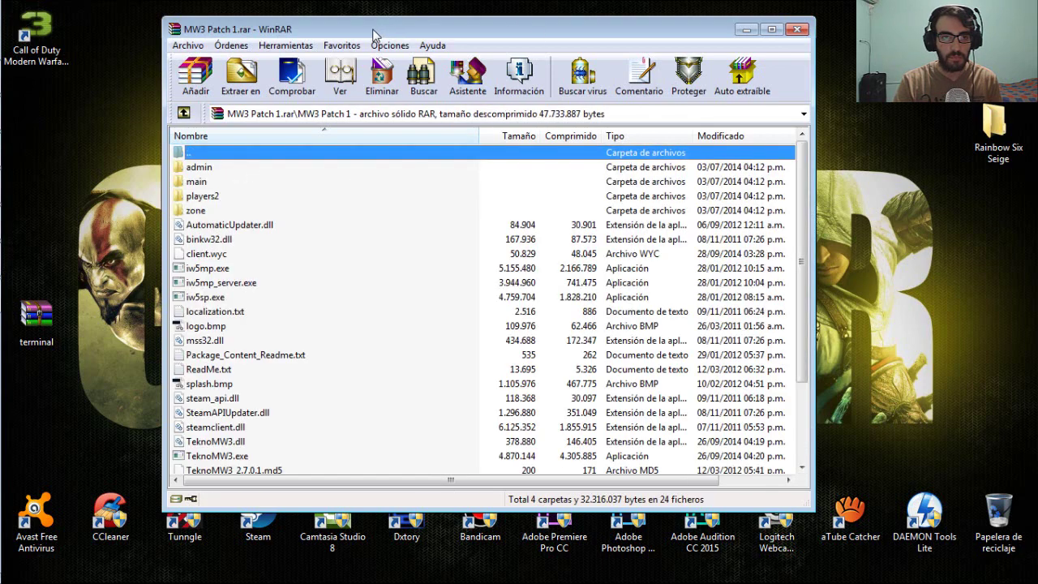
drag(378, 29, 517, 22)
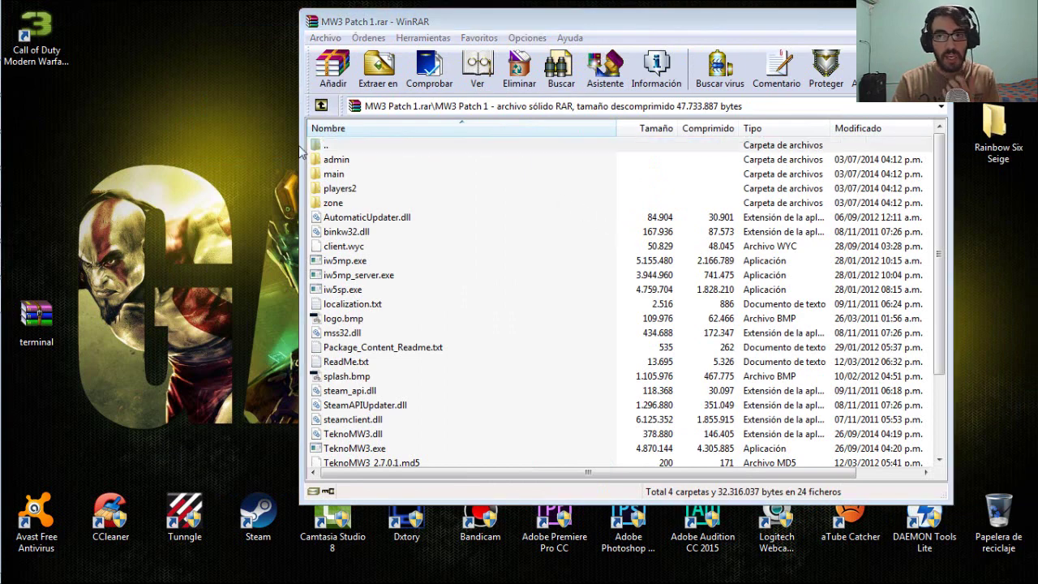
key(Escape)
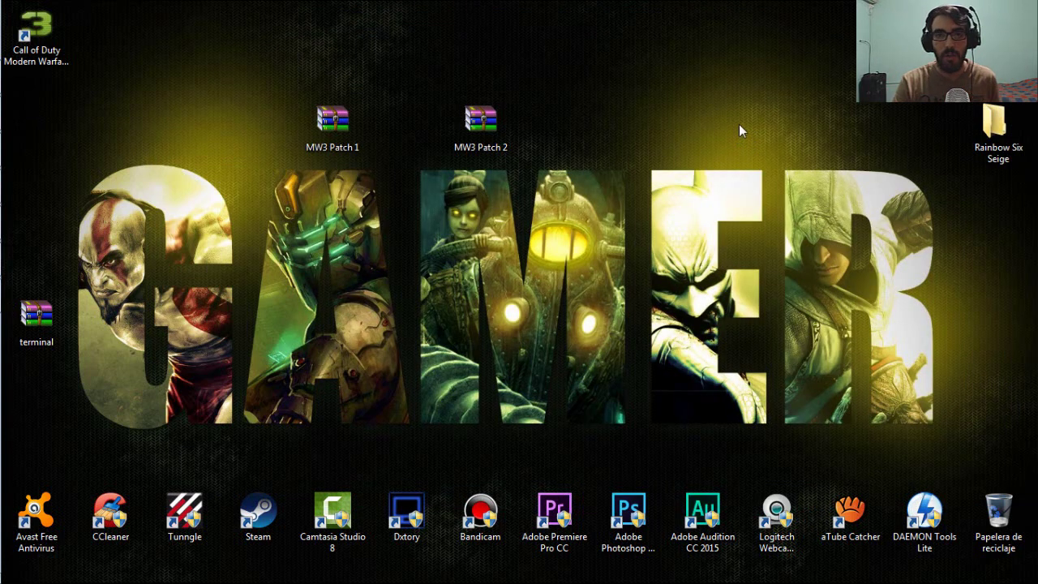
Step: Return to the Juegos folder in Windows Explorer, select the Call of Duty Modern Warfare 3 folder, and show the desktop again
mouse_move(2, 188)
click(20, 115)
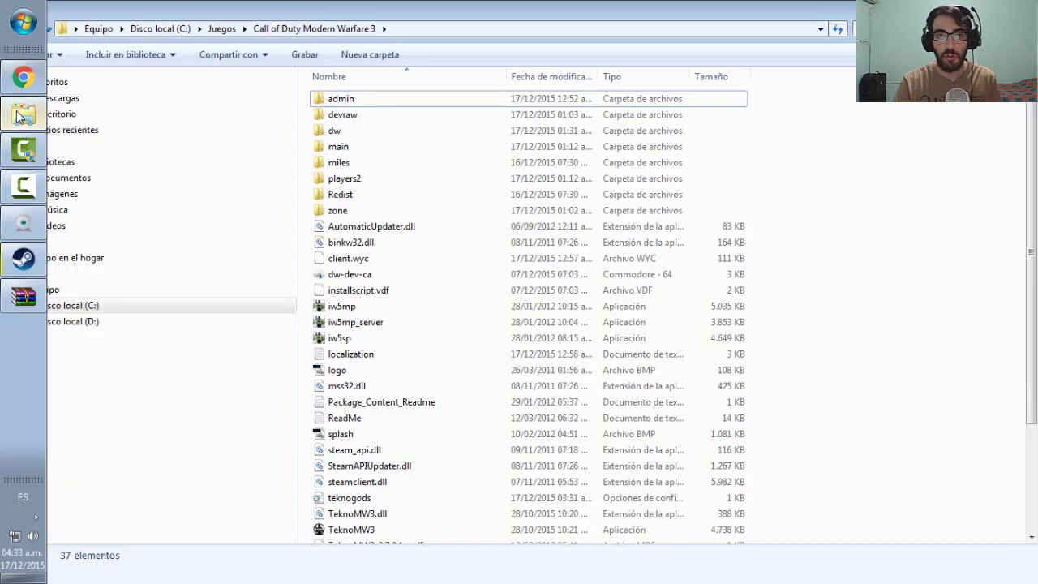
click(10, 30)
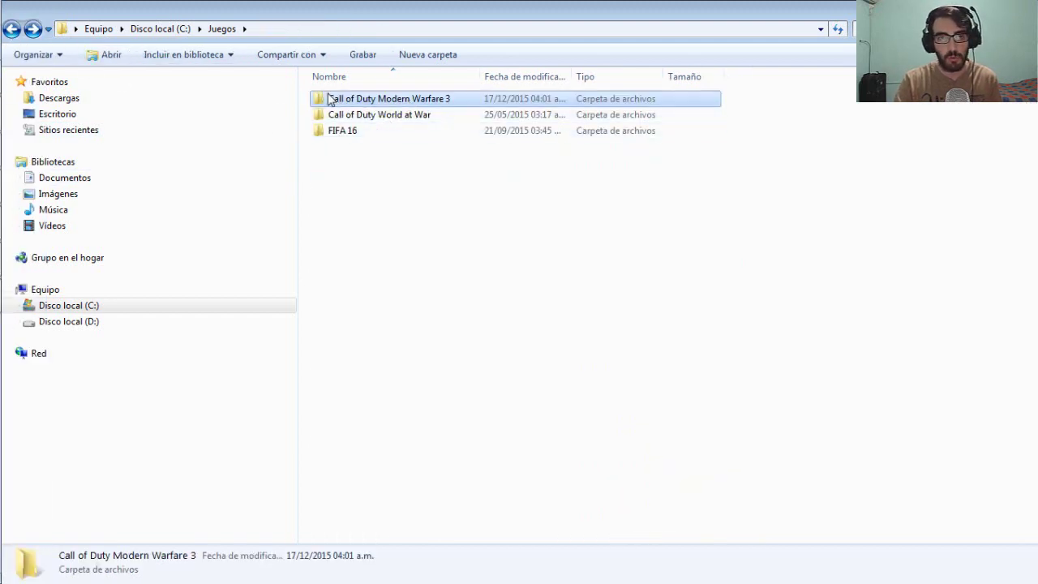
mouse_move(330, 99)
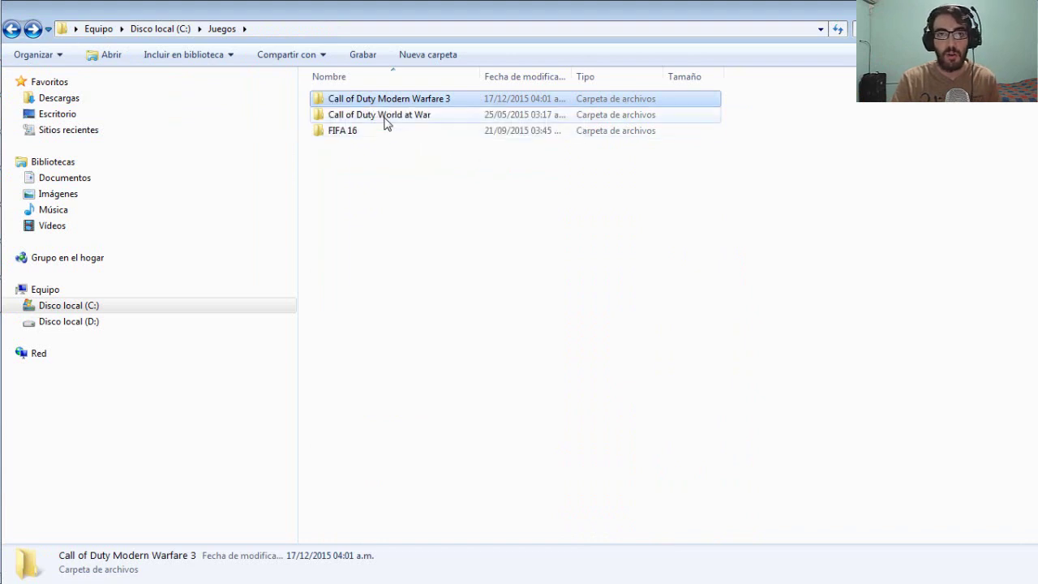
click(385, 114)
click(384, 100)
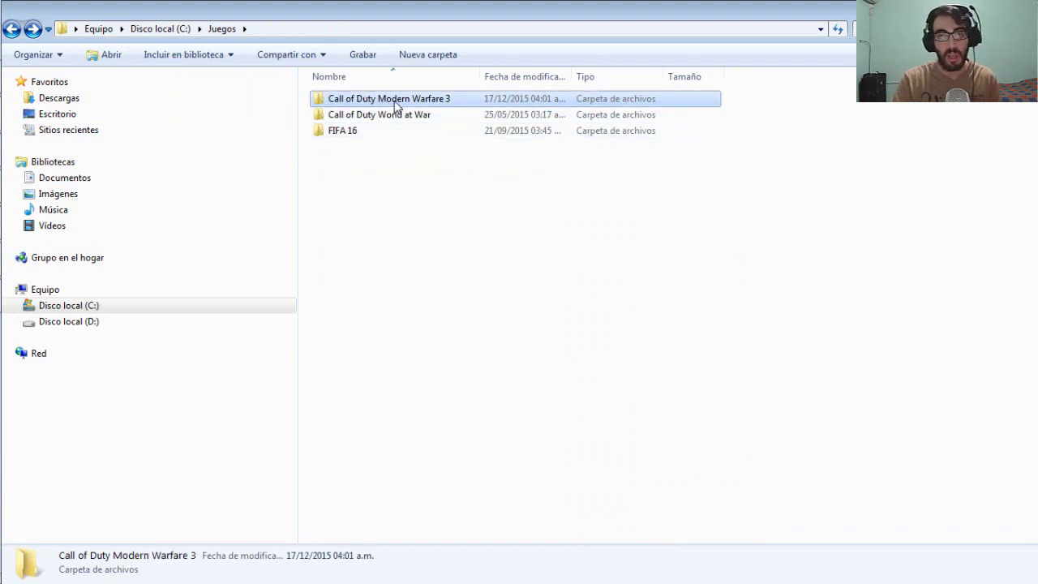
key(super+d)
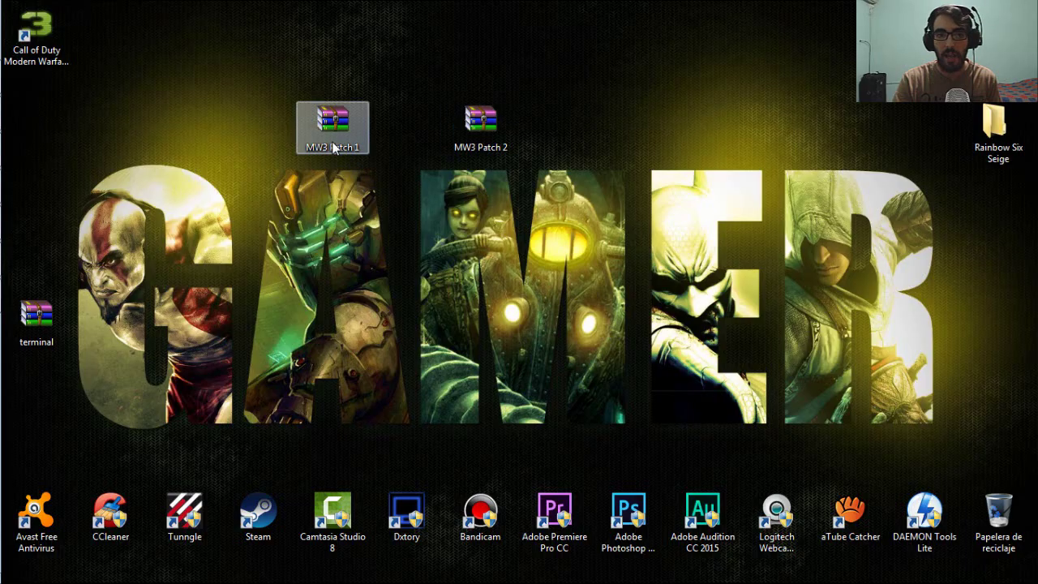
click(454, 305)
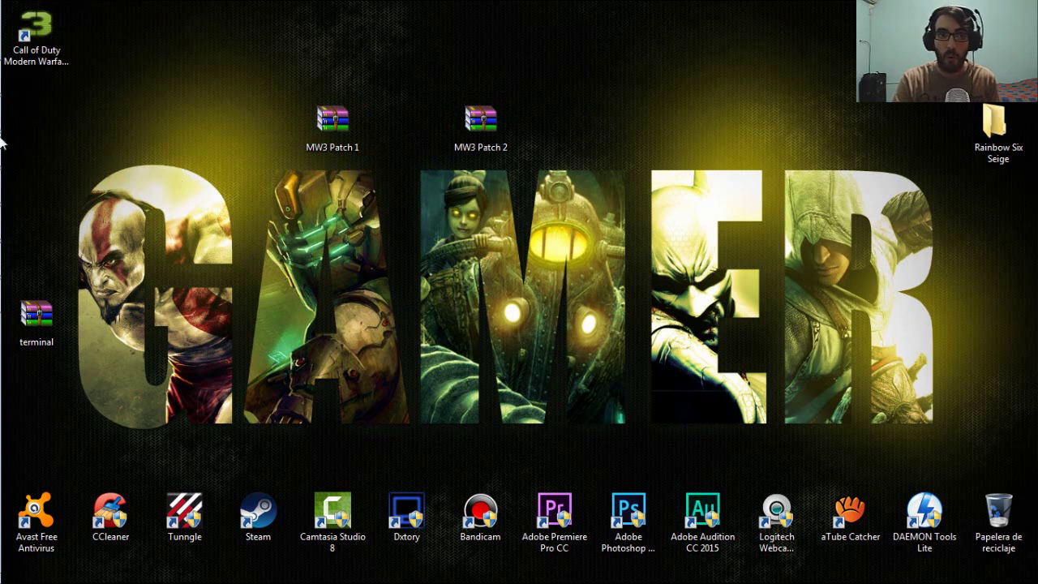
mouse_move(24, 120)
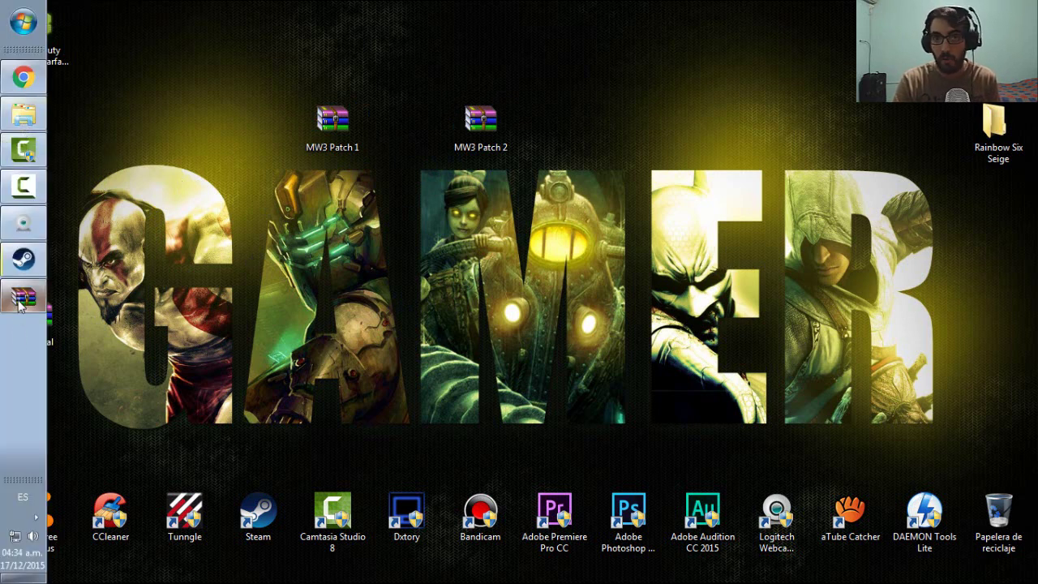
mouse_move(18, 300)
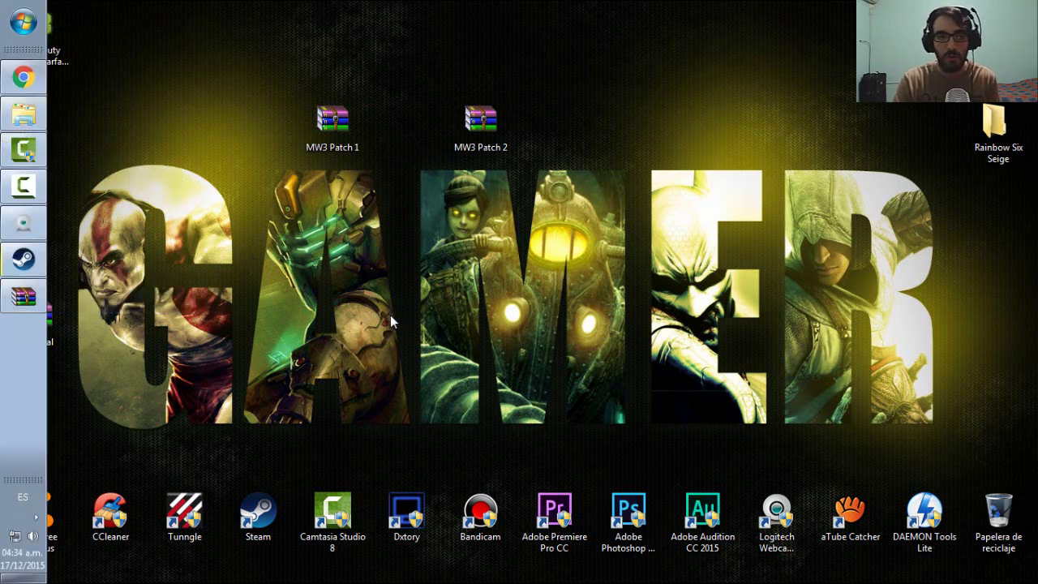
click(24, 116)
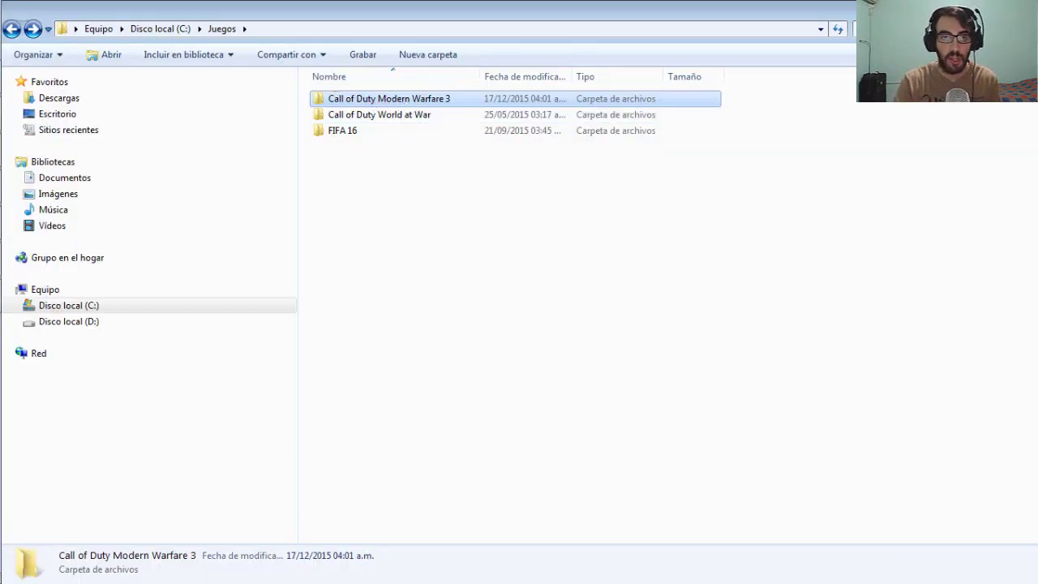
key(super+d)
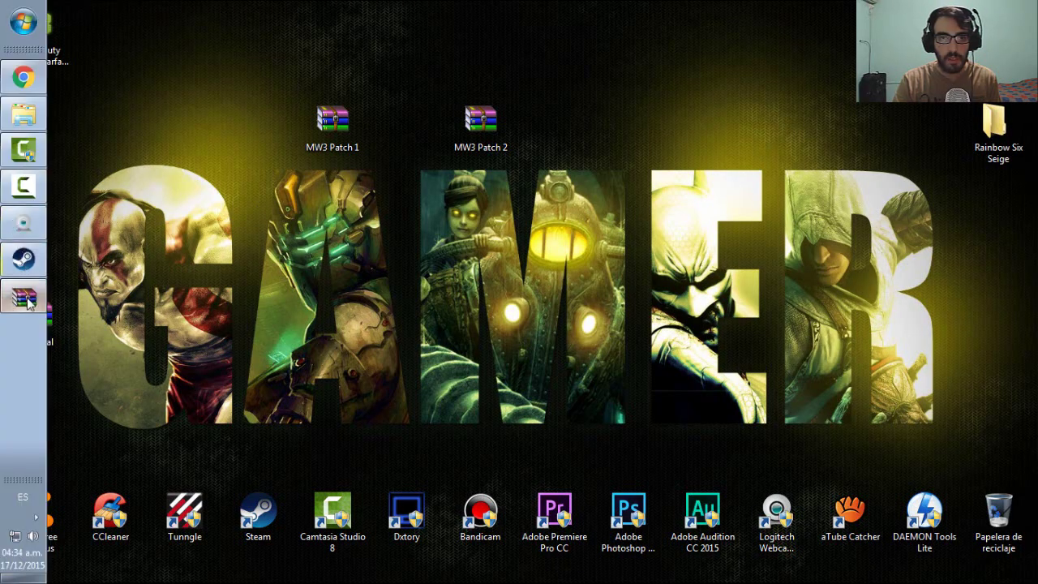
Step: Restore the MW3 Patch 1 archive window and open the Call of Duty Modern Warfare 3 folder in Windows Explorer
click(23, 296)
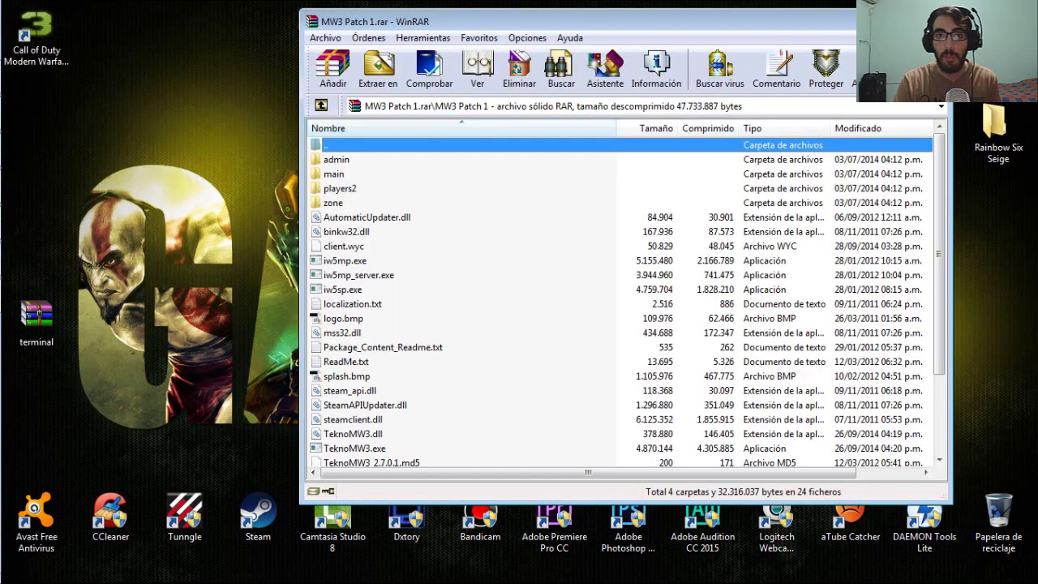
click(24, 118)
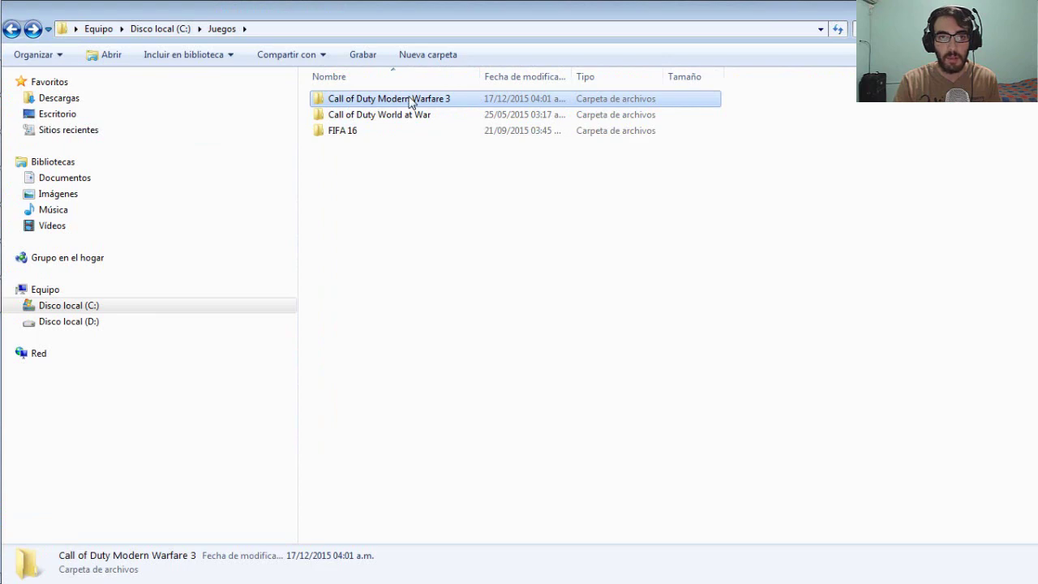
double_click(410, 99)
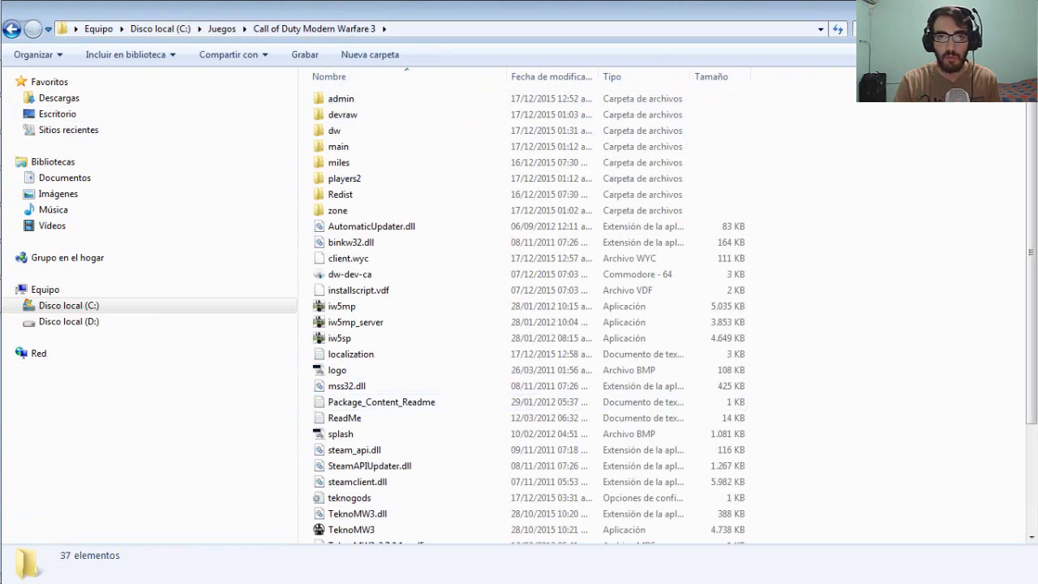
Step: Narrow the restored Explorer window, reposition it and the MW3 Patch 1 archive window, and maximize the archive window
key(super+Down)
drag(767, 74, 588, 74)
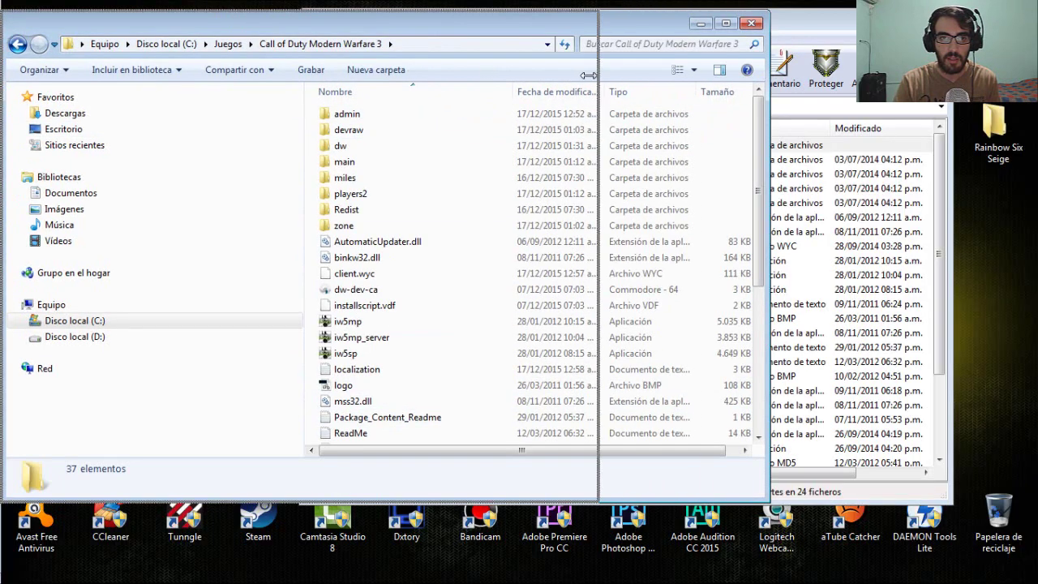
drag(409, 31, 353, 26)
drag(563, 19, 848, 38)
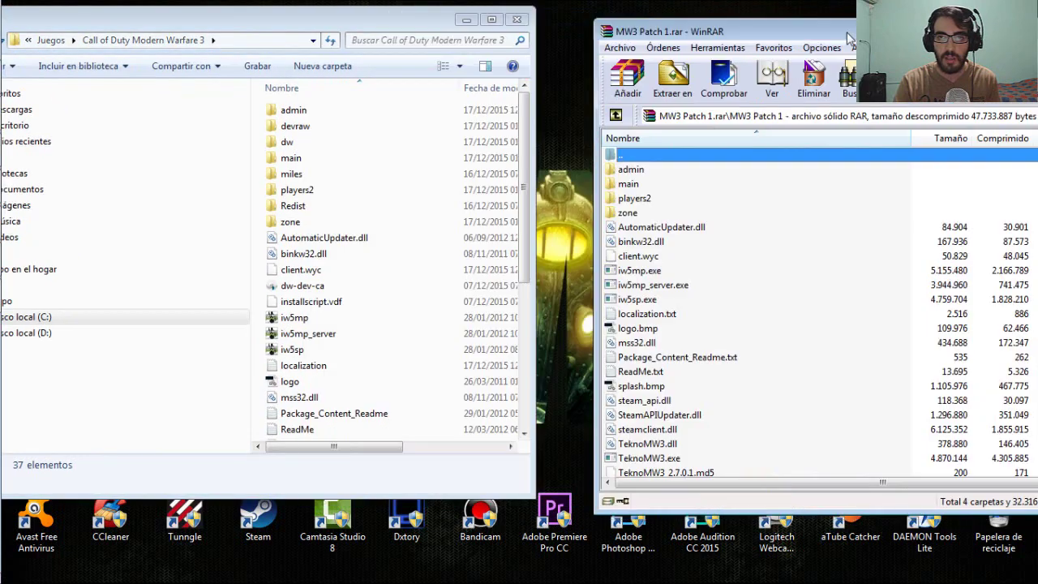
drag(782, 38, 461, 21)
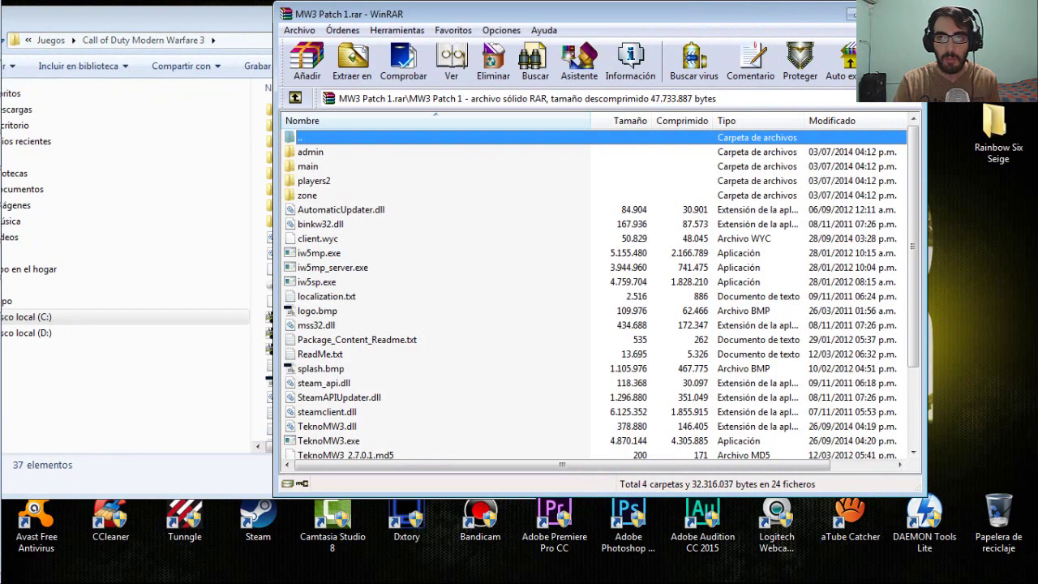
key(super+Up)
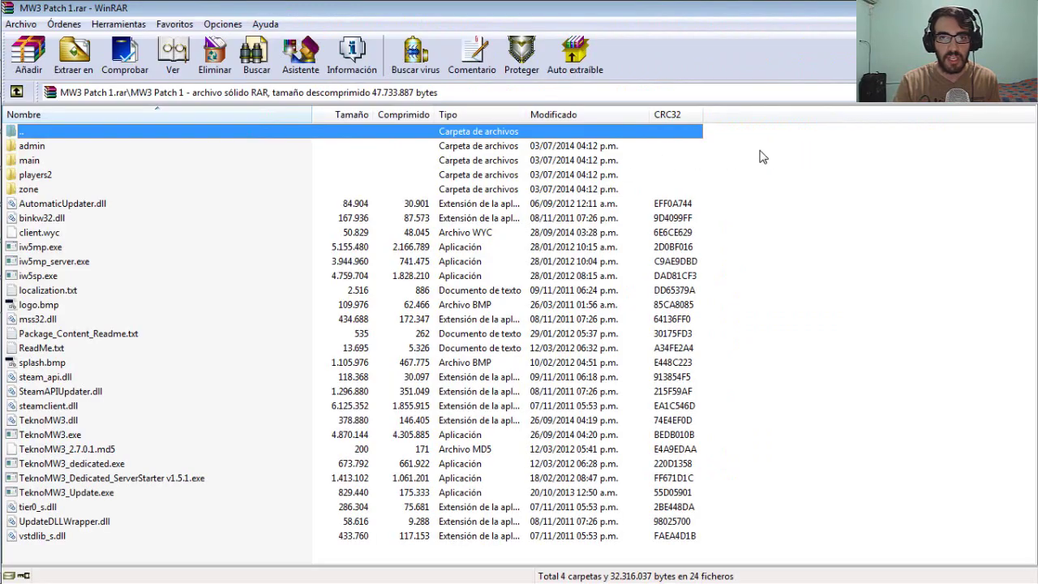
Step: Select everything in the MW3 Patch 1 archive's folder and place the archive window beside the Call of Duty Modern Warfare 3 folder window
drag(754, 154, 519, 547)
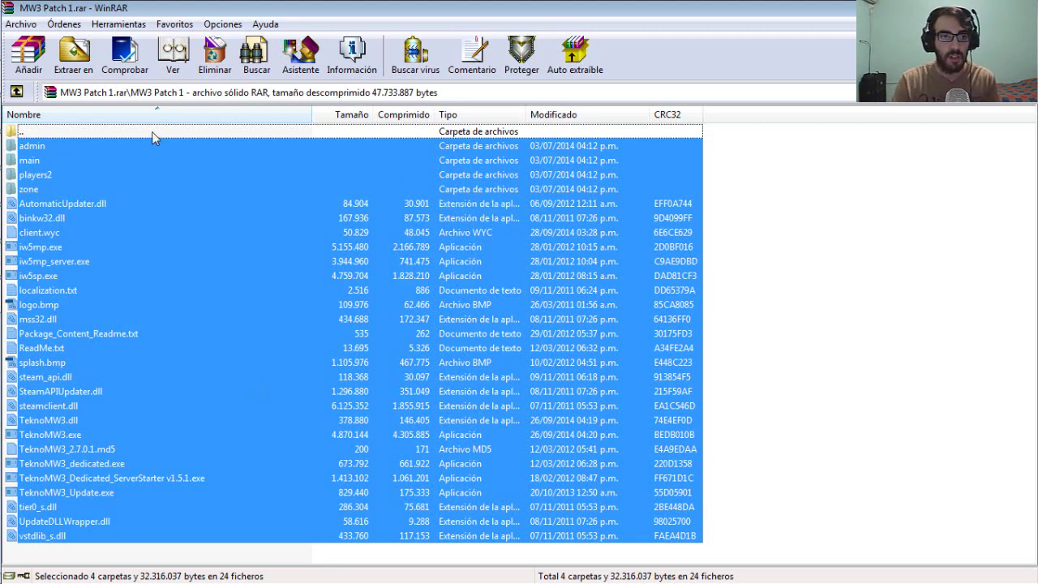
double_click(541, 9)
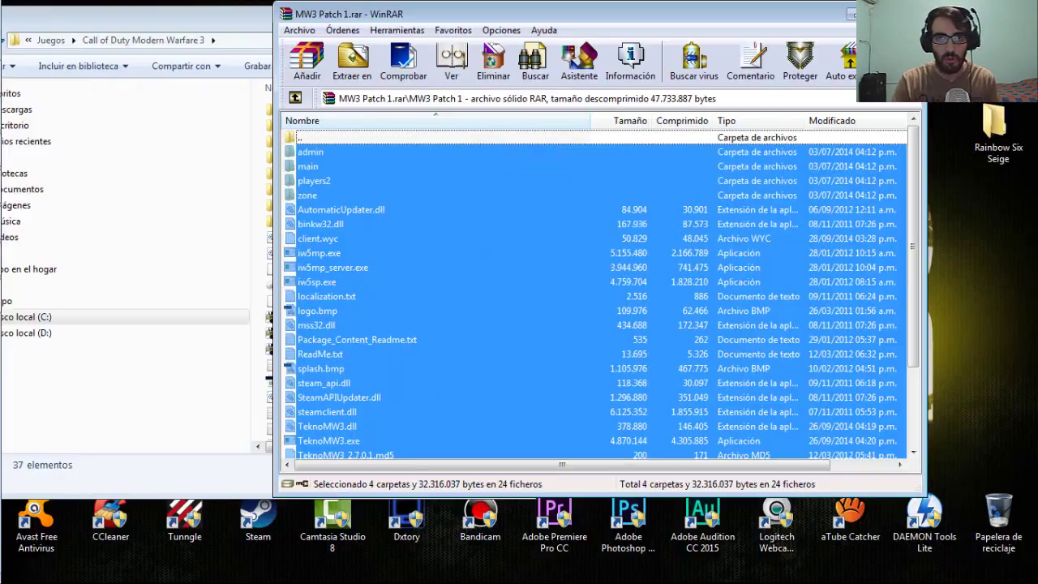
drag(538, 16, 931, 37)
drag(393, 29, 485, 35)
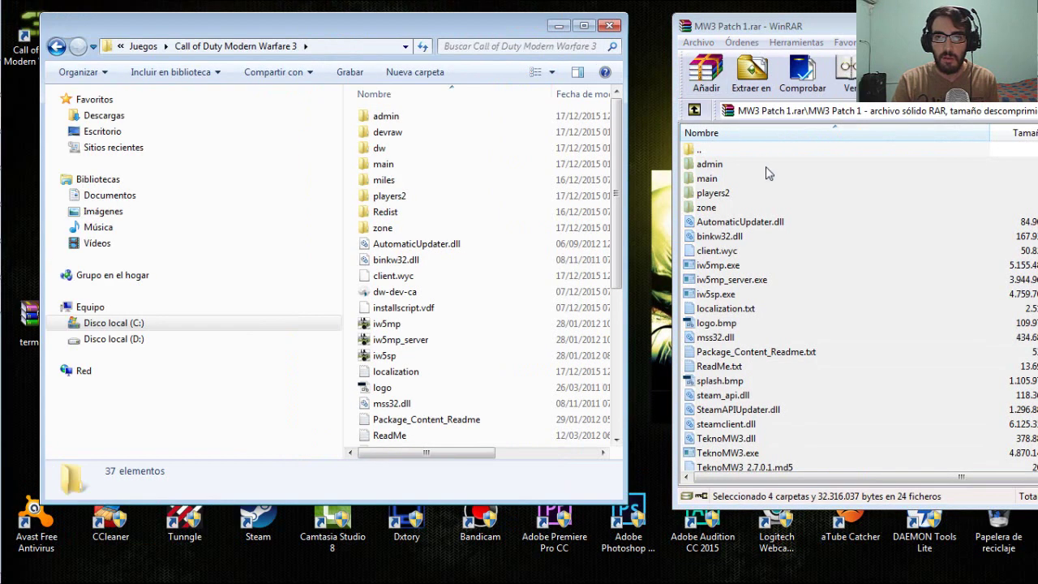
drag(885, 271, 832, 264)
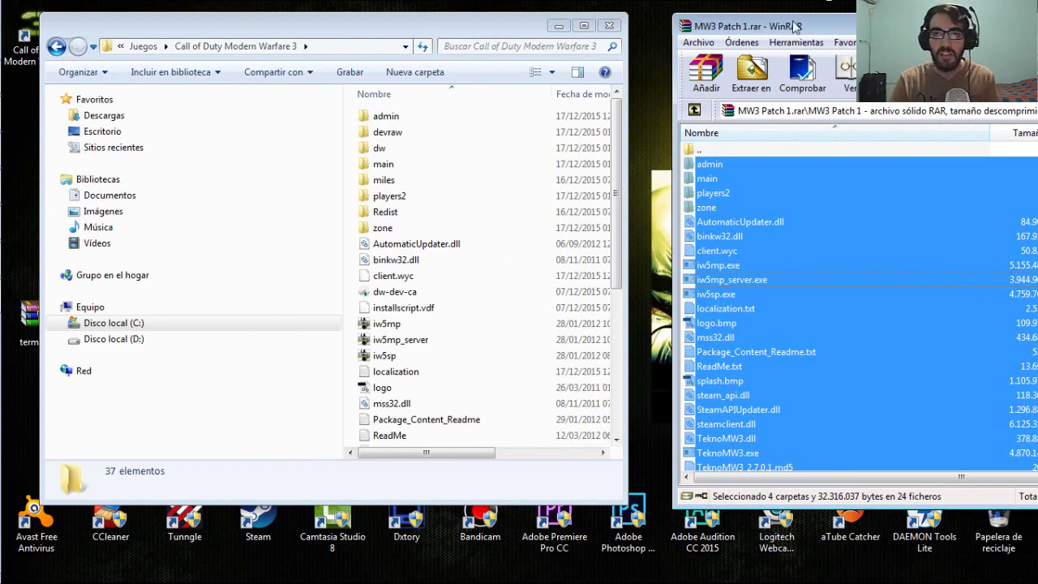
Step: Close the MW3 Patch 1 archive, clear the desktop, and open the MW3 Patch 2 archive to view its contents
drag(795, 26, 465, 17)
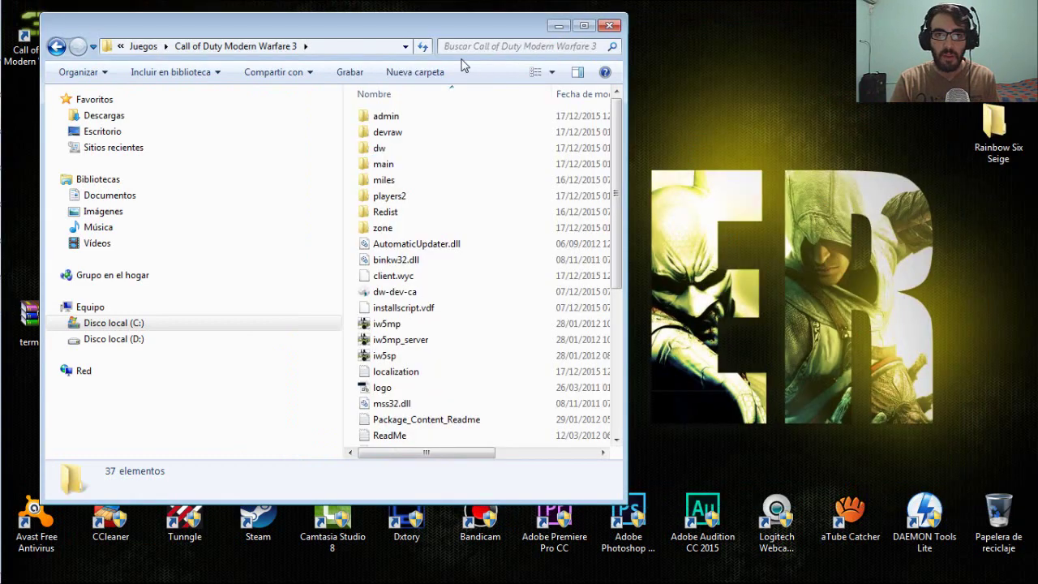
click(559, 26)
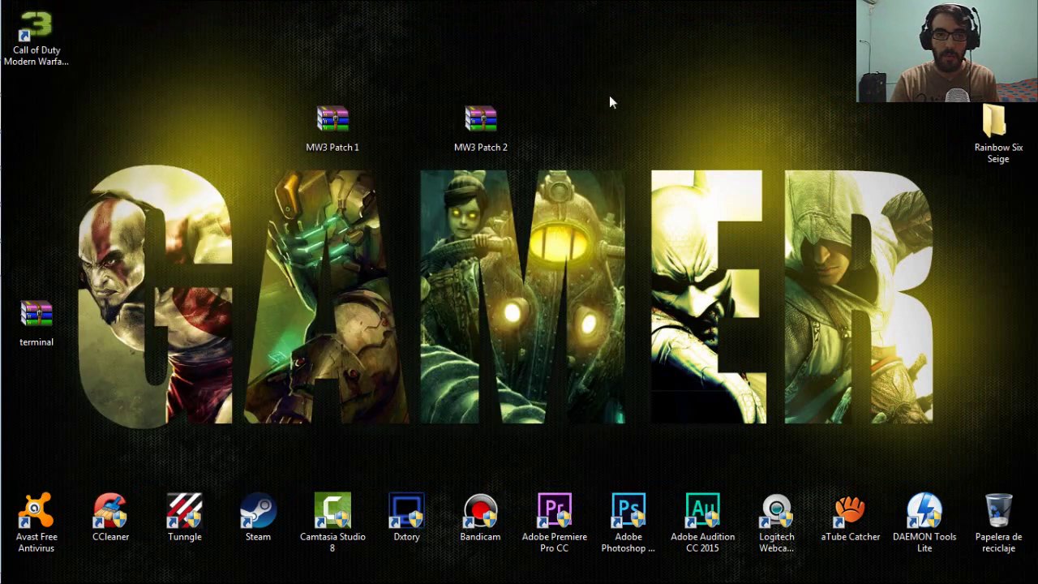
double_click(484, 131)
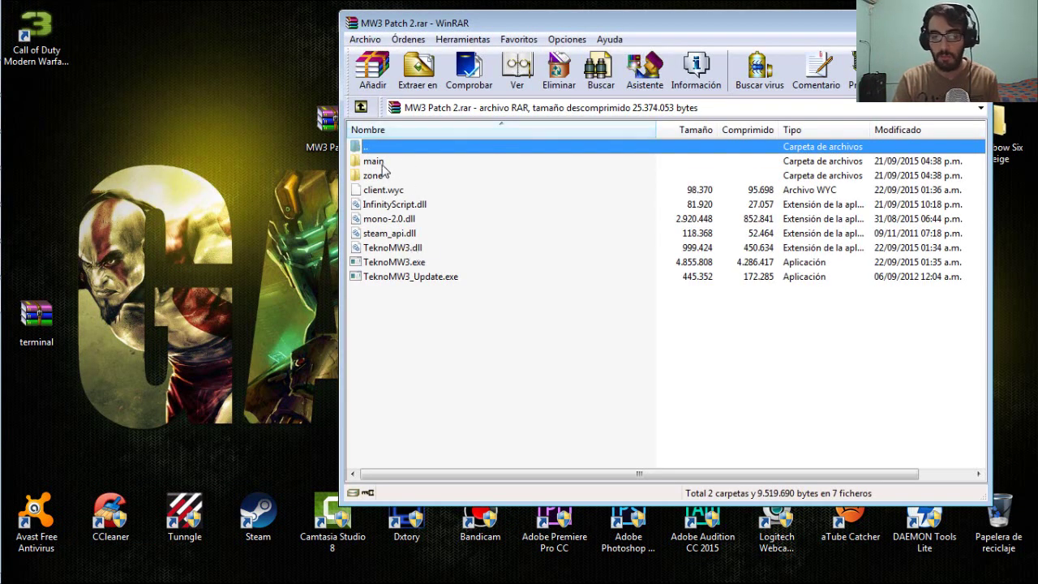
drag(384, 167, 397, 281)
Step: Show the game folder beside the MW3 Patch 2 archive window and select all the folders and files in the archive
mouse_move(4, 85)
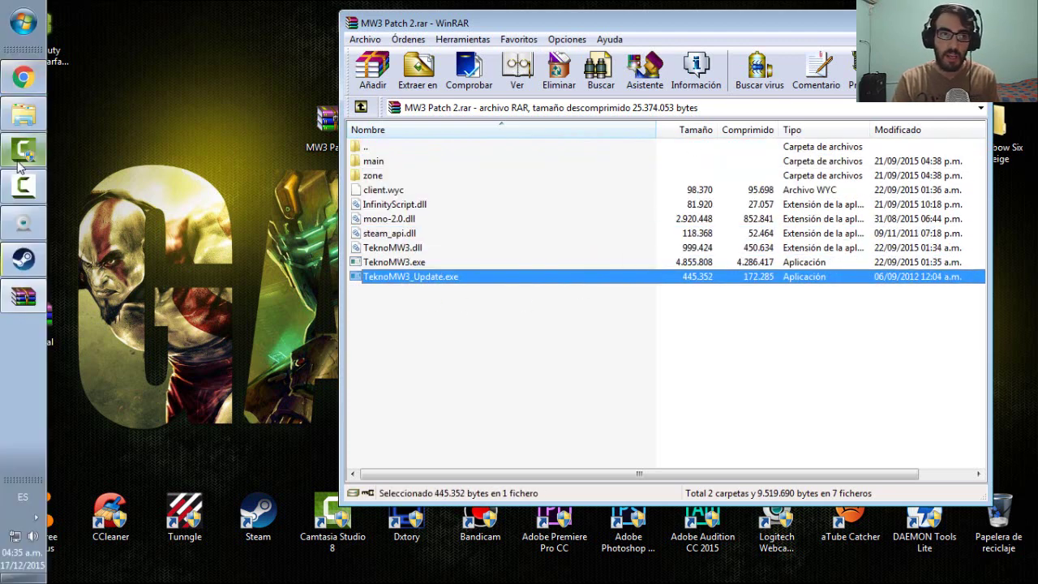
click(23, 120)
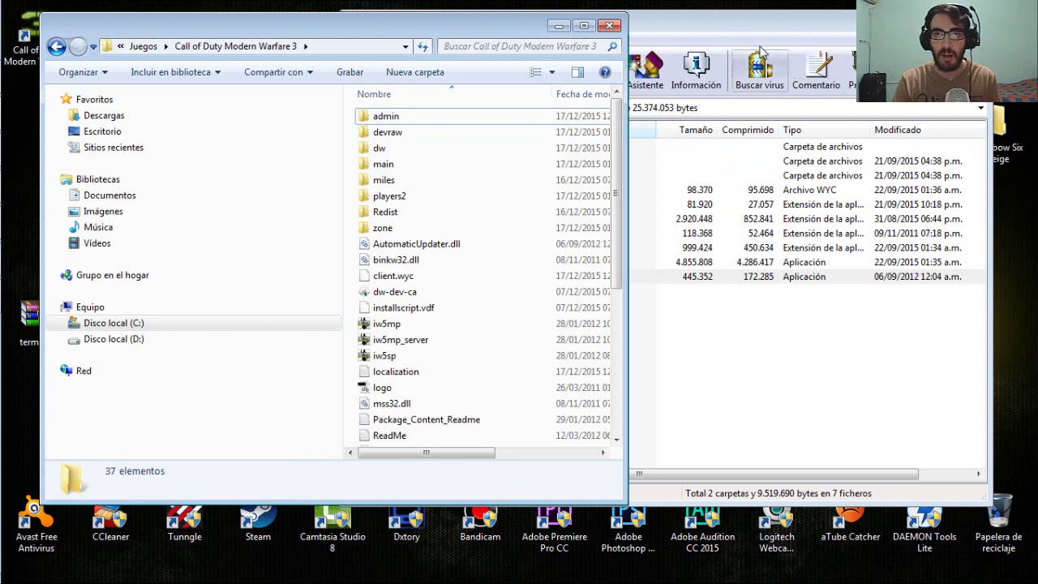
click(611, 29)
drag(610, 30, 963, 55)
drag(861, 347, 814, 186)
drag(833, 262, 685, 272)
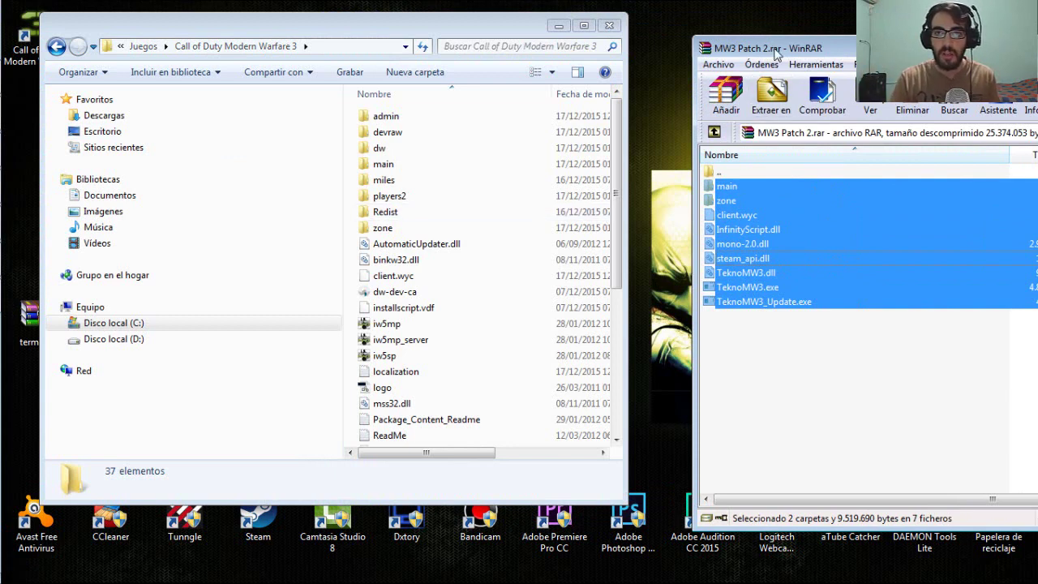
Step: Close the MW3 Patch 2 archive and maximize the Call of Duty Modern Warfare 3 folder window
drag(773, 48, 394, 53)
click(951, 52)
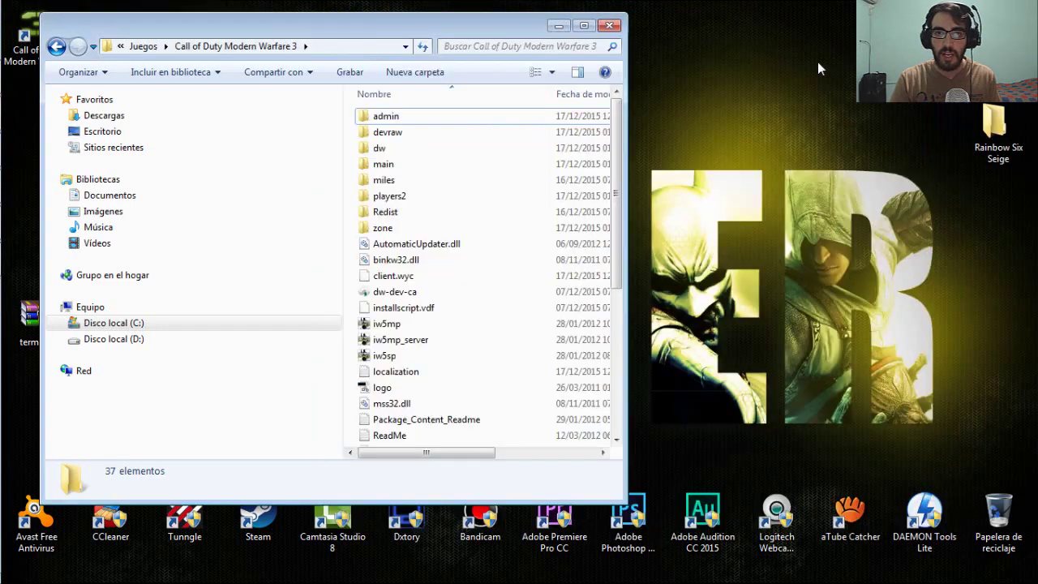
click(559, 25)
mouse_move(3, 207)
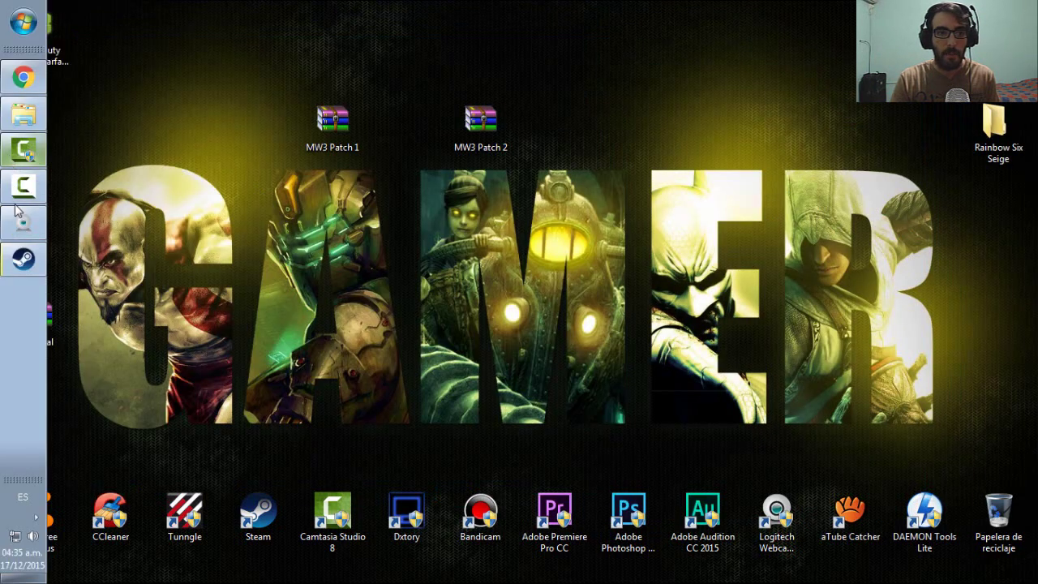
click(23, 123)
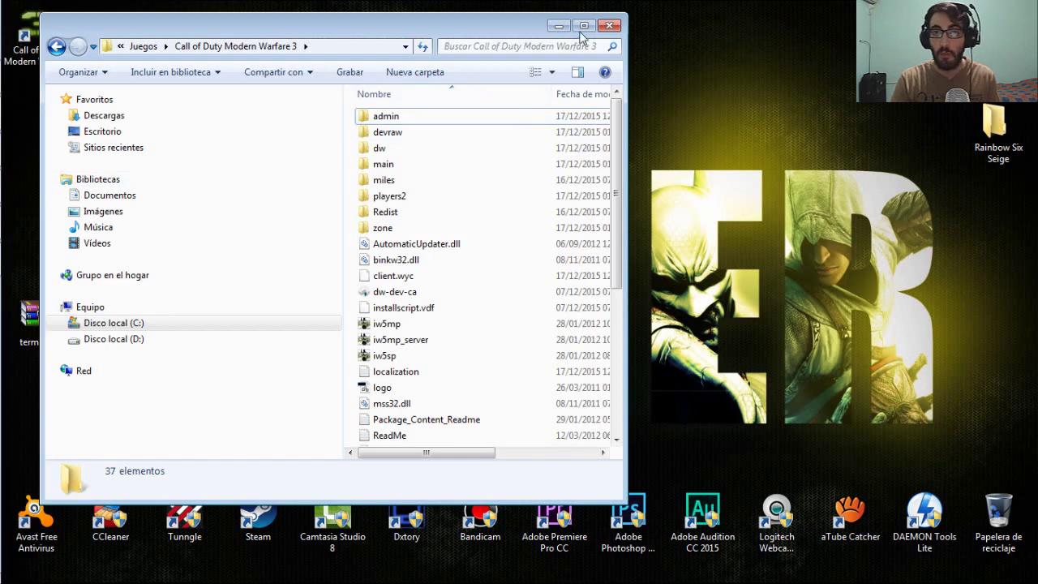
click(575, 17)
right_click(890, 168)
click(910, 239)
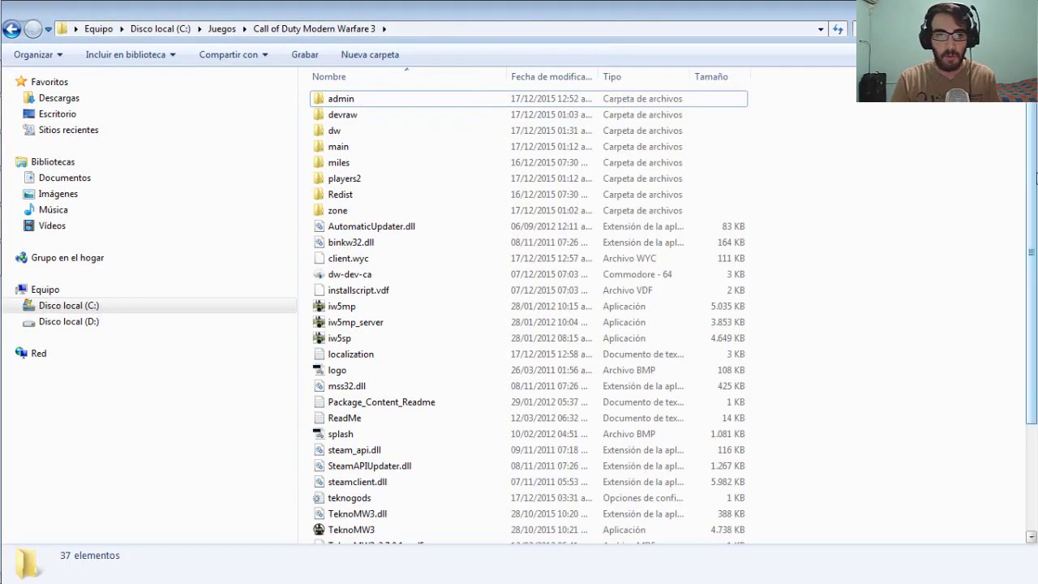
Step: Run TeknoMW3_Update from the game folder as administrator and finish the wyUpdate check
scroll(900, 306, down, 3)
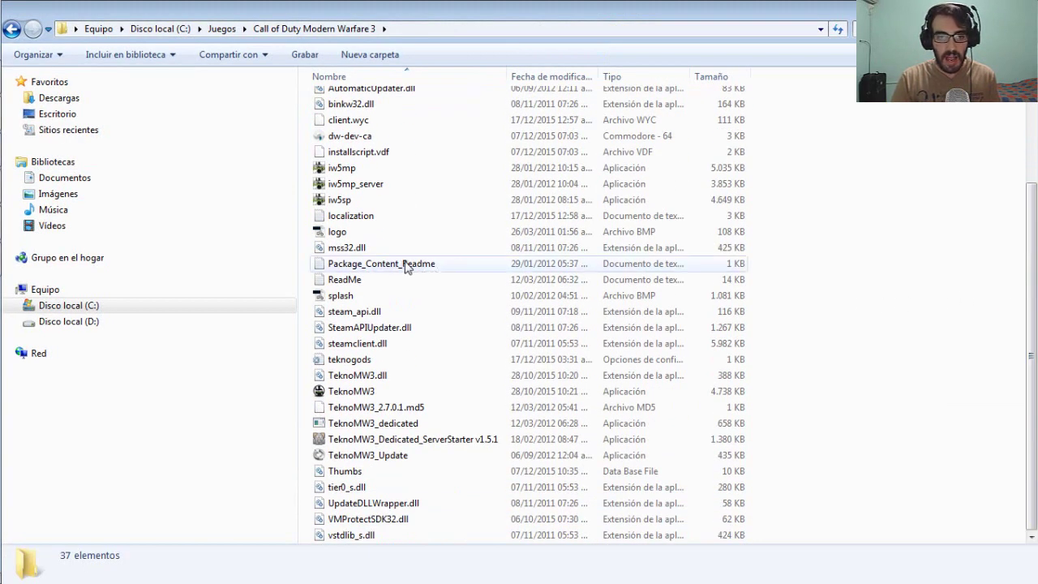
click(374, 457)
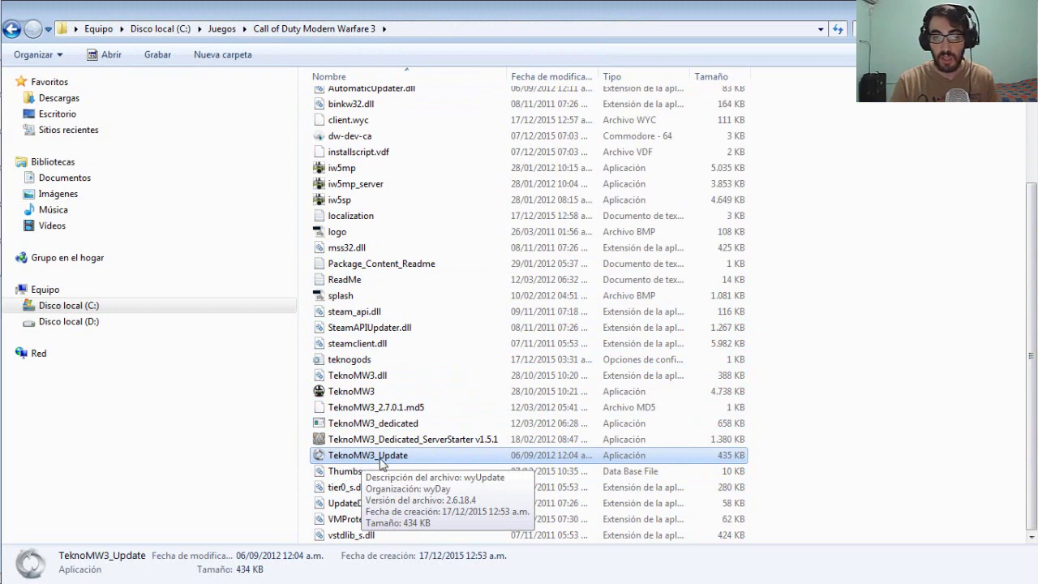
right_click(376, 462)
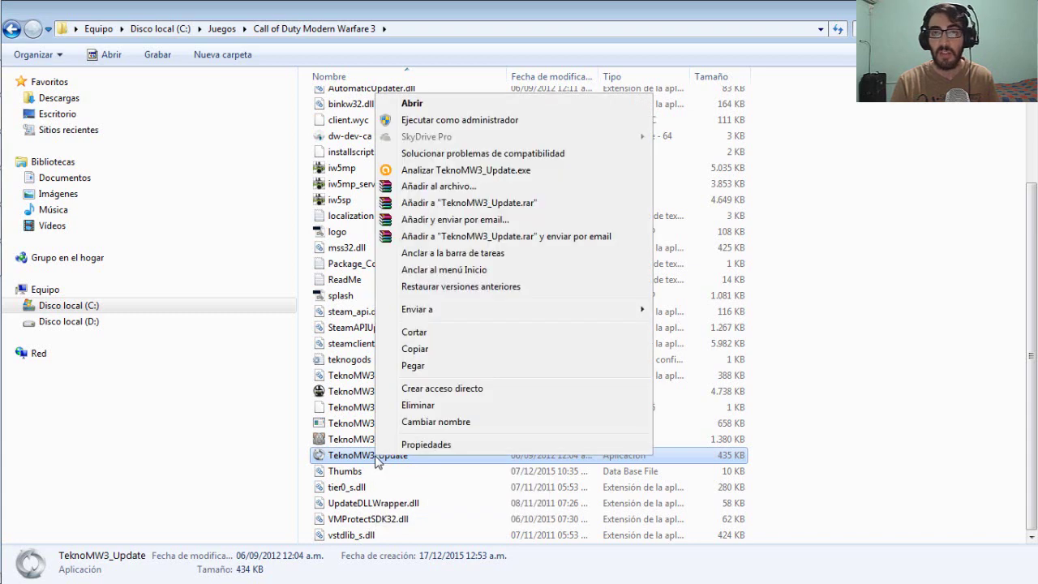
click(430, 121)
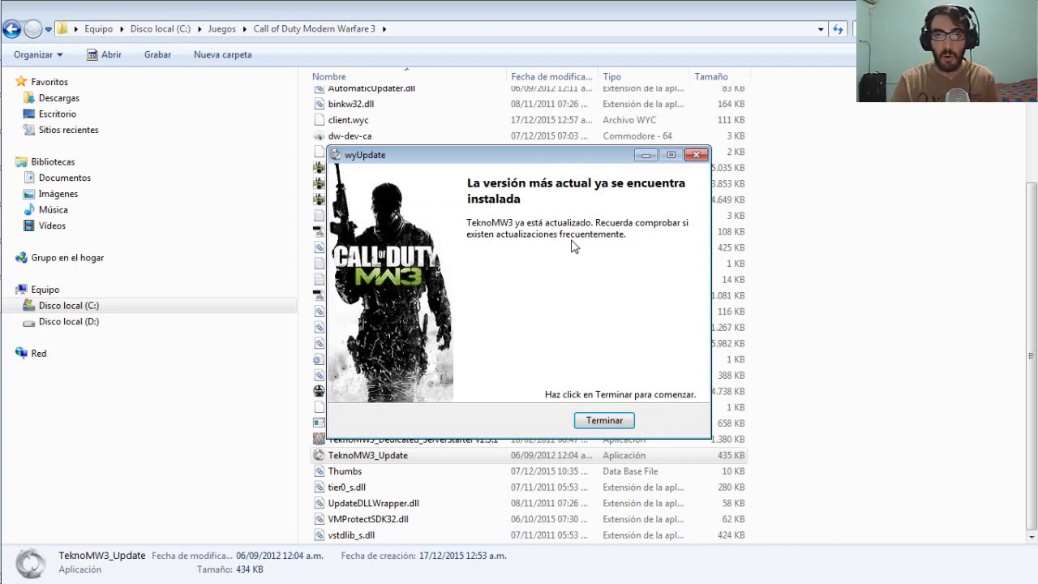
drag(520, 158, 516, 135)
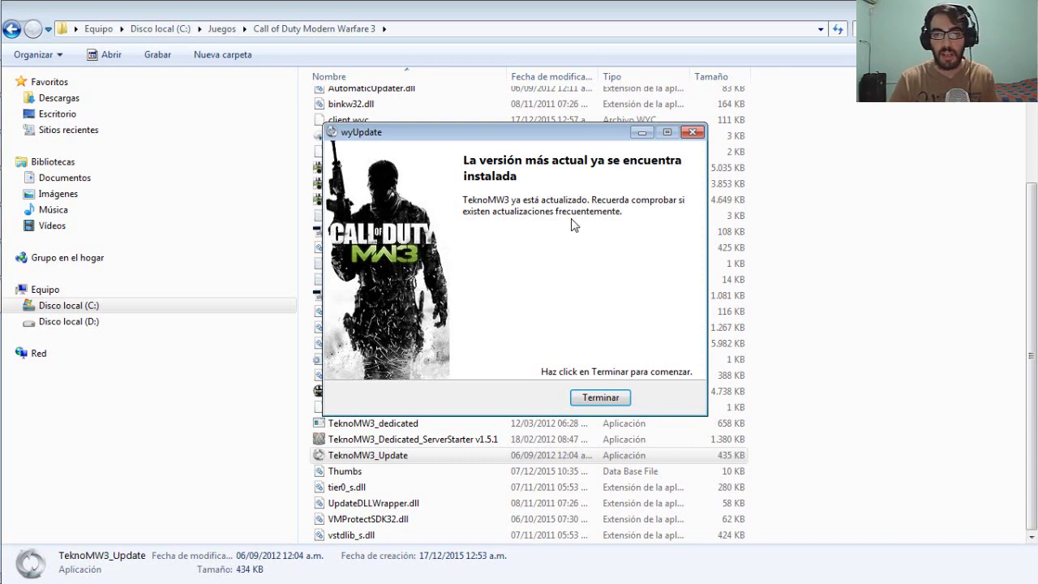
click(607, 398)
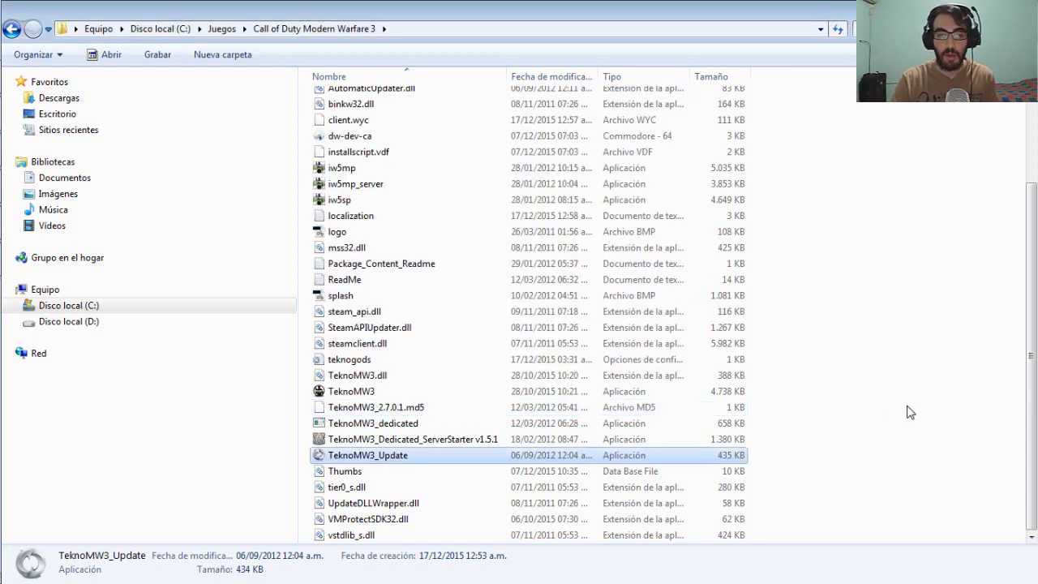
Step: Open the localization text file, try replacing the language on its first line with english, and close it without saving
click(908, 412)
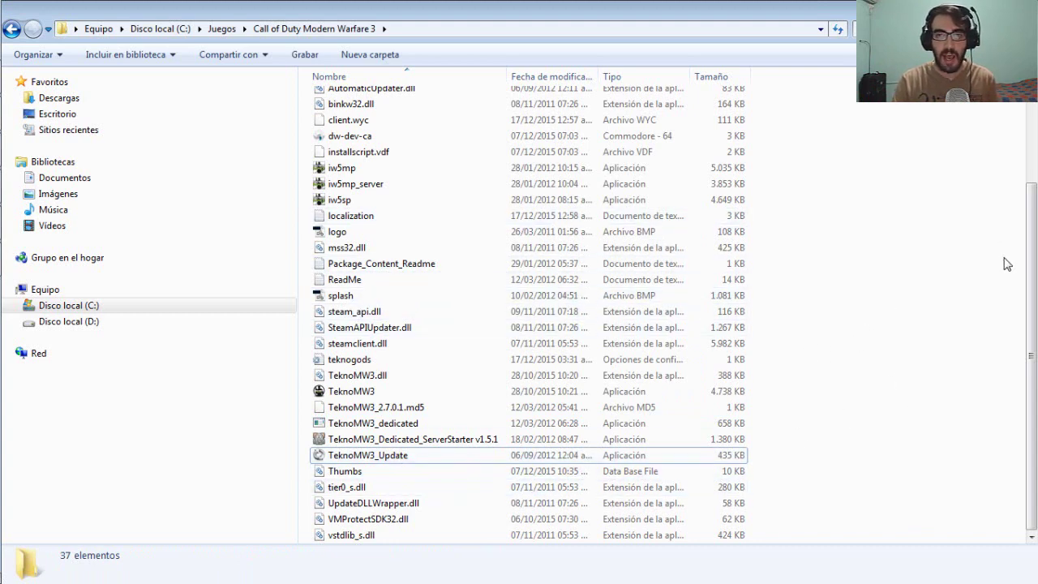
scroll(1030, 259, up, 3)
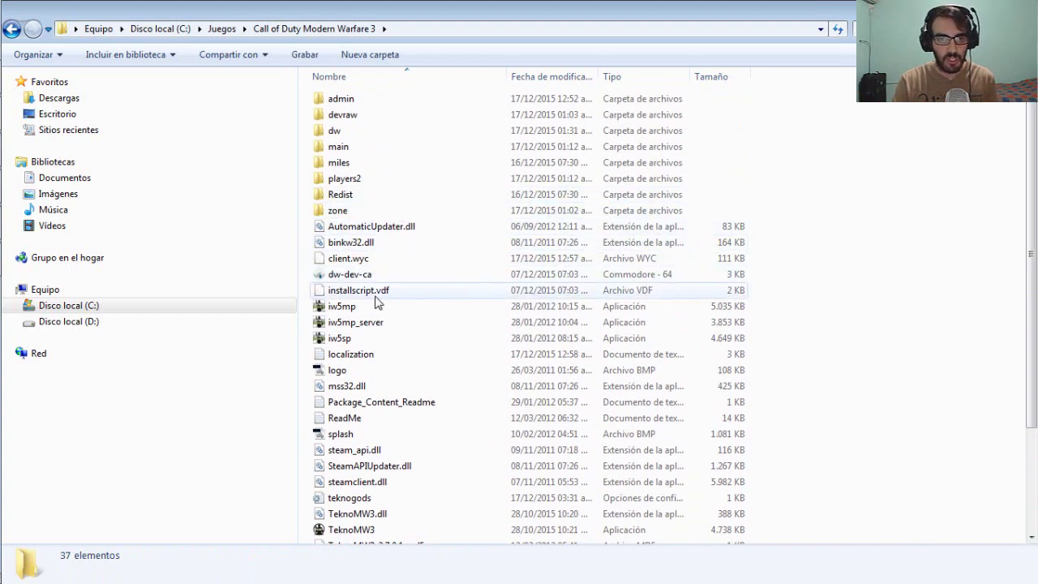
double_click(351, 357)
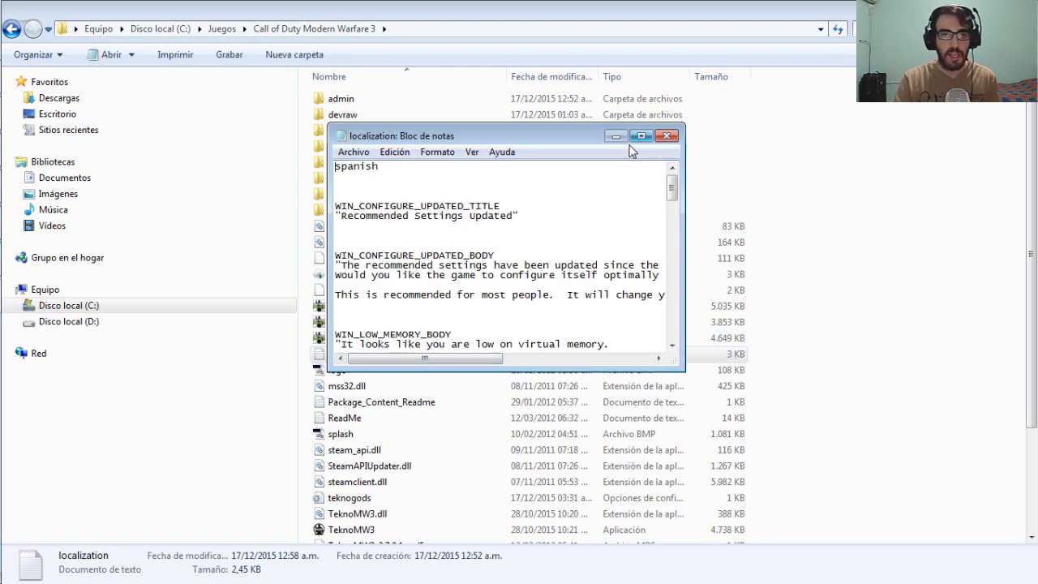
click(381, 166)
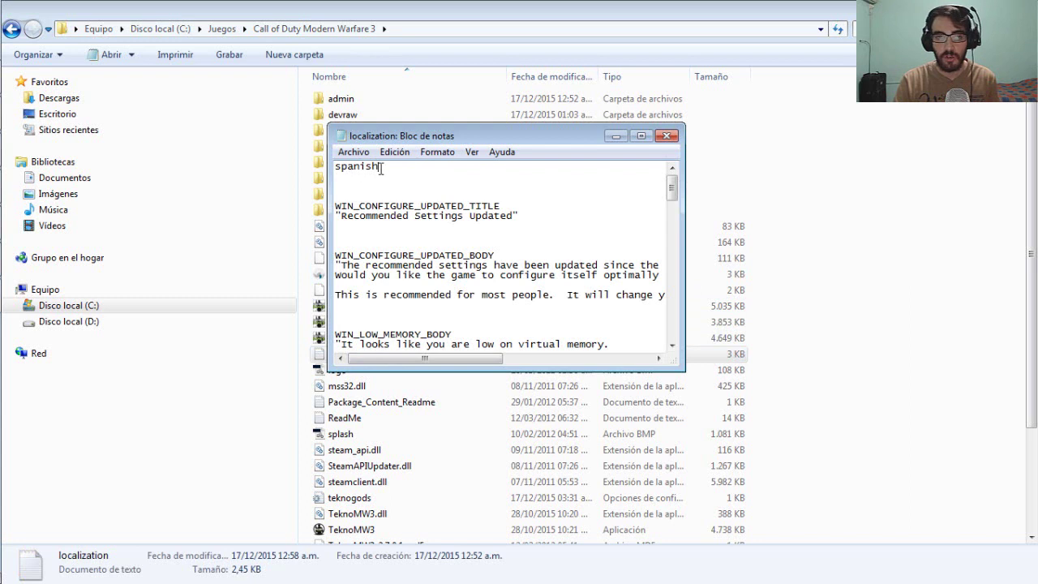
drag(379, 166, 280, 166)
text(en)
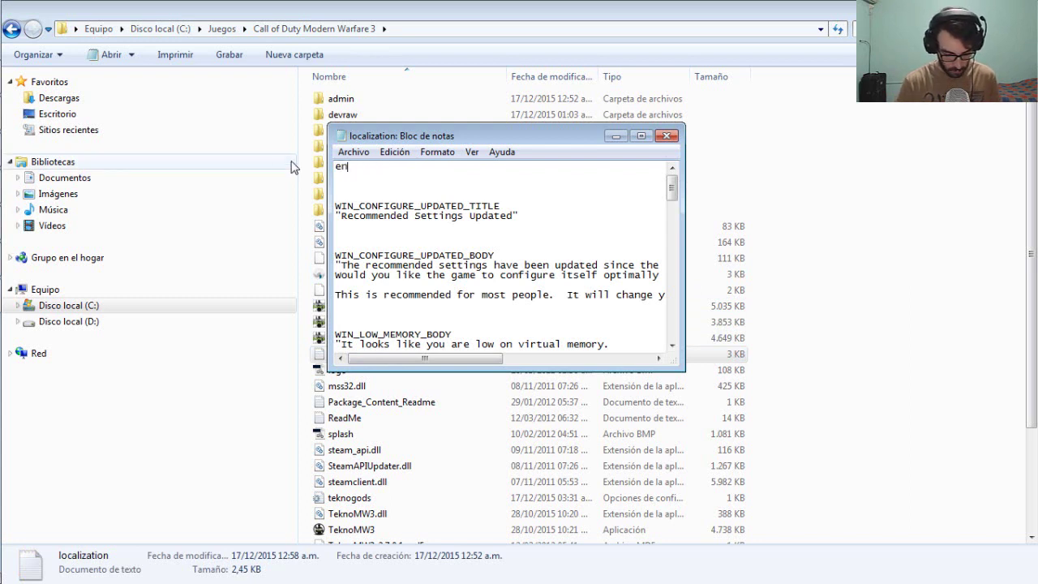
text(glish)
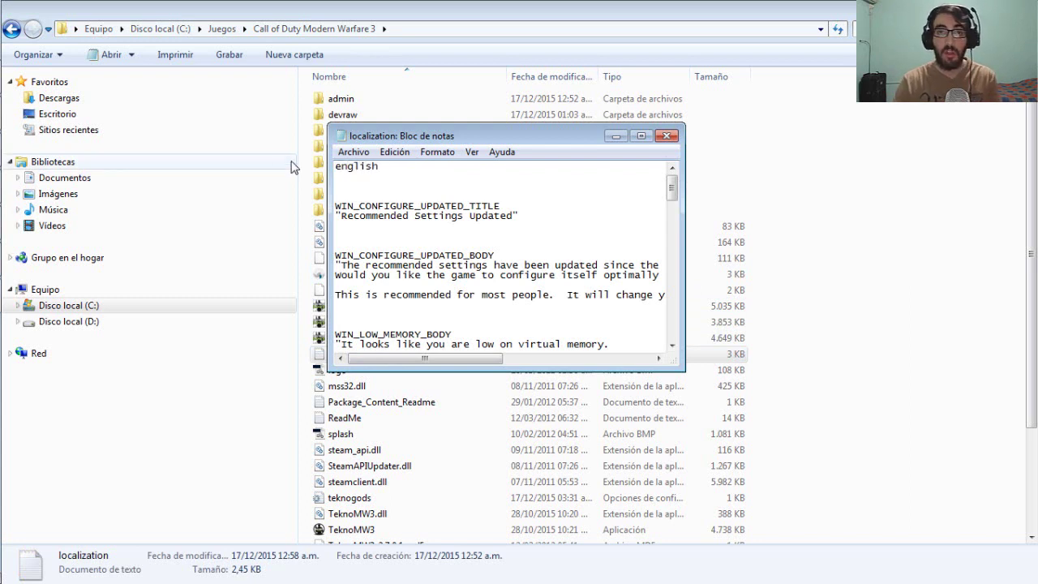
drag(403, 174, 302, 172)
key(BackSpace)
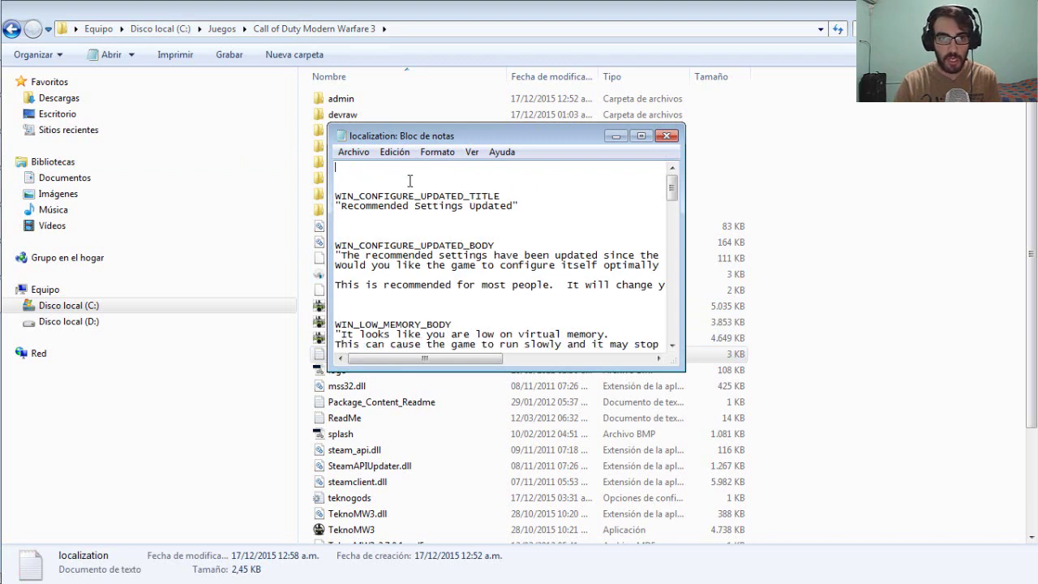
click(667, 135)
click(531, 317)
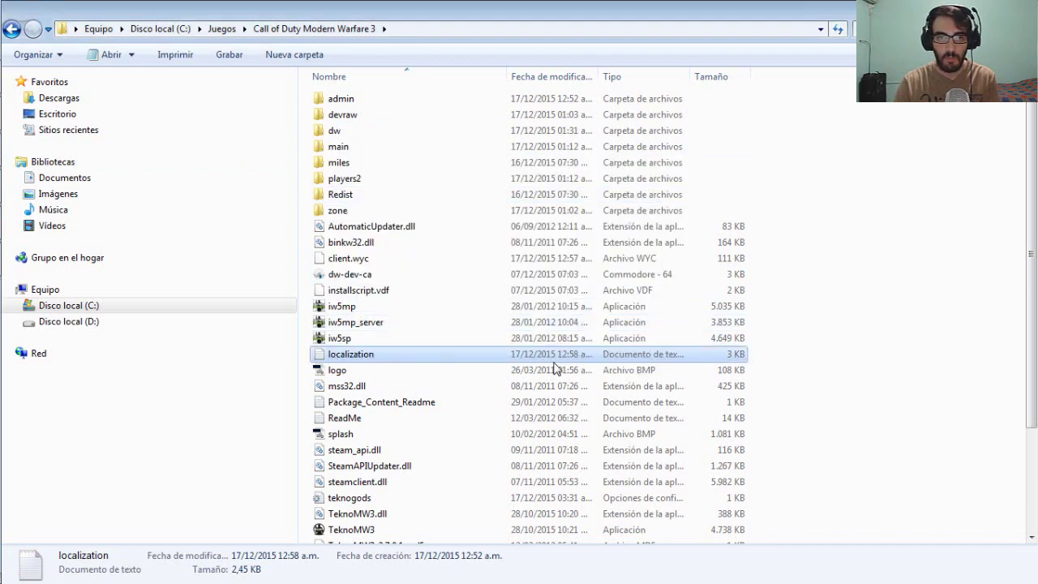
Step: Reopen the localization text file, retype the language on its first line as spanish, and save the file
double_click(377, 356)
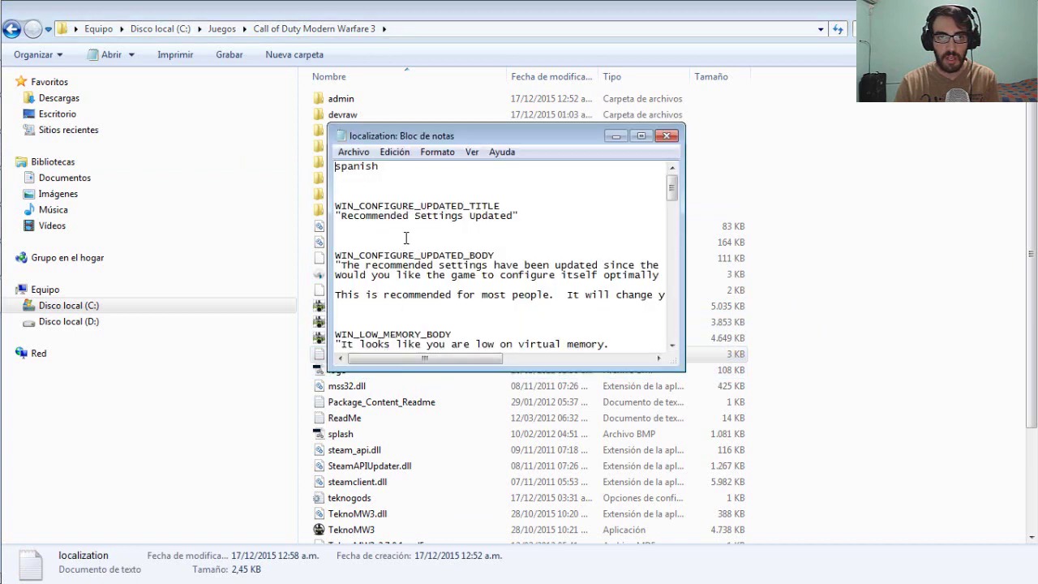
click(388, 168)
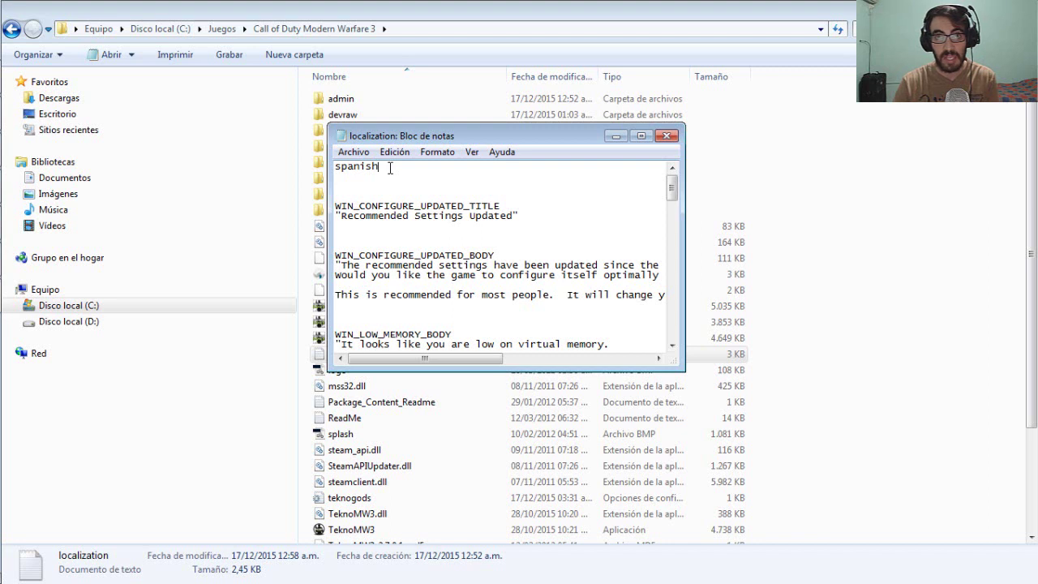
drag(390, 167, 335, 168)
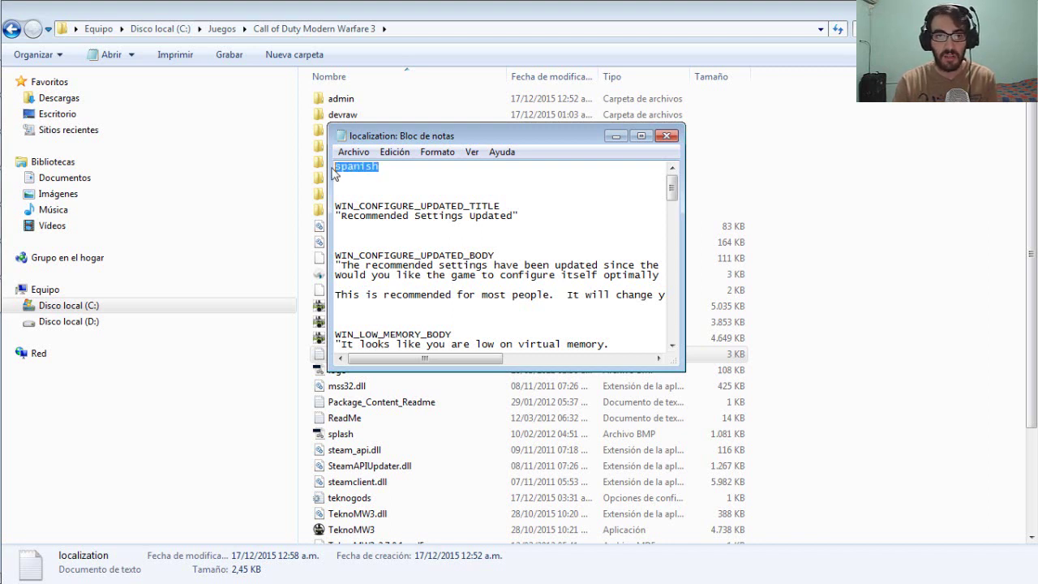
key(BackSpace)
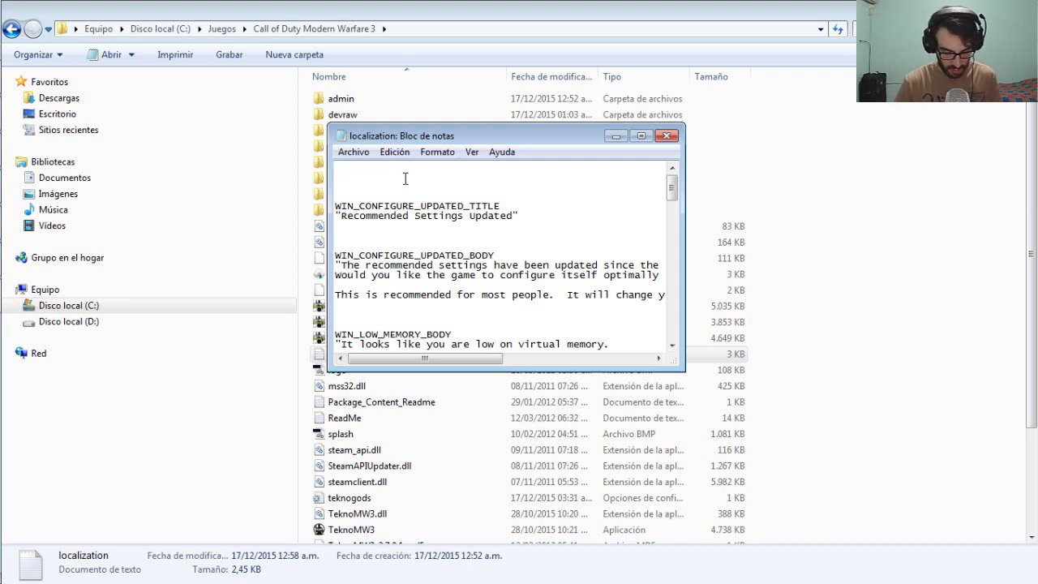
text(englis)
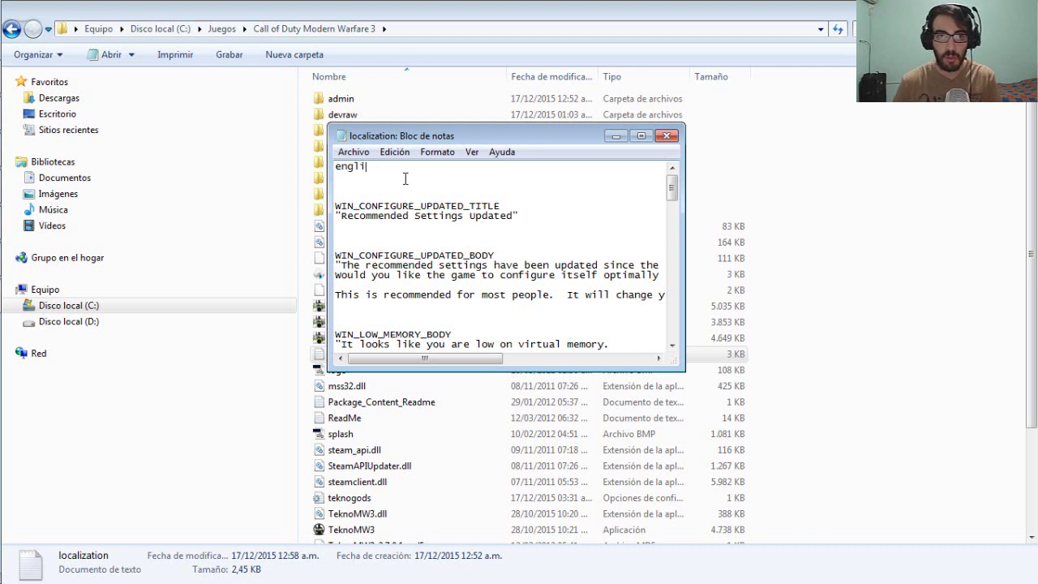
key(BackSpace)
key(BackSpace)
key(BackSpace)
key(BackSpace)
key(BackSpace)
text(spanish)
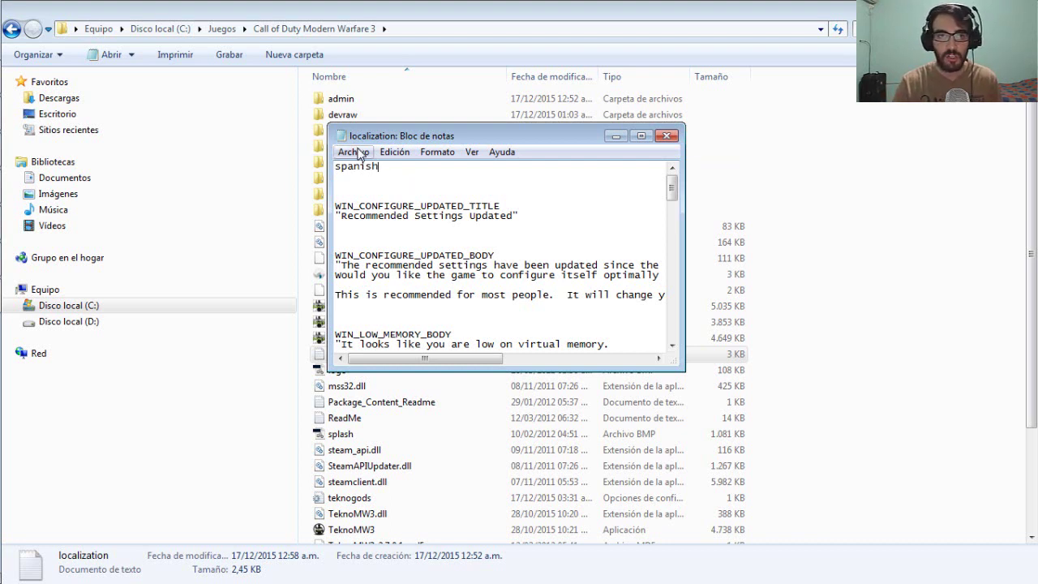
click(353, 151)
click(391, 203)
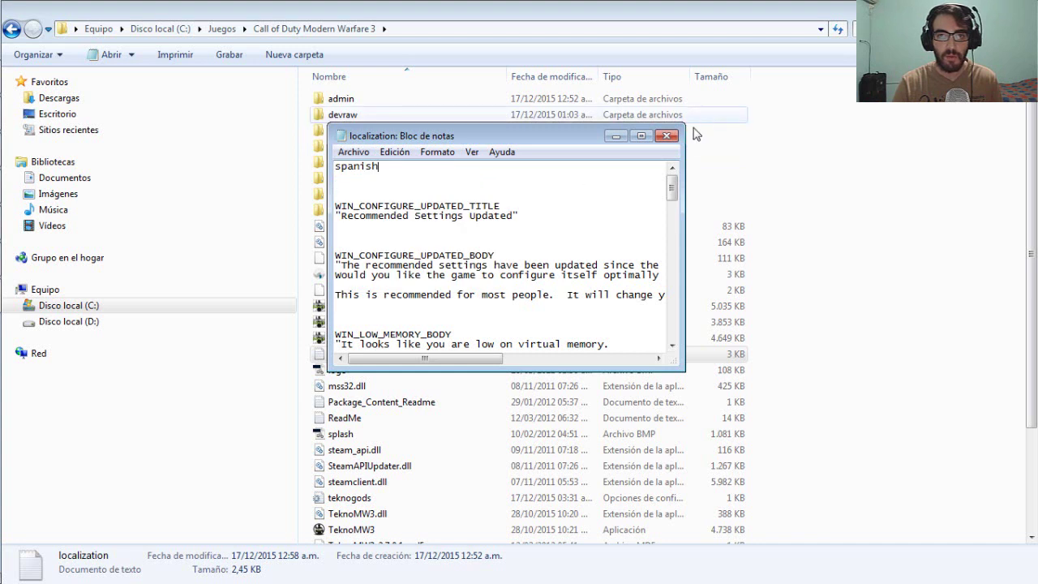
Step: Close the localization text file and deselect it in the game folder
click(671, 136)
click(361, 357)
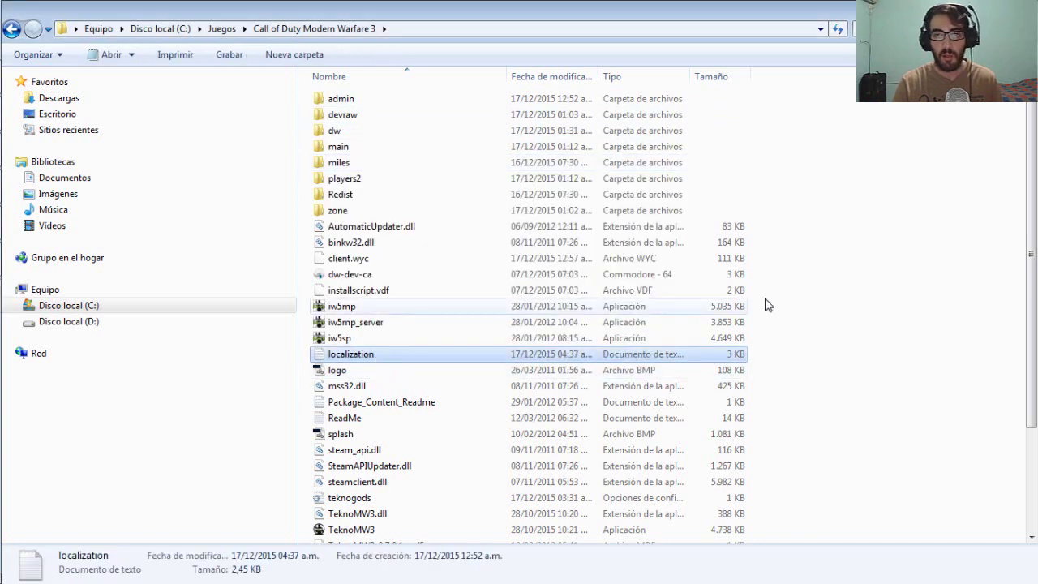
click(869, 256)
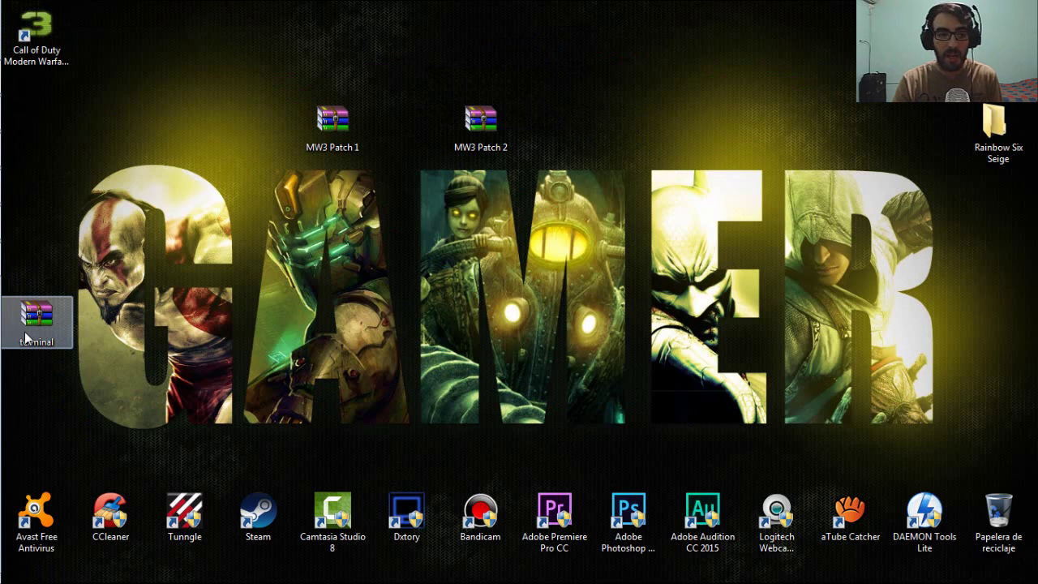
Step: Move the terminal archive beside MW3 Patch 2 on the desktop and open it with its zone folder selected
drag(40, 329, 632, 132)
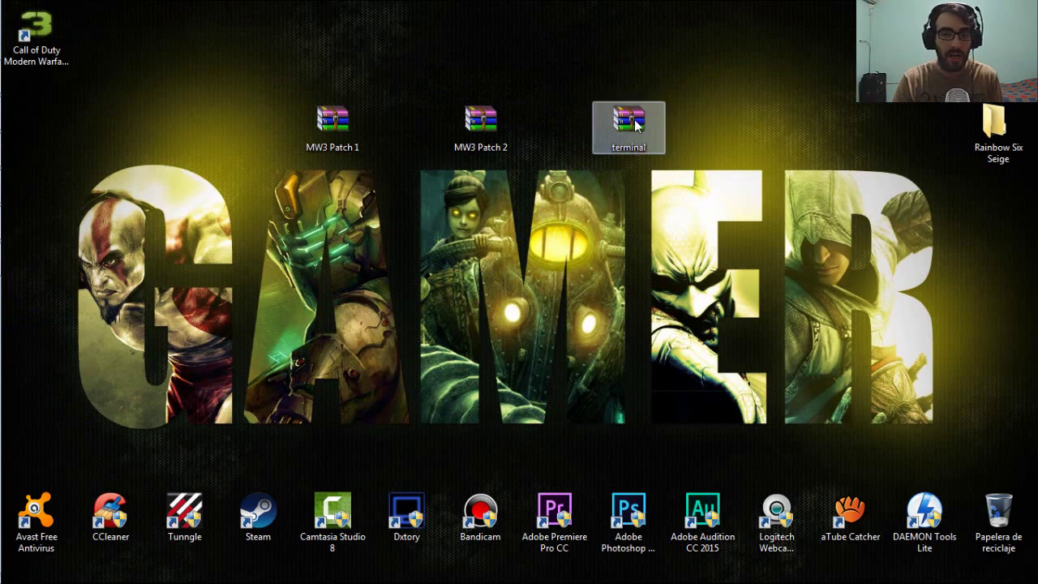
double_click(634, 122)
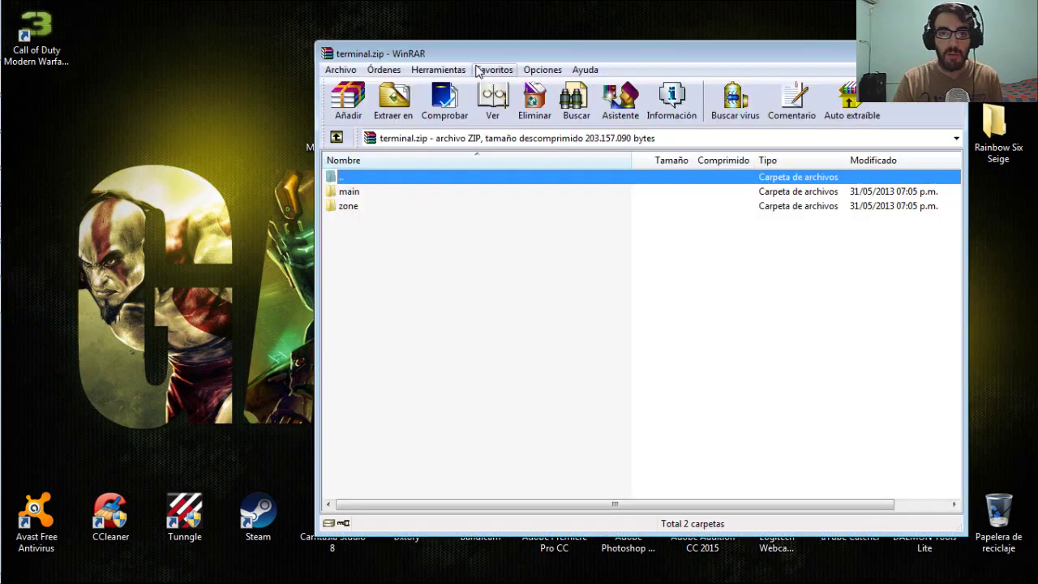
drag(480, 53, 564, 40)
click(442, 193)
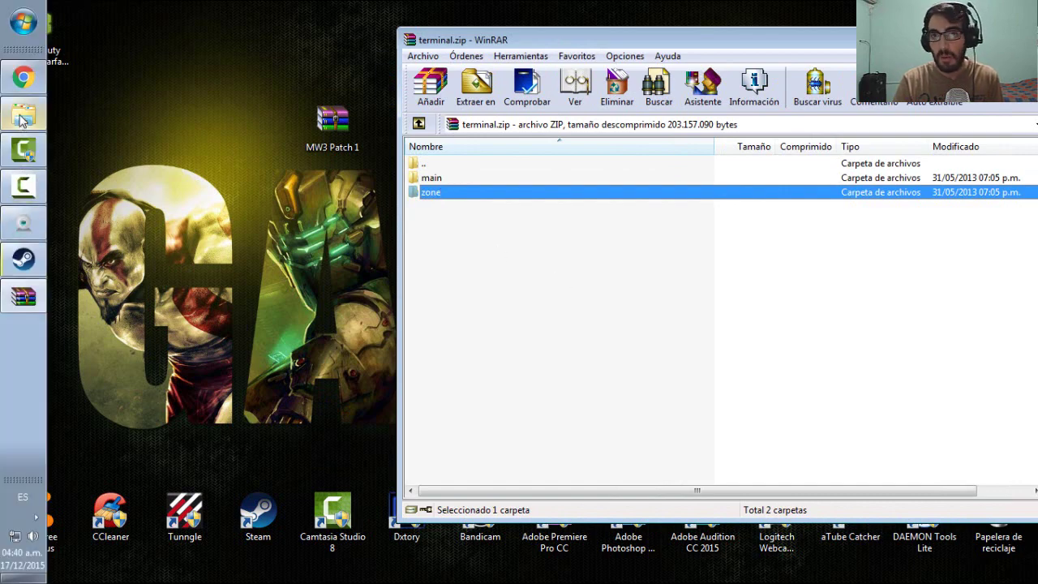
Step: Compare the terminal archive with the Call of Duty Modern Warfare 3 folder in side-by-side windows, and close the archive
mouse_move(21, 119)
click(130, 113)
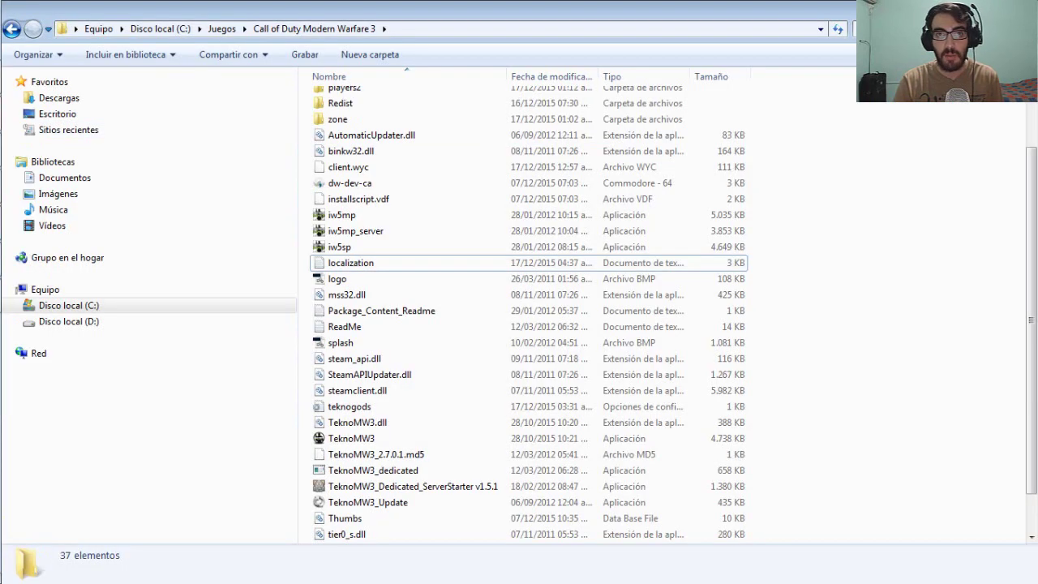
drag(405, 8, 324, 36)
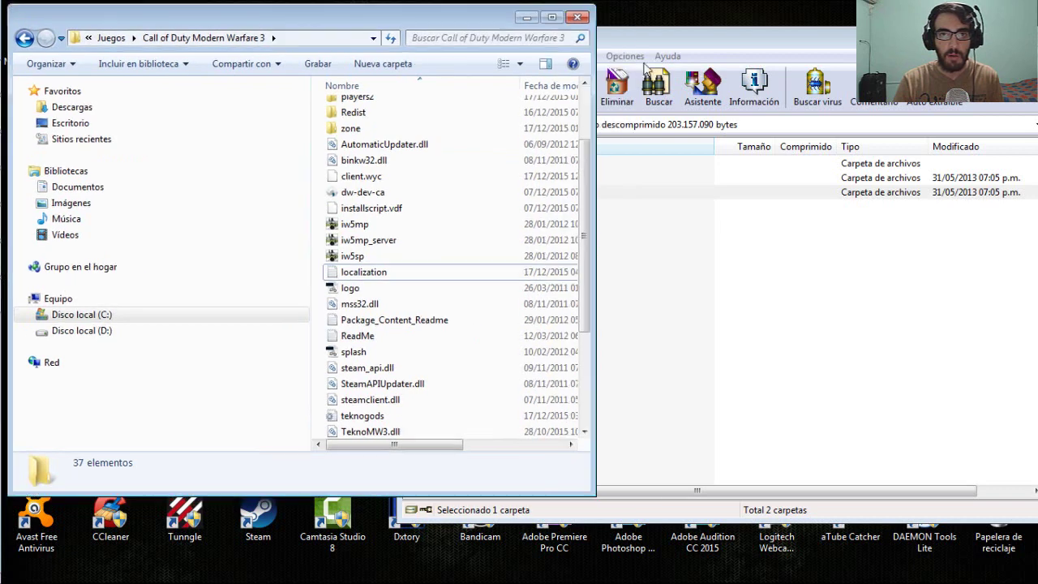
click(649, 65)
drag(742, 251, 739, 211)
click(779, 335)
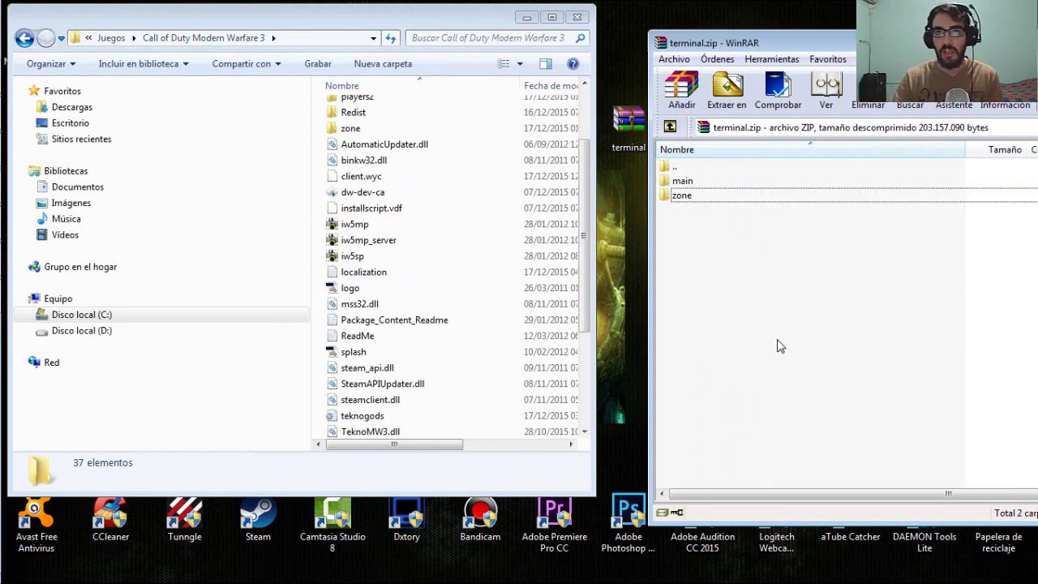
drag(746, 43, 531, 57)
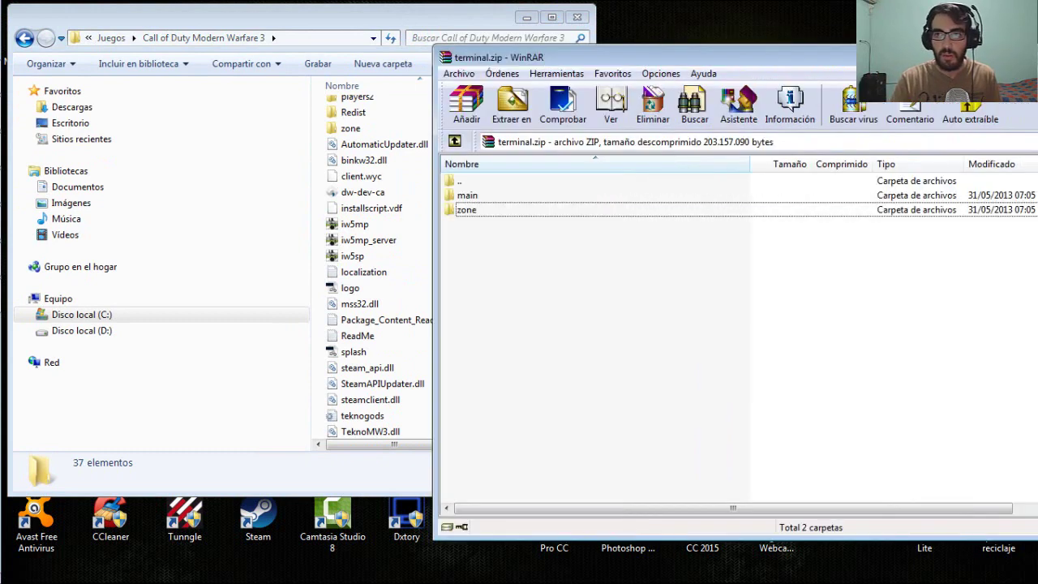
key(alt+F4)
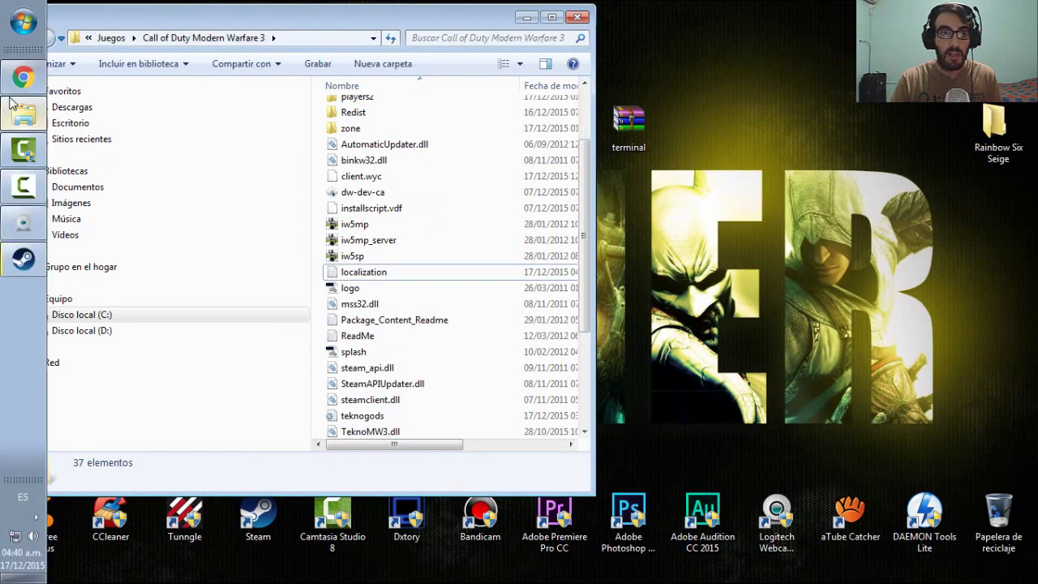
Step: Switch to Chrome, close the IW5M DLC store and Steam tabs, and select the TeknoMW3 application in the game folder
click(22, 77)
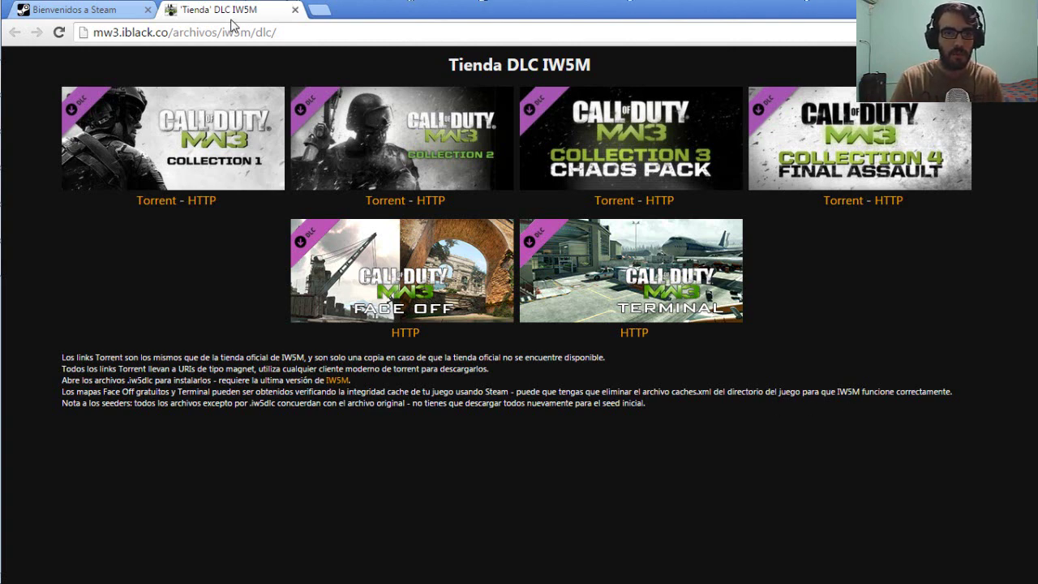
click(294, 10)
click(148, 10)
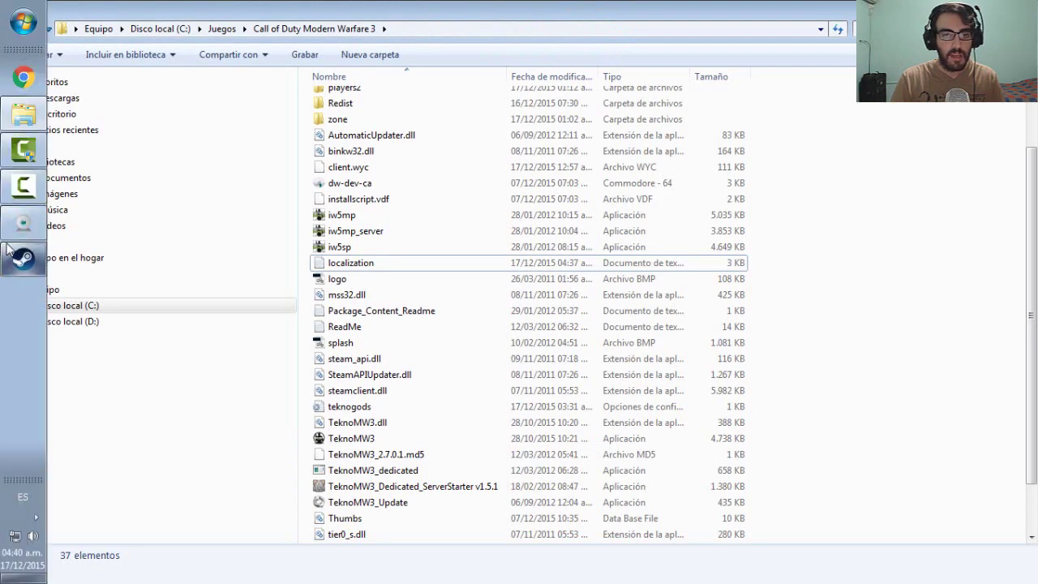
scroll(929, 308, down, 1)
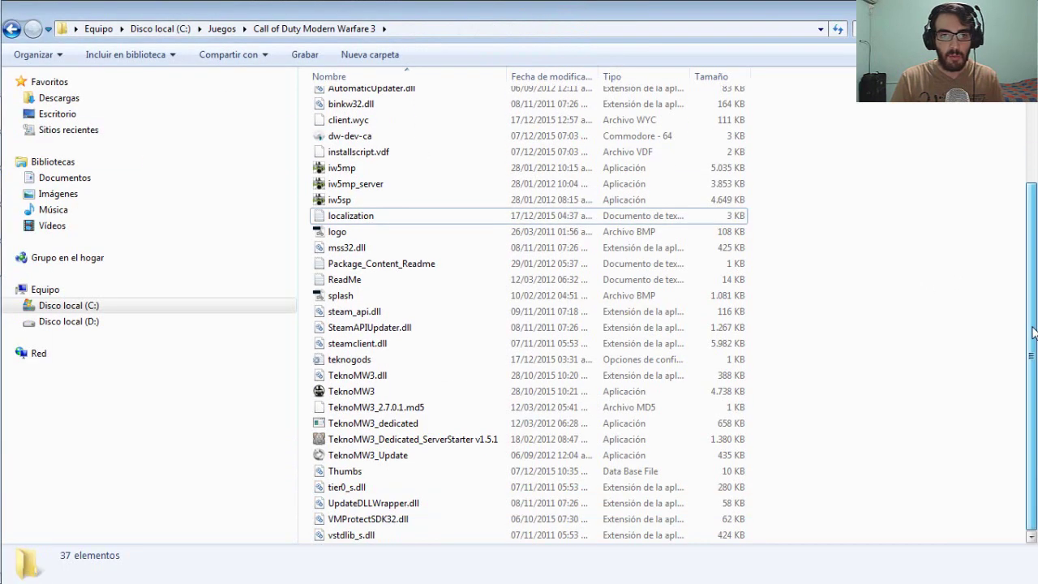
click(358, 396)
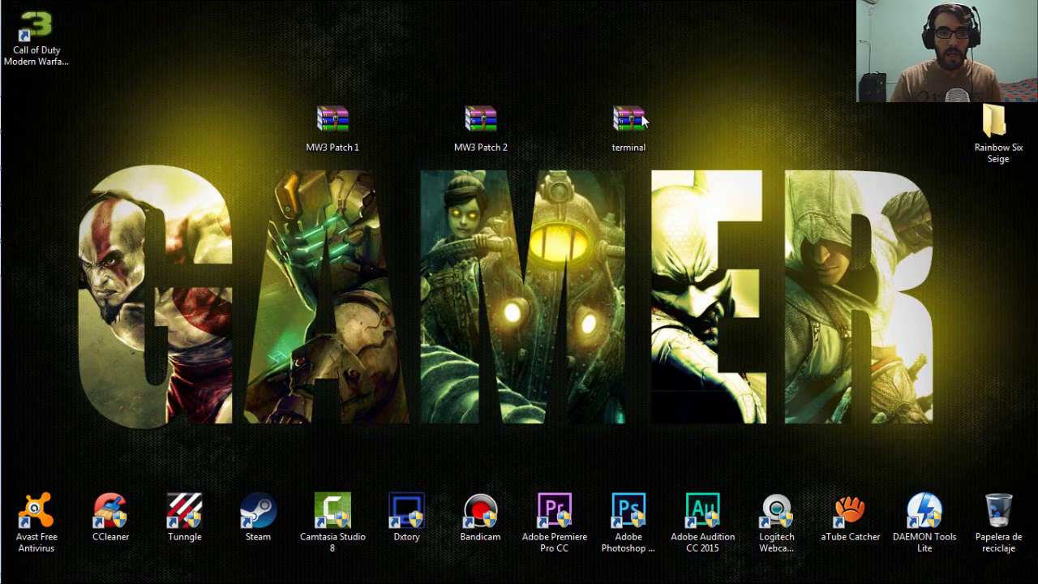
Step: Send the Call of Duty Modern Warfare 3 - Dedicated Server desktop shortcut to the Recycle Bin and delete it permanently
click(36, 37)
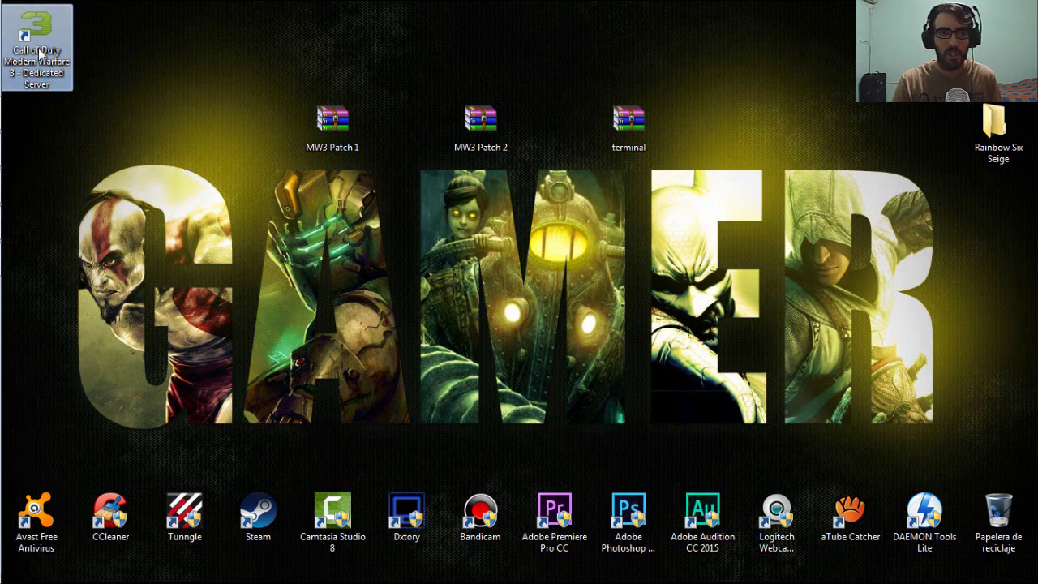
drag(59, 87, 997, 511)
right_click(998, 511)
click(909, 425)
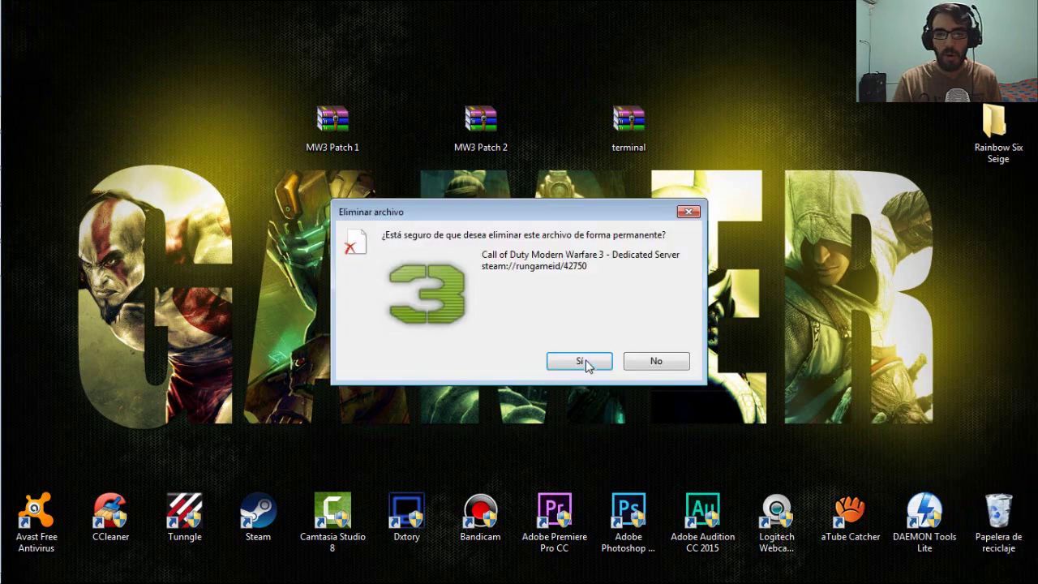
click(584, 361)
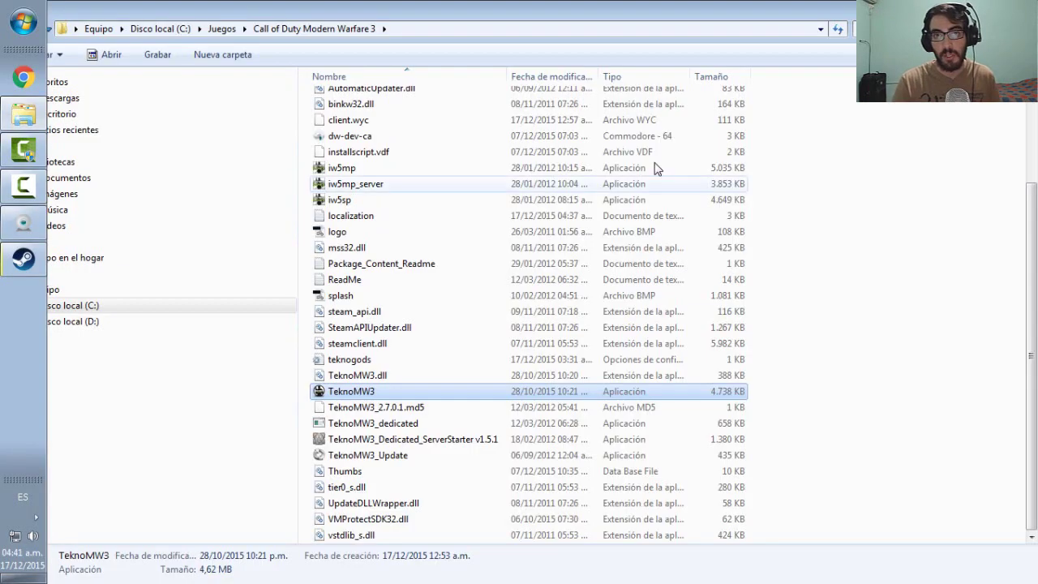
Step: Return to the Call of Duty Modern Warfare 3 folder and view the desktop shortcut option for the TeknoMW3 application
click(21, 114)
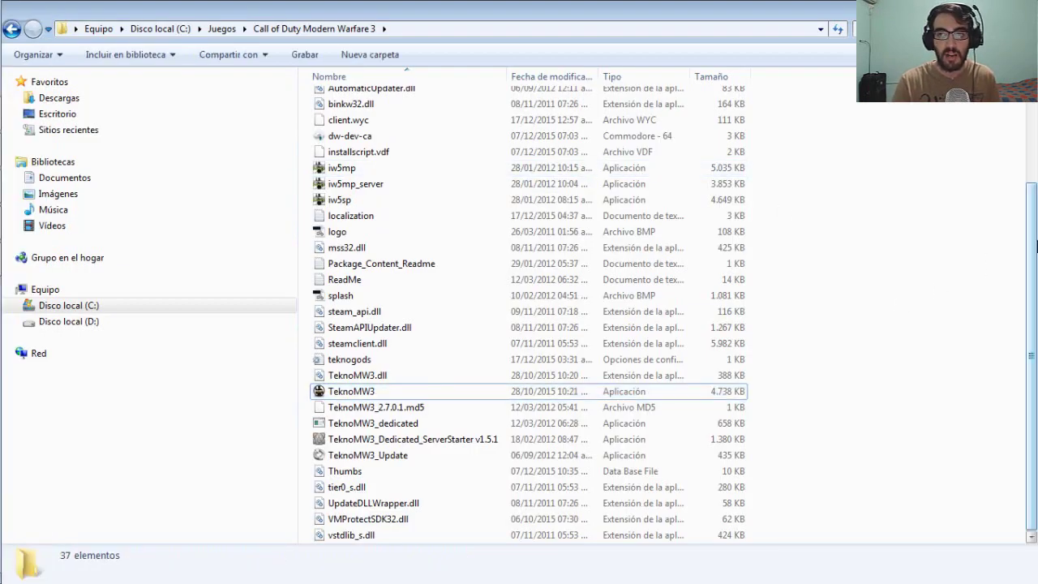
click(357, 395)
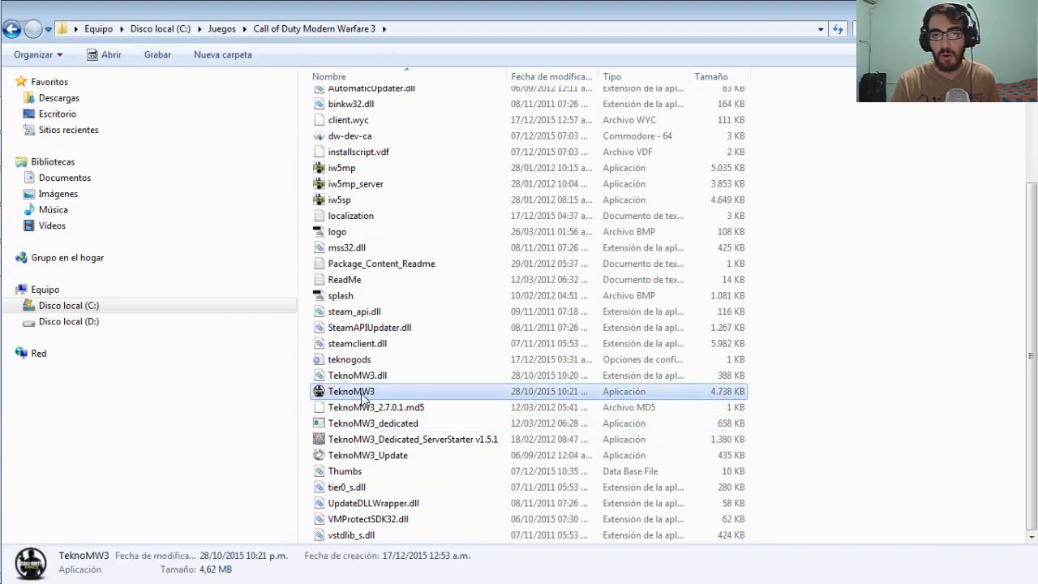
right_click(361, 395)
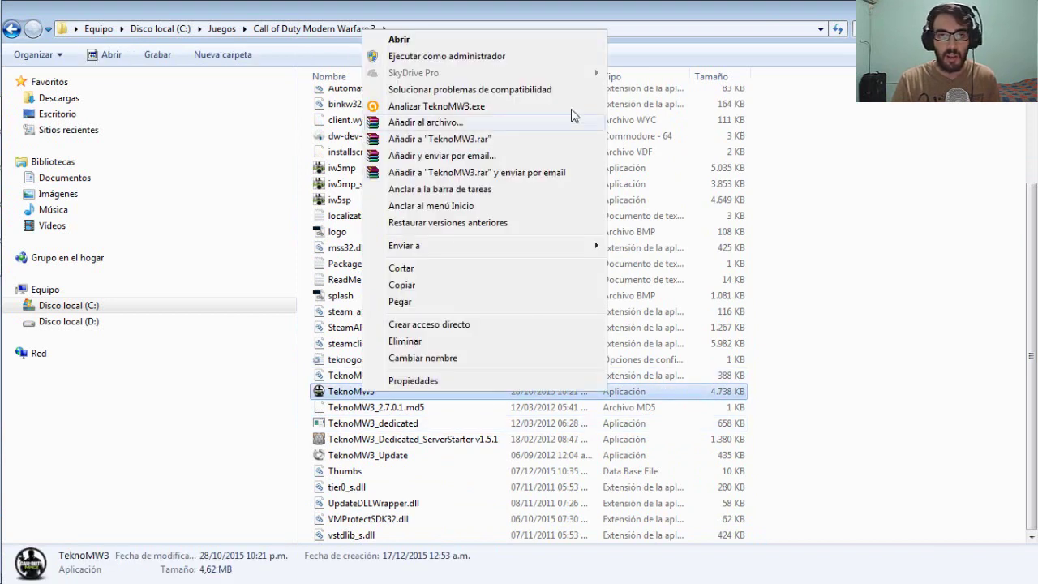
mouse_move(519, 245)
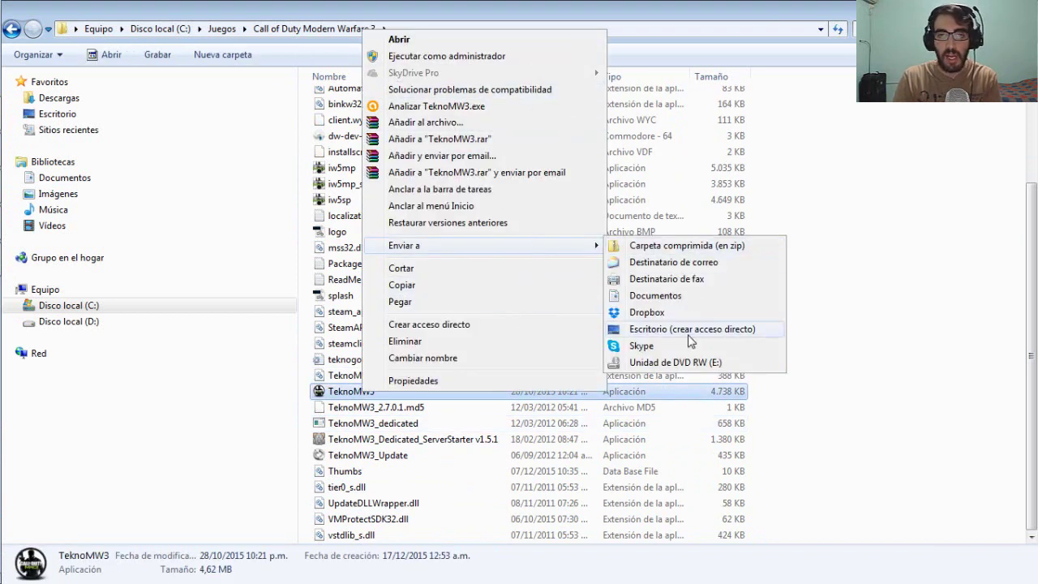
click(941, 330)
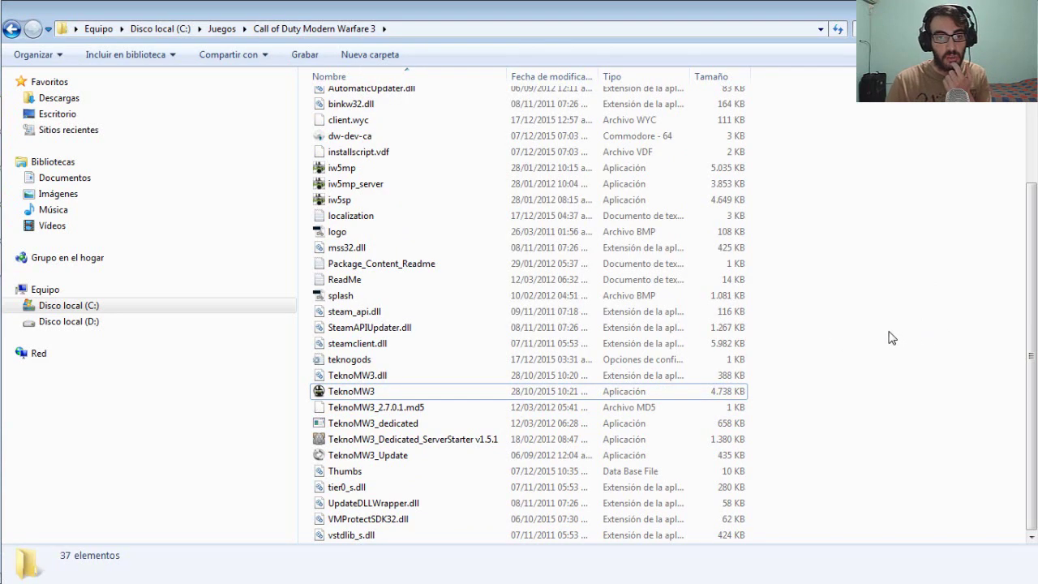
Step: Set the TeknoMW3 application's compatibility properties to run the program as administrator
click(353, 397)
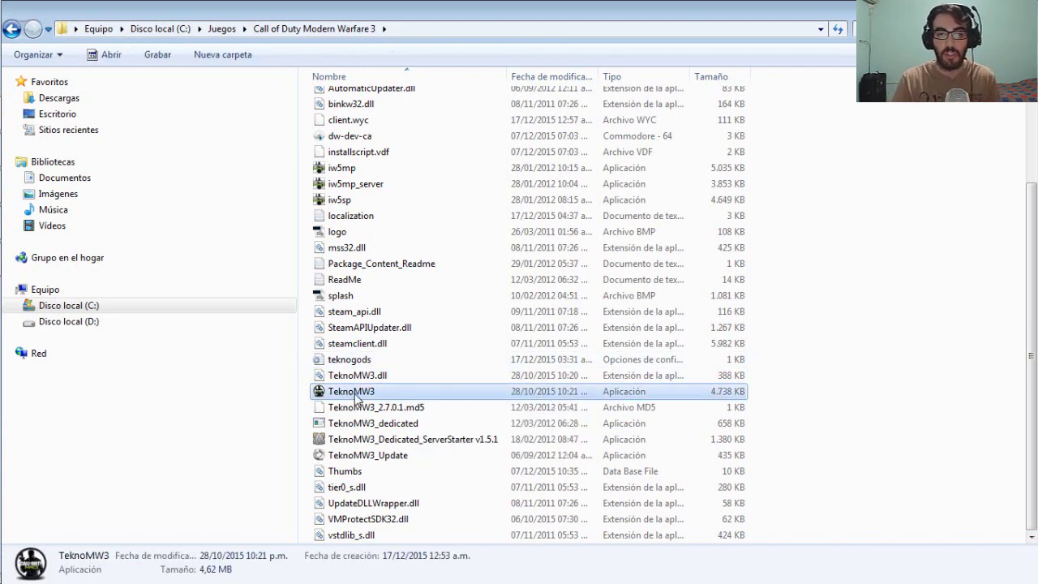
right_click(334, 396)
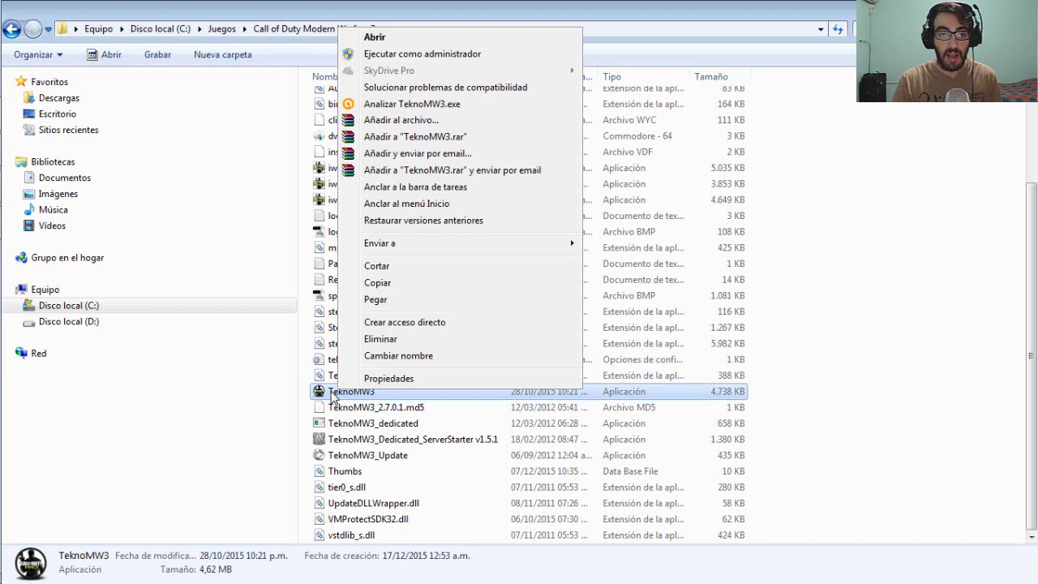
right_click(332, 396)
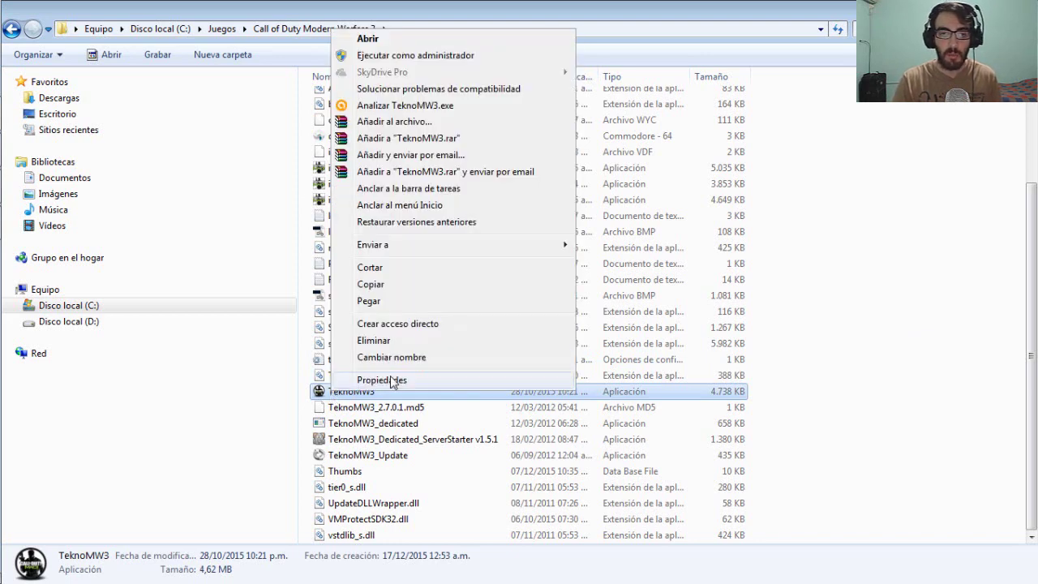
click(344, 380)
drag(468, 194, 467, 103)
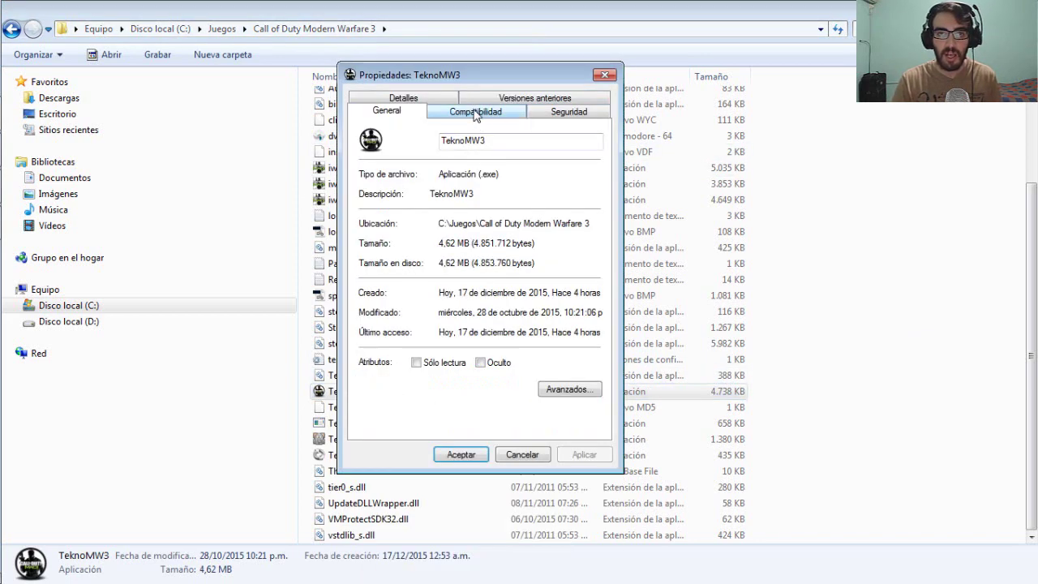
click(477, 113)
click(376, 383)
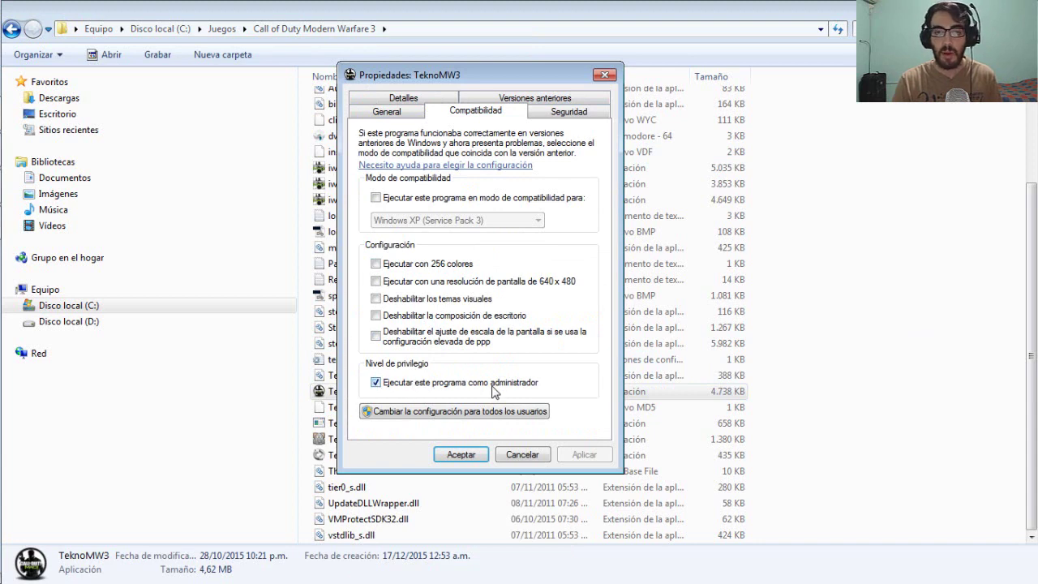
click(461, 454)
Step: Set TeknoMW3_Dedicated_ServerStarter v1.5.1 to run as administrator in its compatibility properties
click(388, 440)
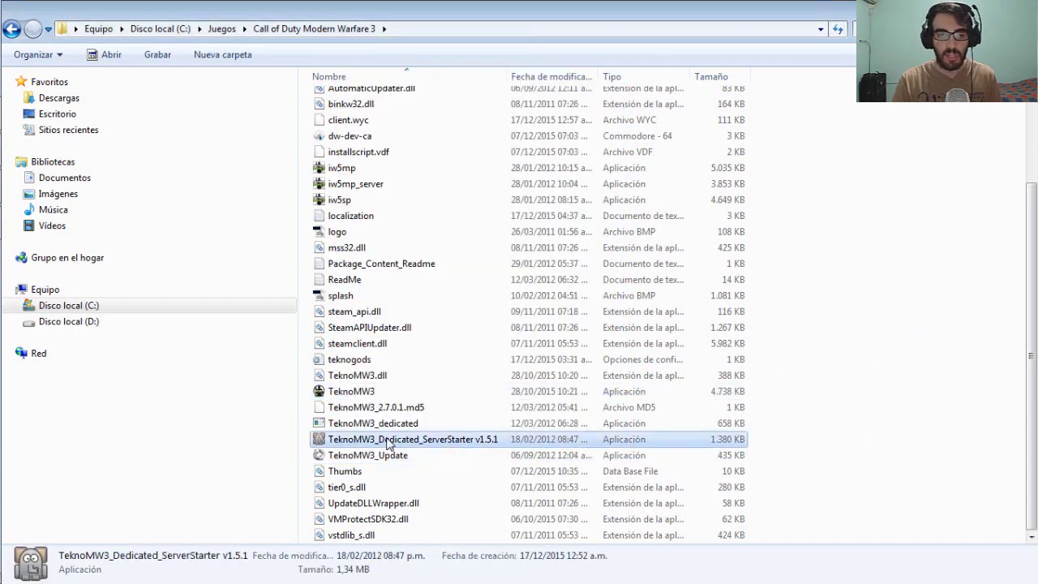
right_click(357, 442)
click(405, 428)
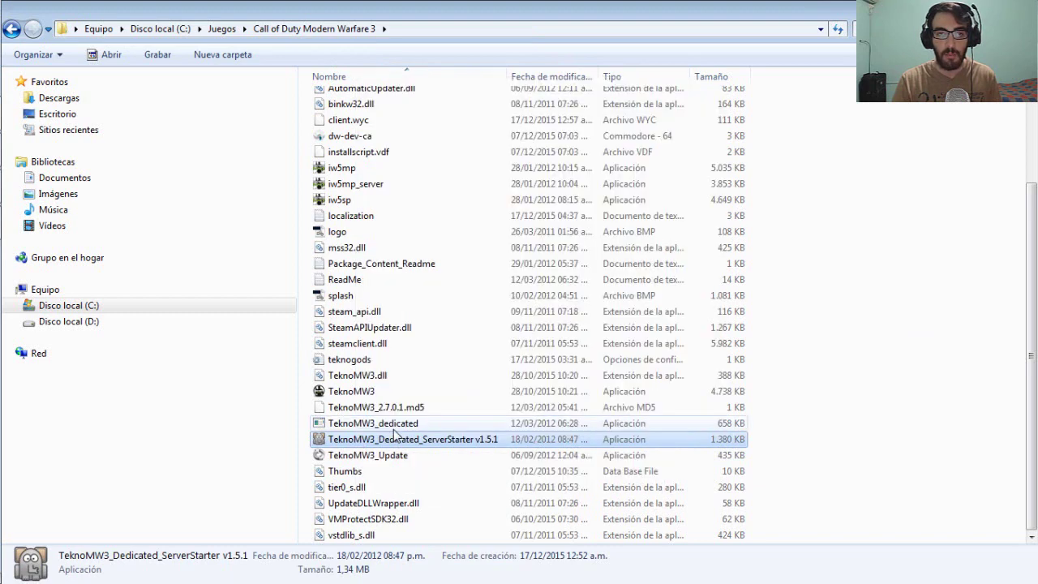
click(475, 213)
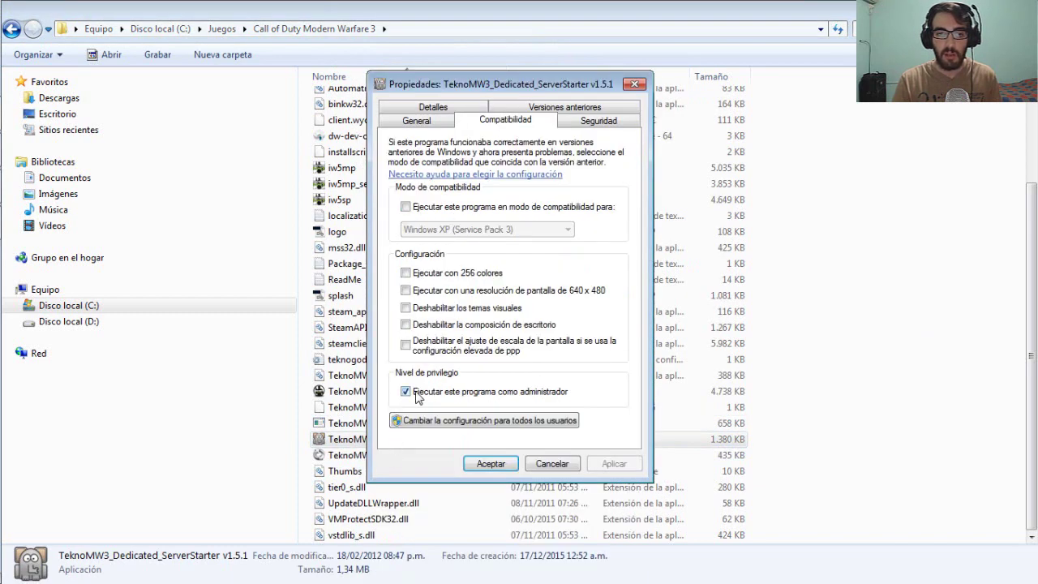
click(490, 463)
Step: Set TeknoMW3_Update to run as administrator in its compatibility properties
click(360, 456)
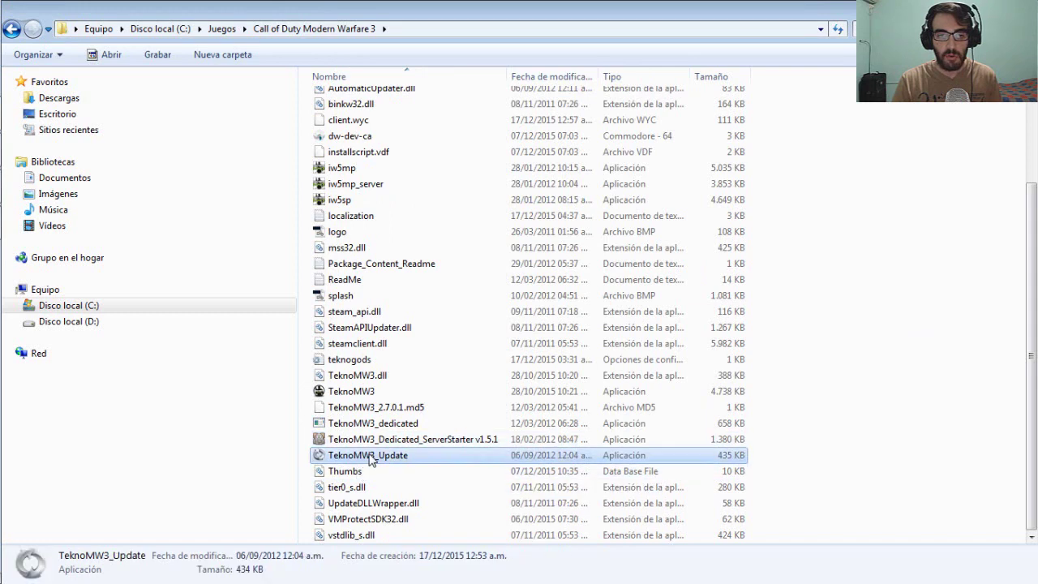
right_click(363, 458)
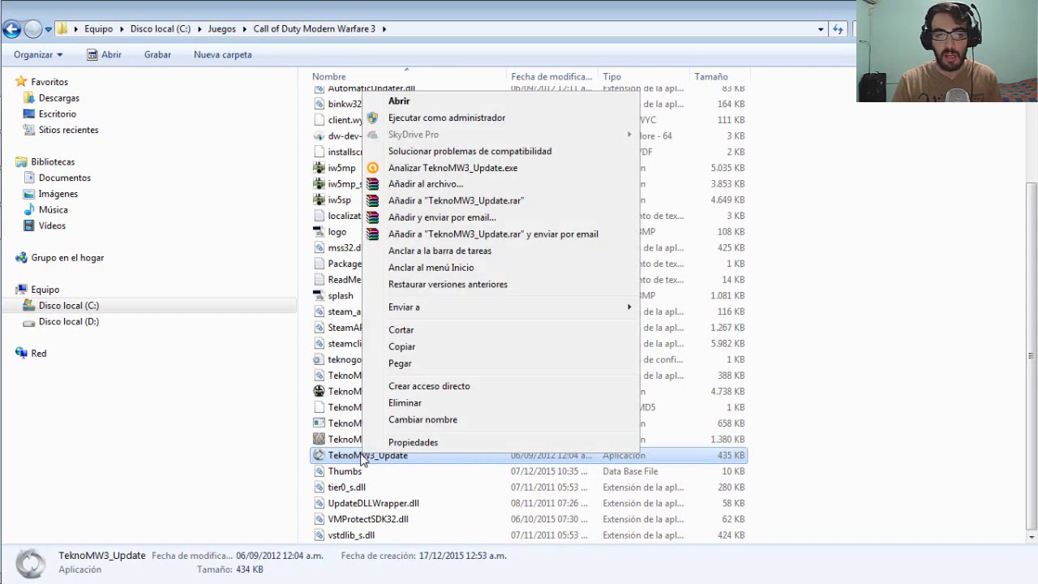
click(412, 445)
click(501, 219)
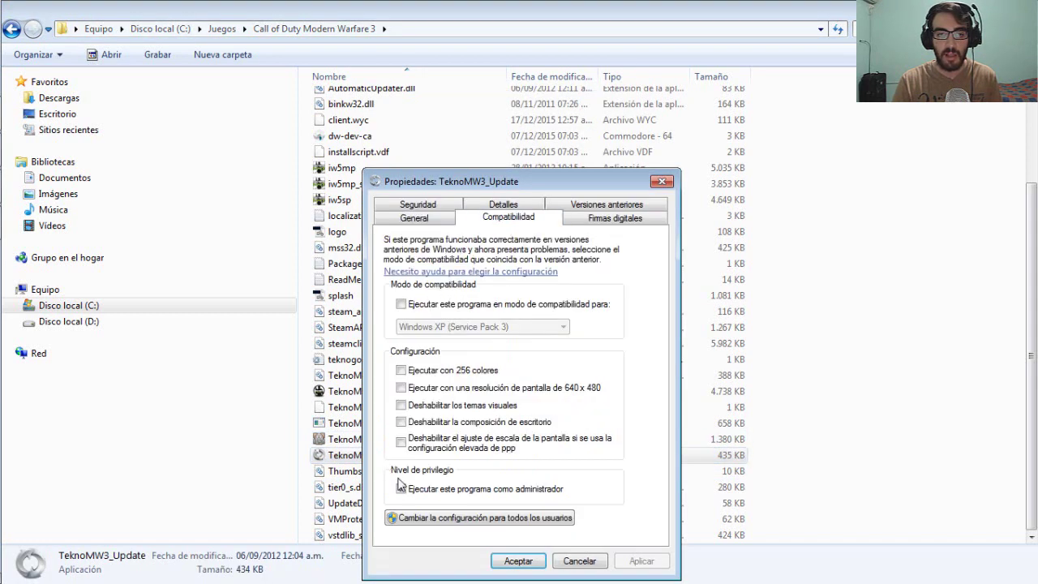
drag(478, 180, 504, 94)
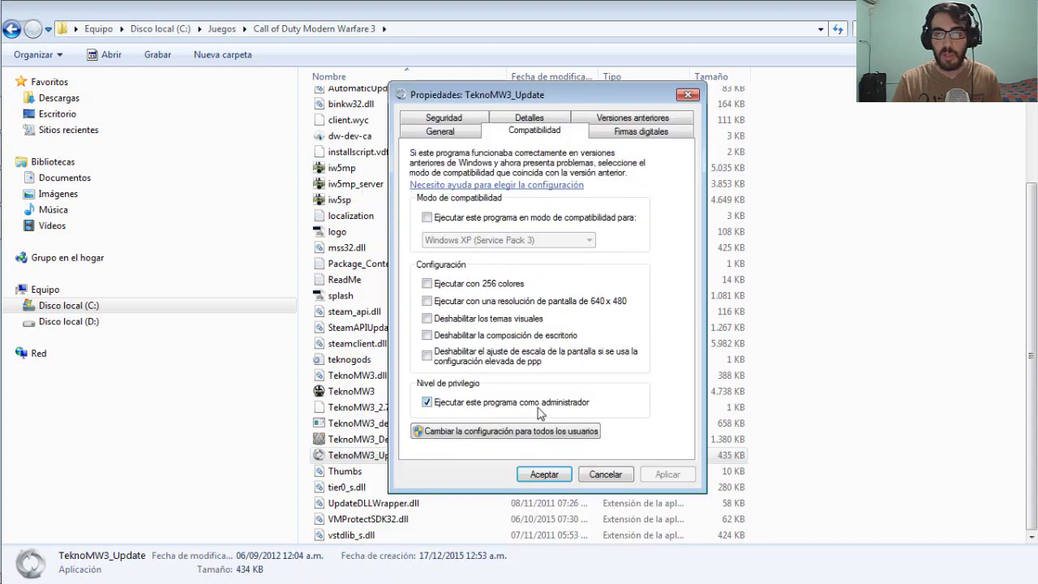
click(544, 474)
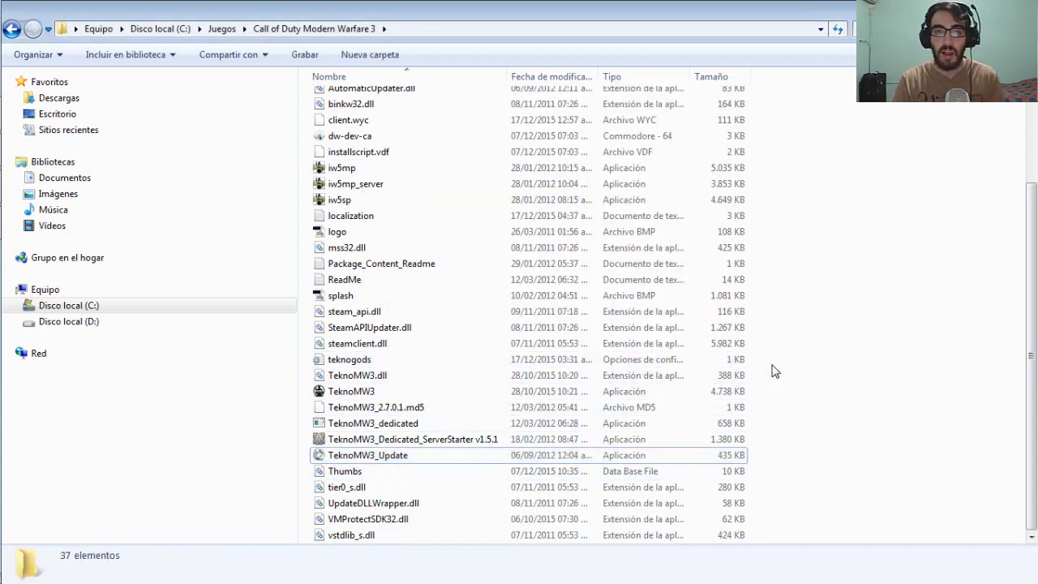
Step: Run the TeknoMW3 application as administrator from the Call of Duty Modern Warfare 3 folder
click(347, 392)
right_click(347, 394)
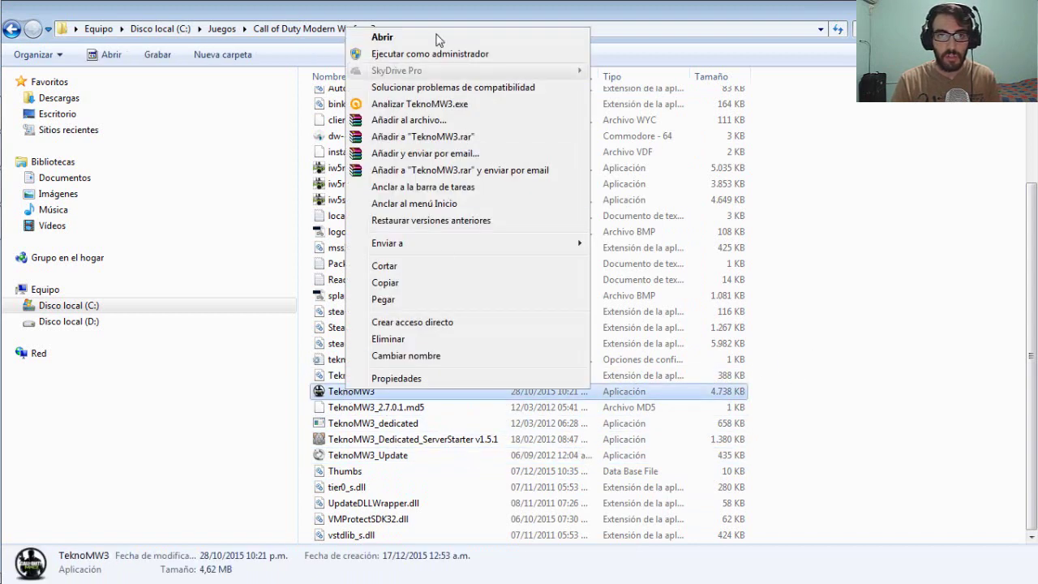
click(409, 57)
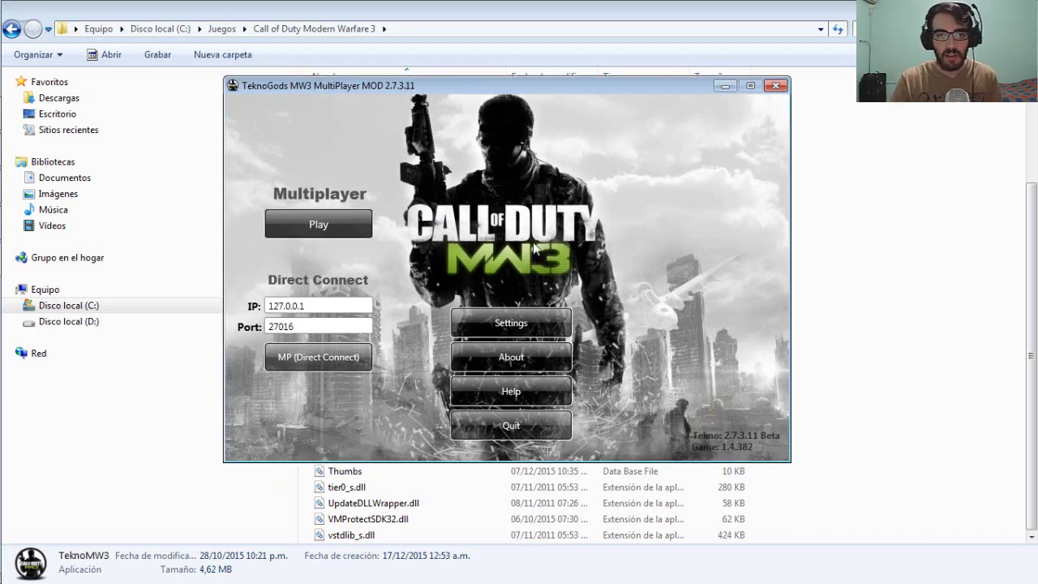
Step: Review the player name, FOV, clan tag, title and Maxfps fields in the launcher's settings and save them
click(545, 322)
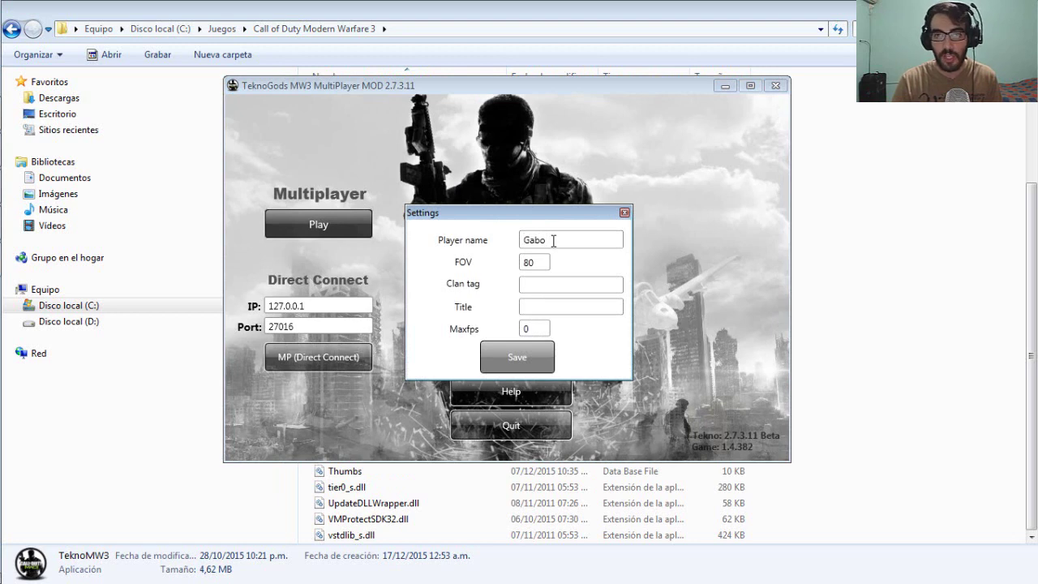
click(532, 364)
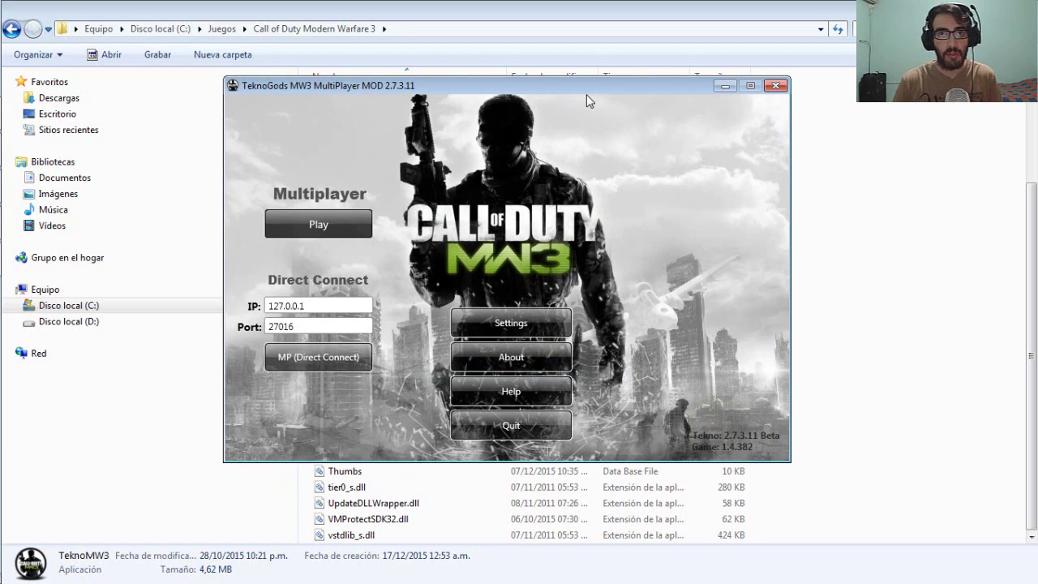
click(522, 322)
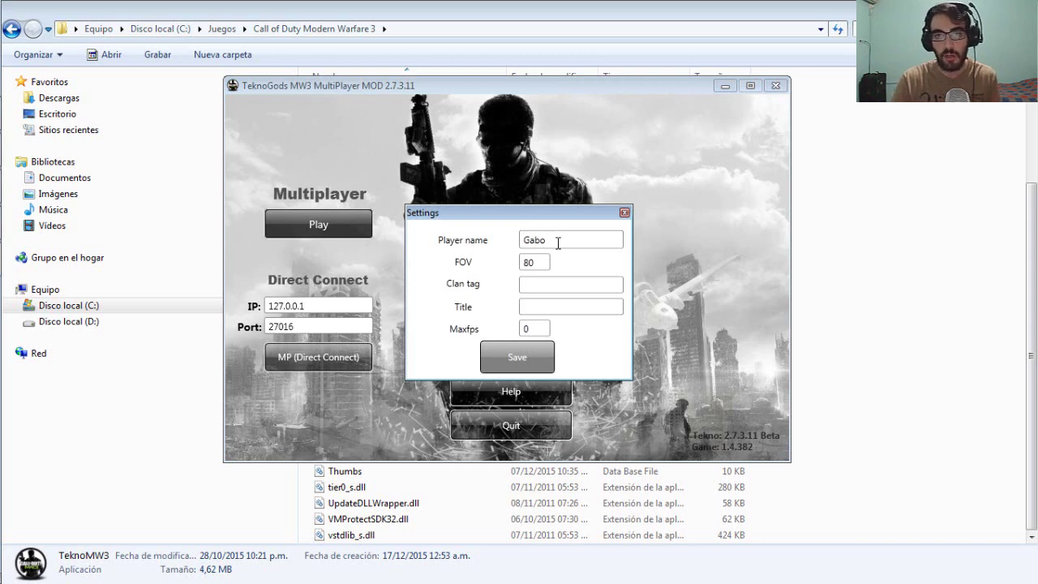
click(532, 364)
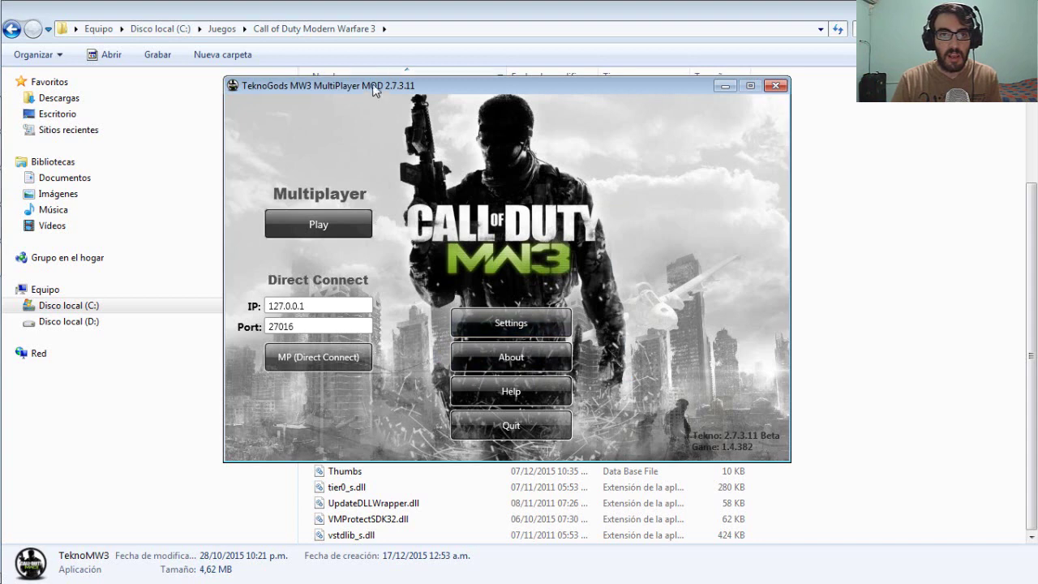
drag(379, 85, 421, 47)
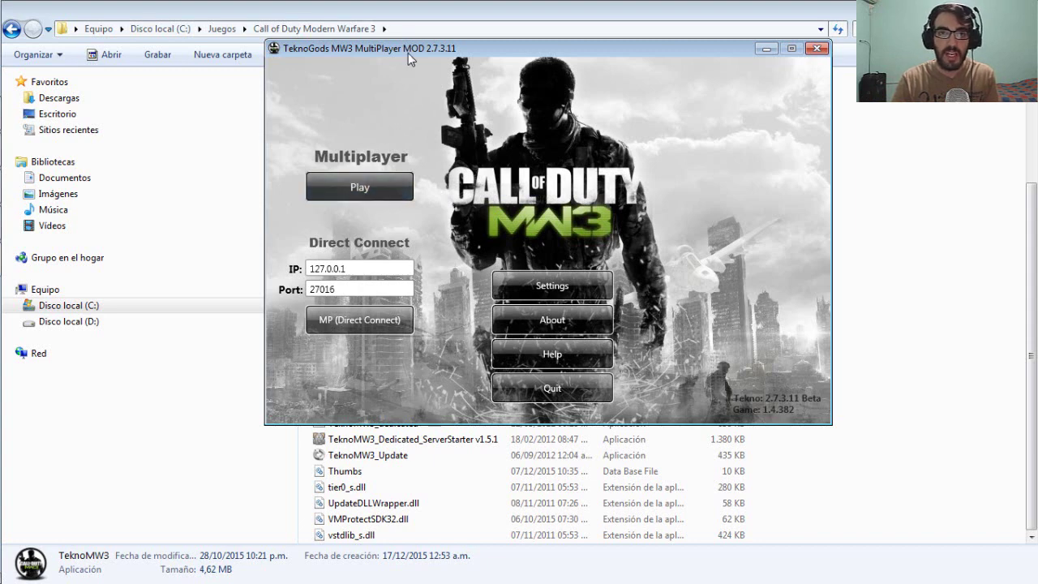
drag(417, 49, 445, 48)
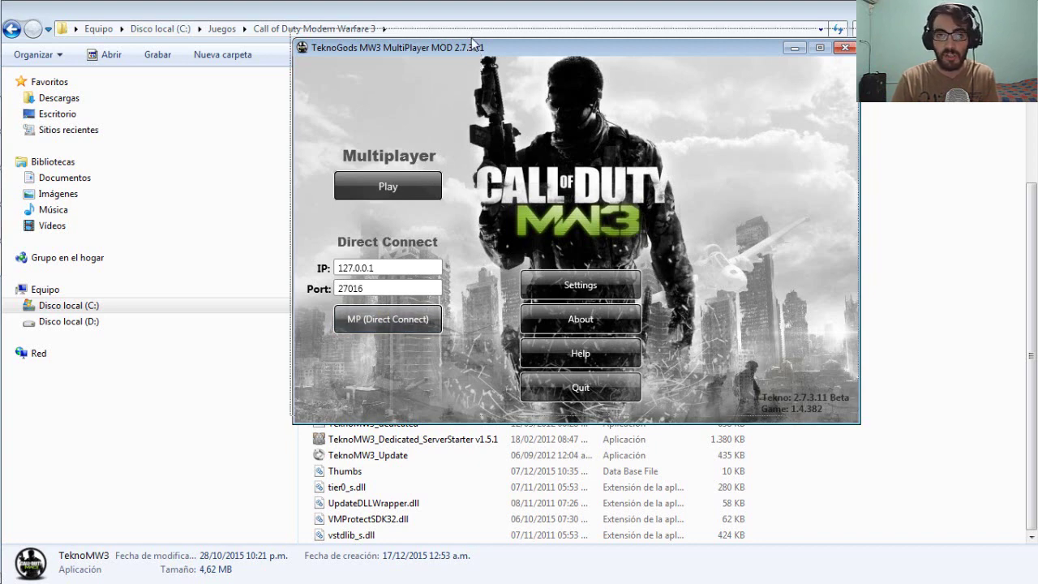
drag(474, 50, 477, 48)
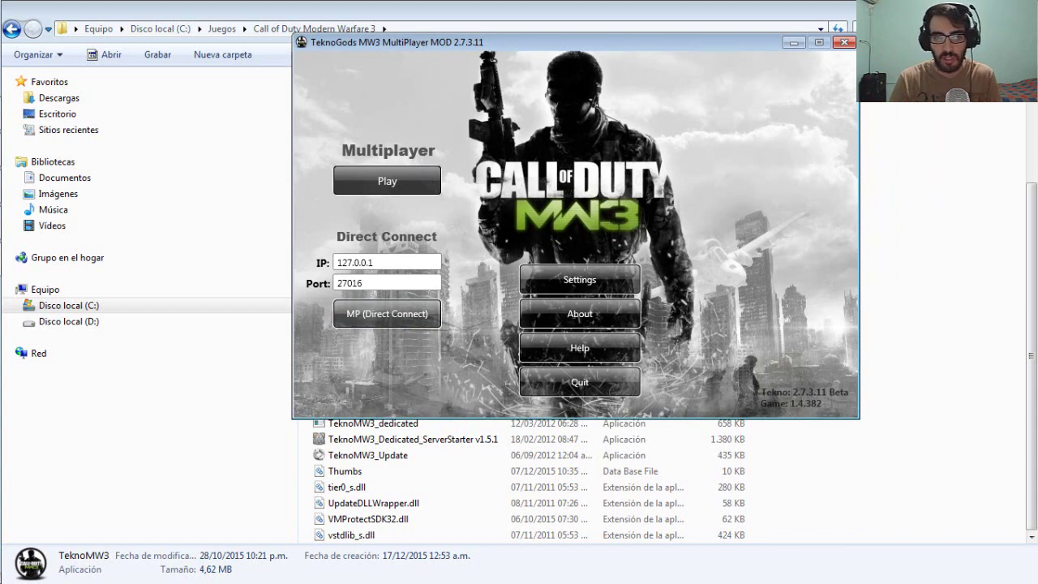
drag(497, 49, 493, 40)
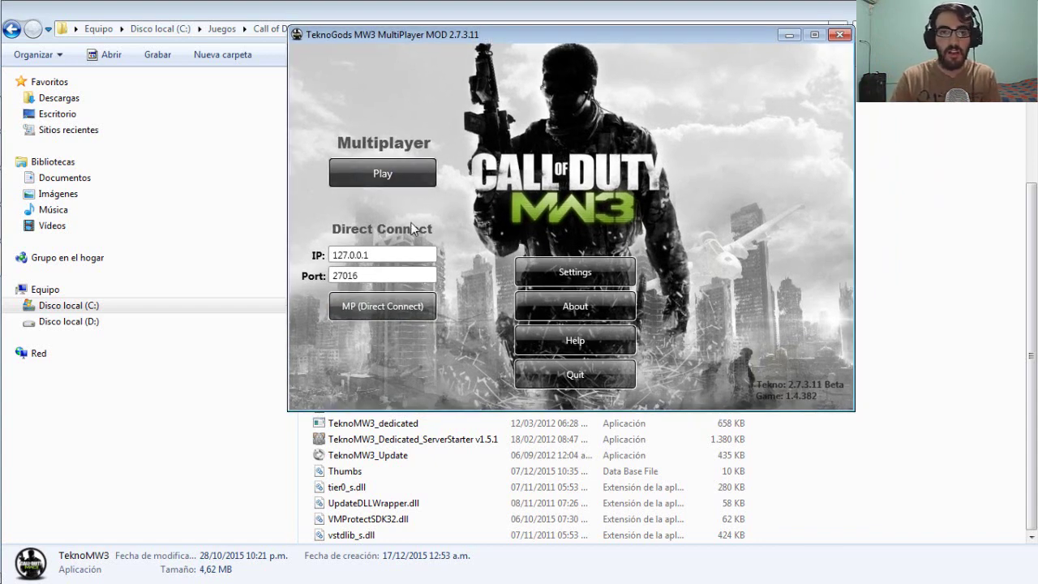
Step: Start the Modern Warfare 3 multiplayer game from the TeknoGods launcher
click(388, 177)
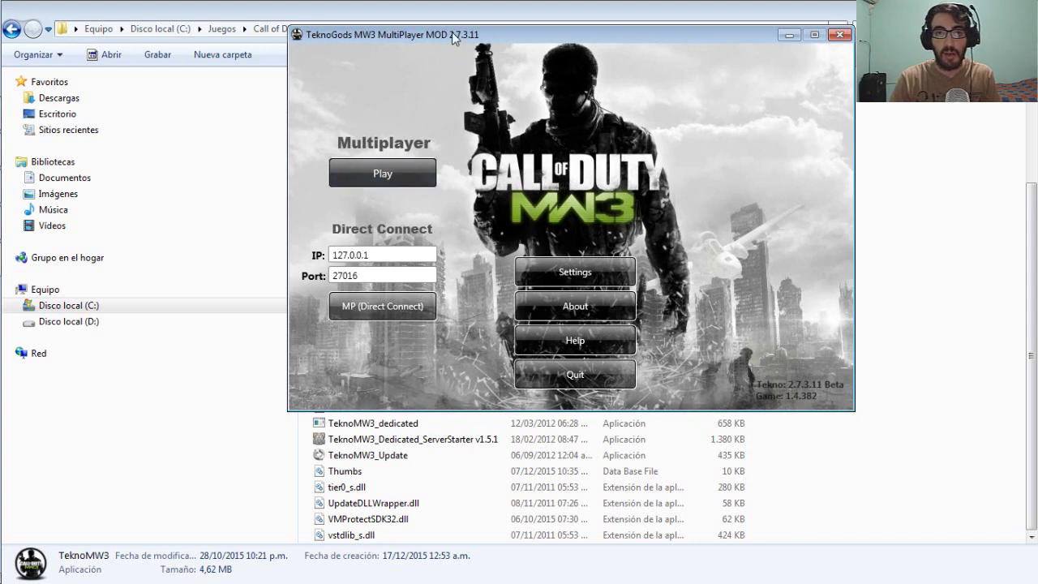
click(369, 169)
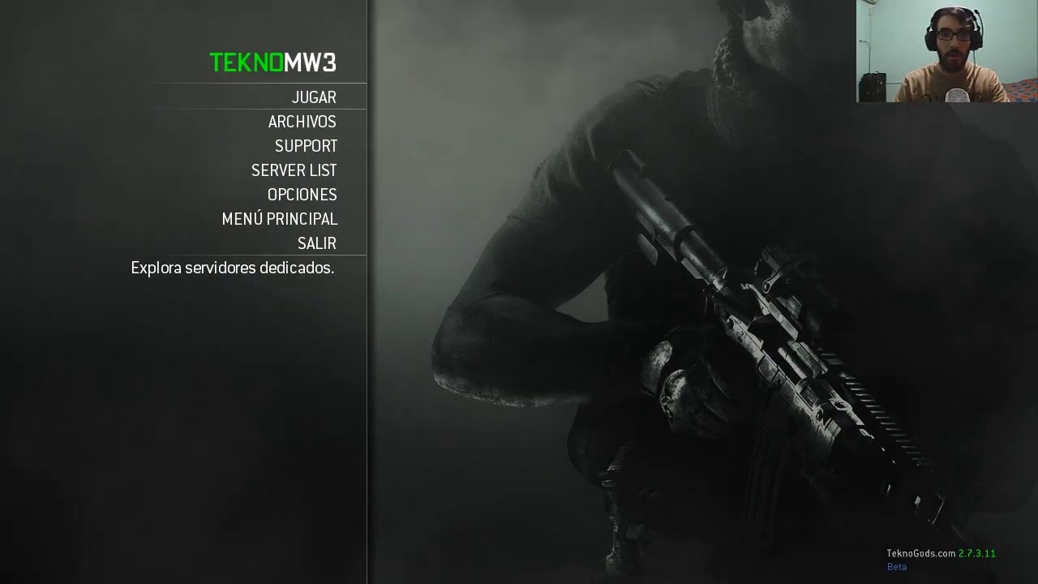
Step: Check the server browser and remote console settings in the dedicated server options and return to the main menu
click(329, 196)
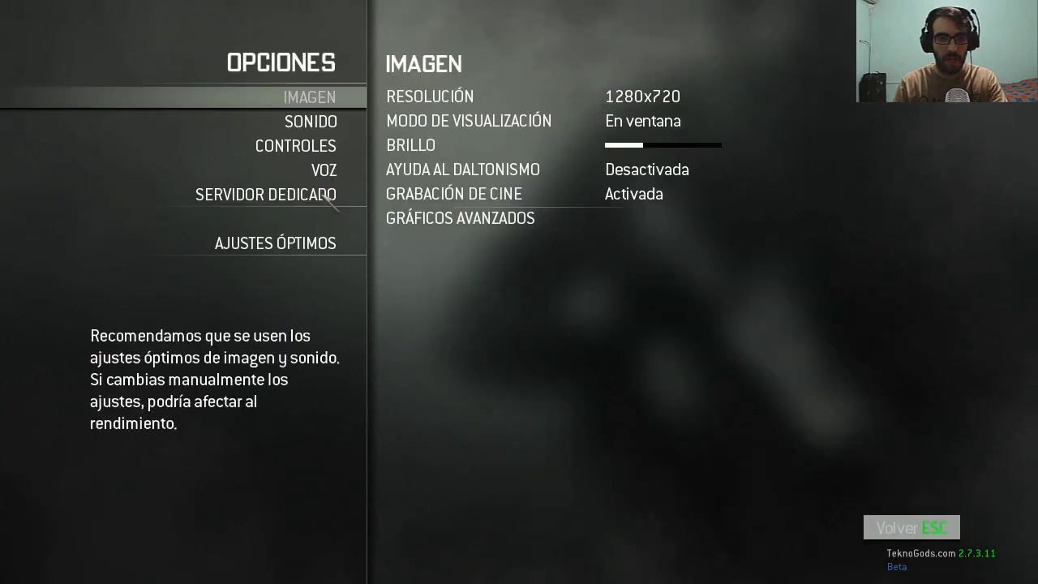
click(334, 199)
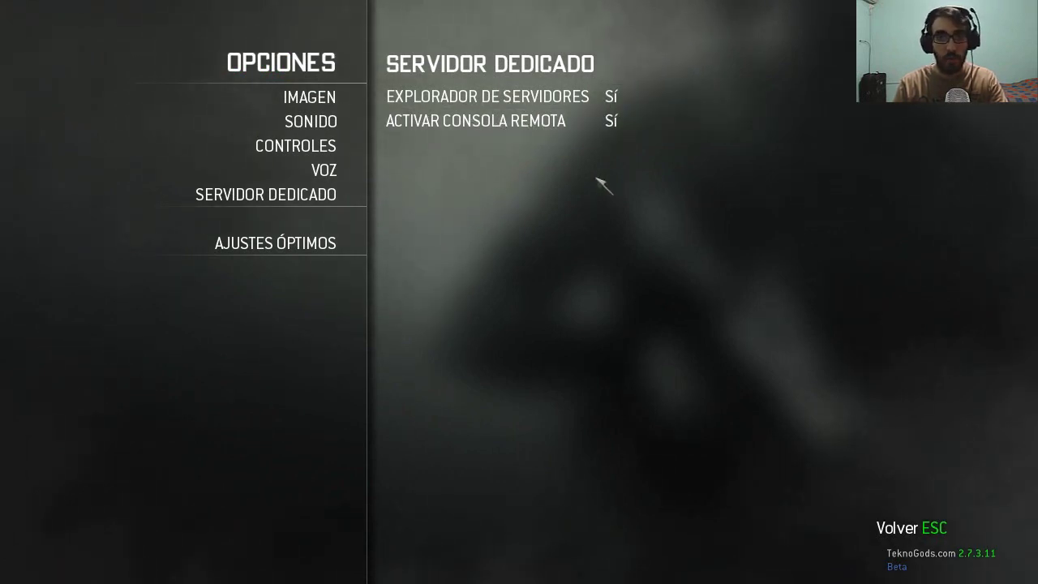
click(888, 527)
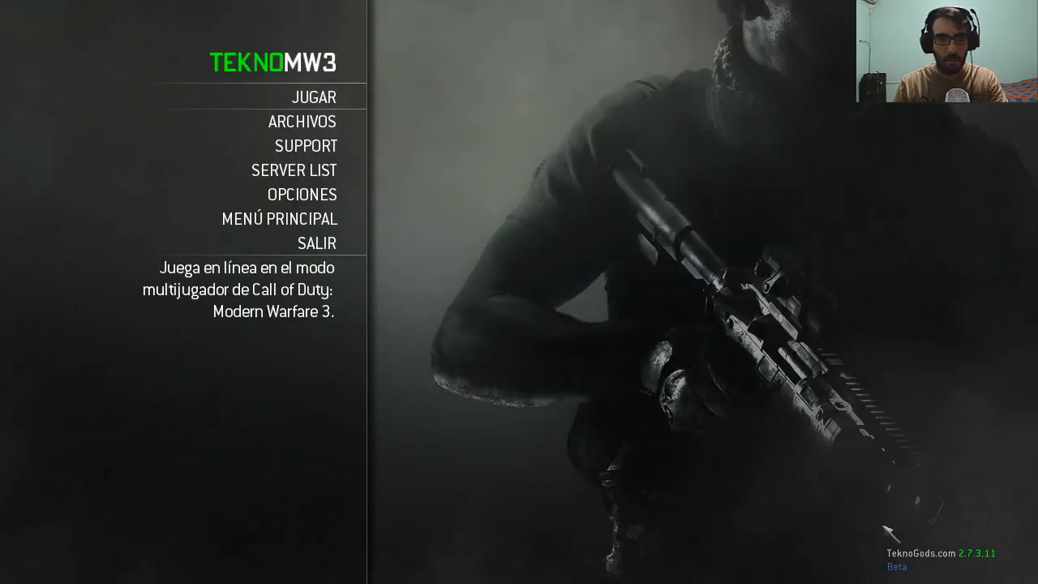
Step: Browse the Internet servers in the server list and view the Ranked Official servers
click(310, 181)
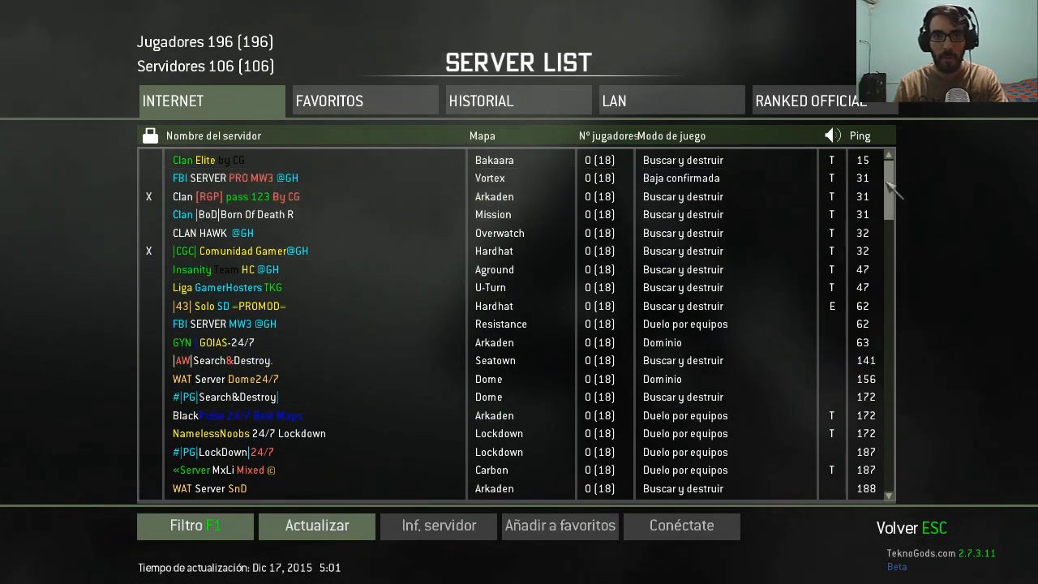
drag(889, 187, 856, 454)
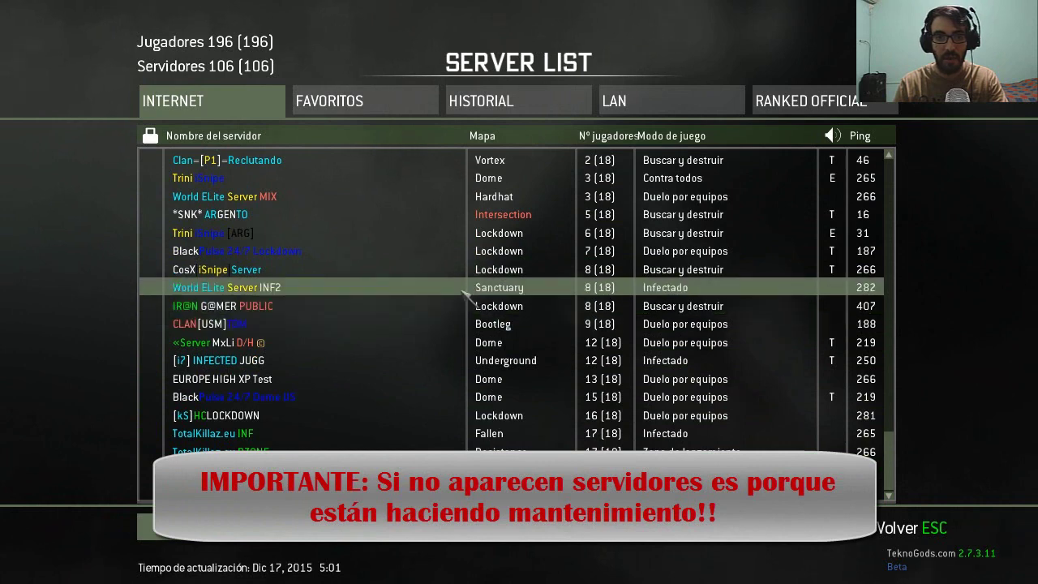
click(815, 104)
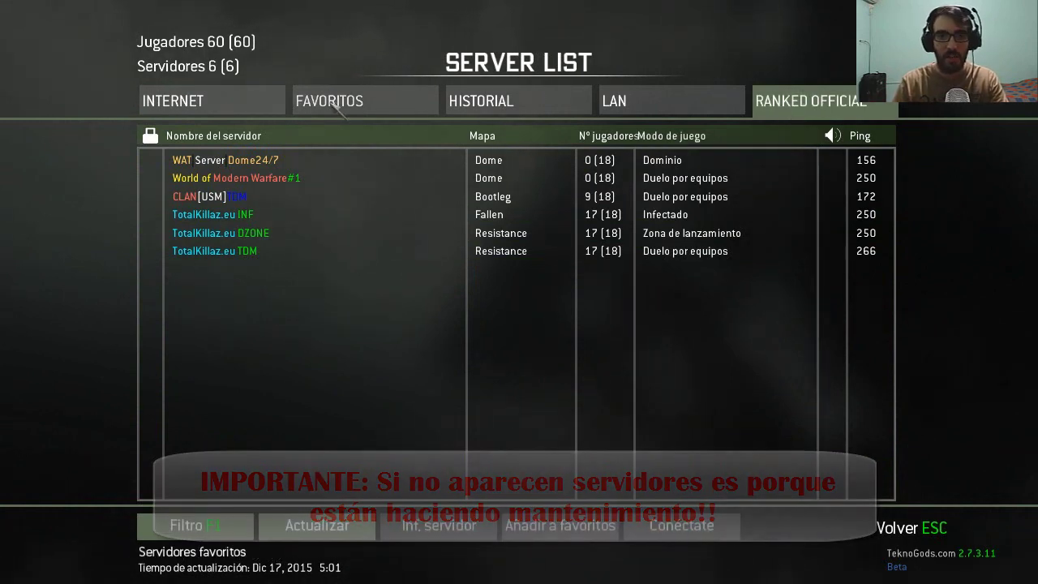
Step: Return to the Internet servers and connect to the BlackPulse 24/7 Dome server near the end of the list
click(243, 101)
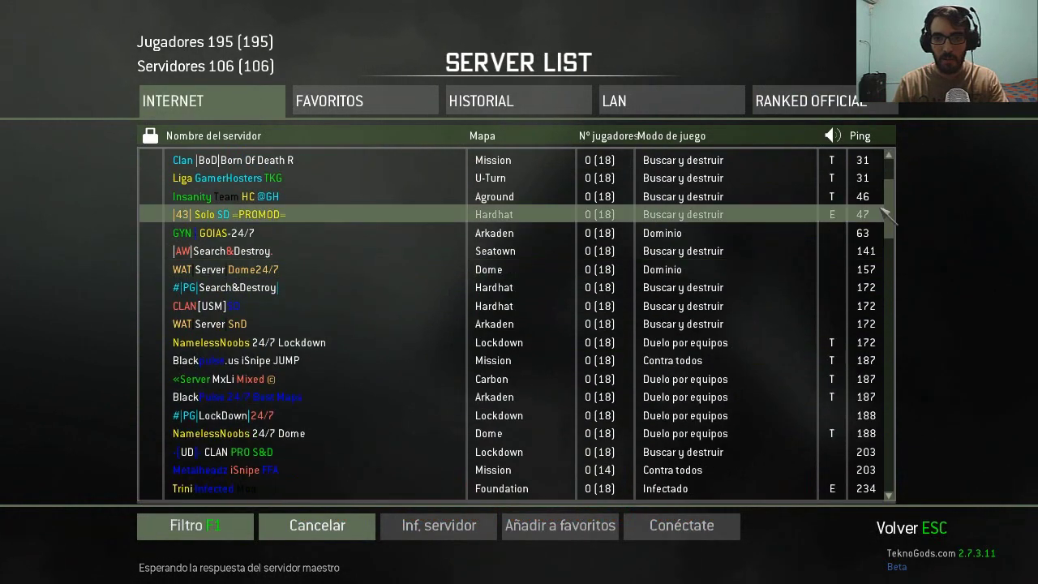
drag(889, 183, 887, 453)
scroll(892, 459, down, 1)
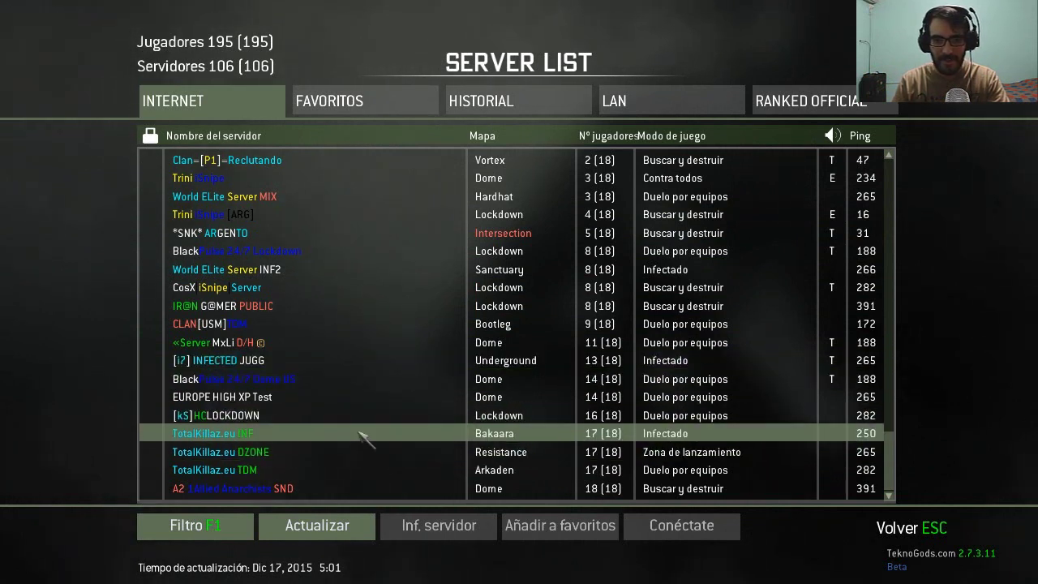
double_click(329, 379)
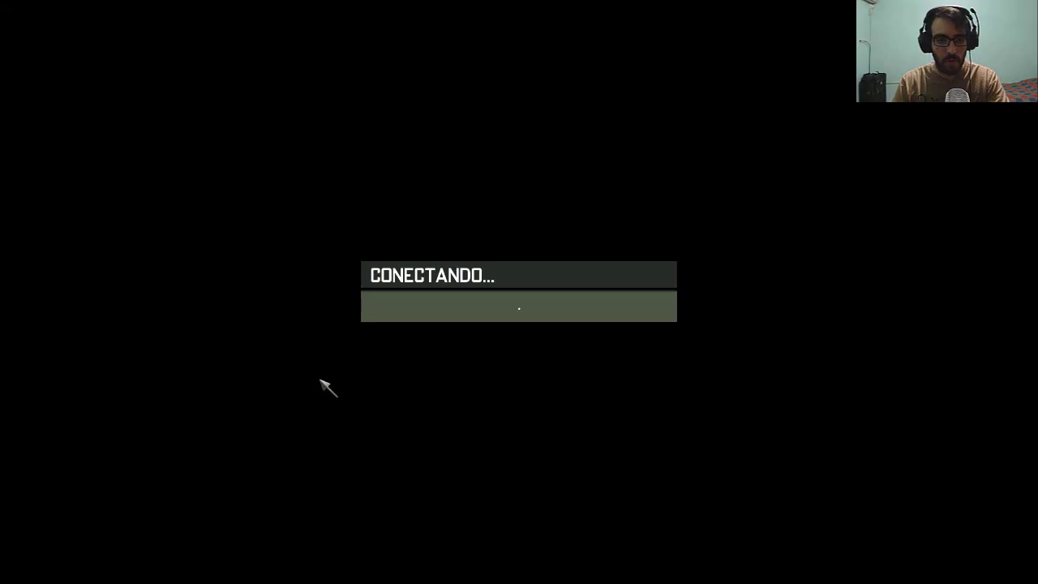